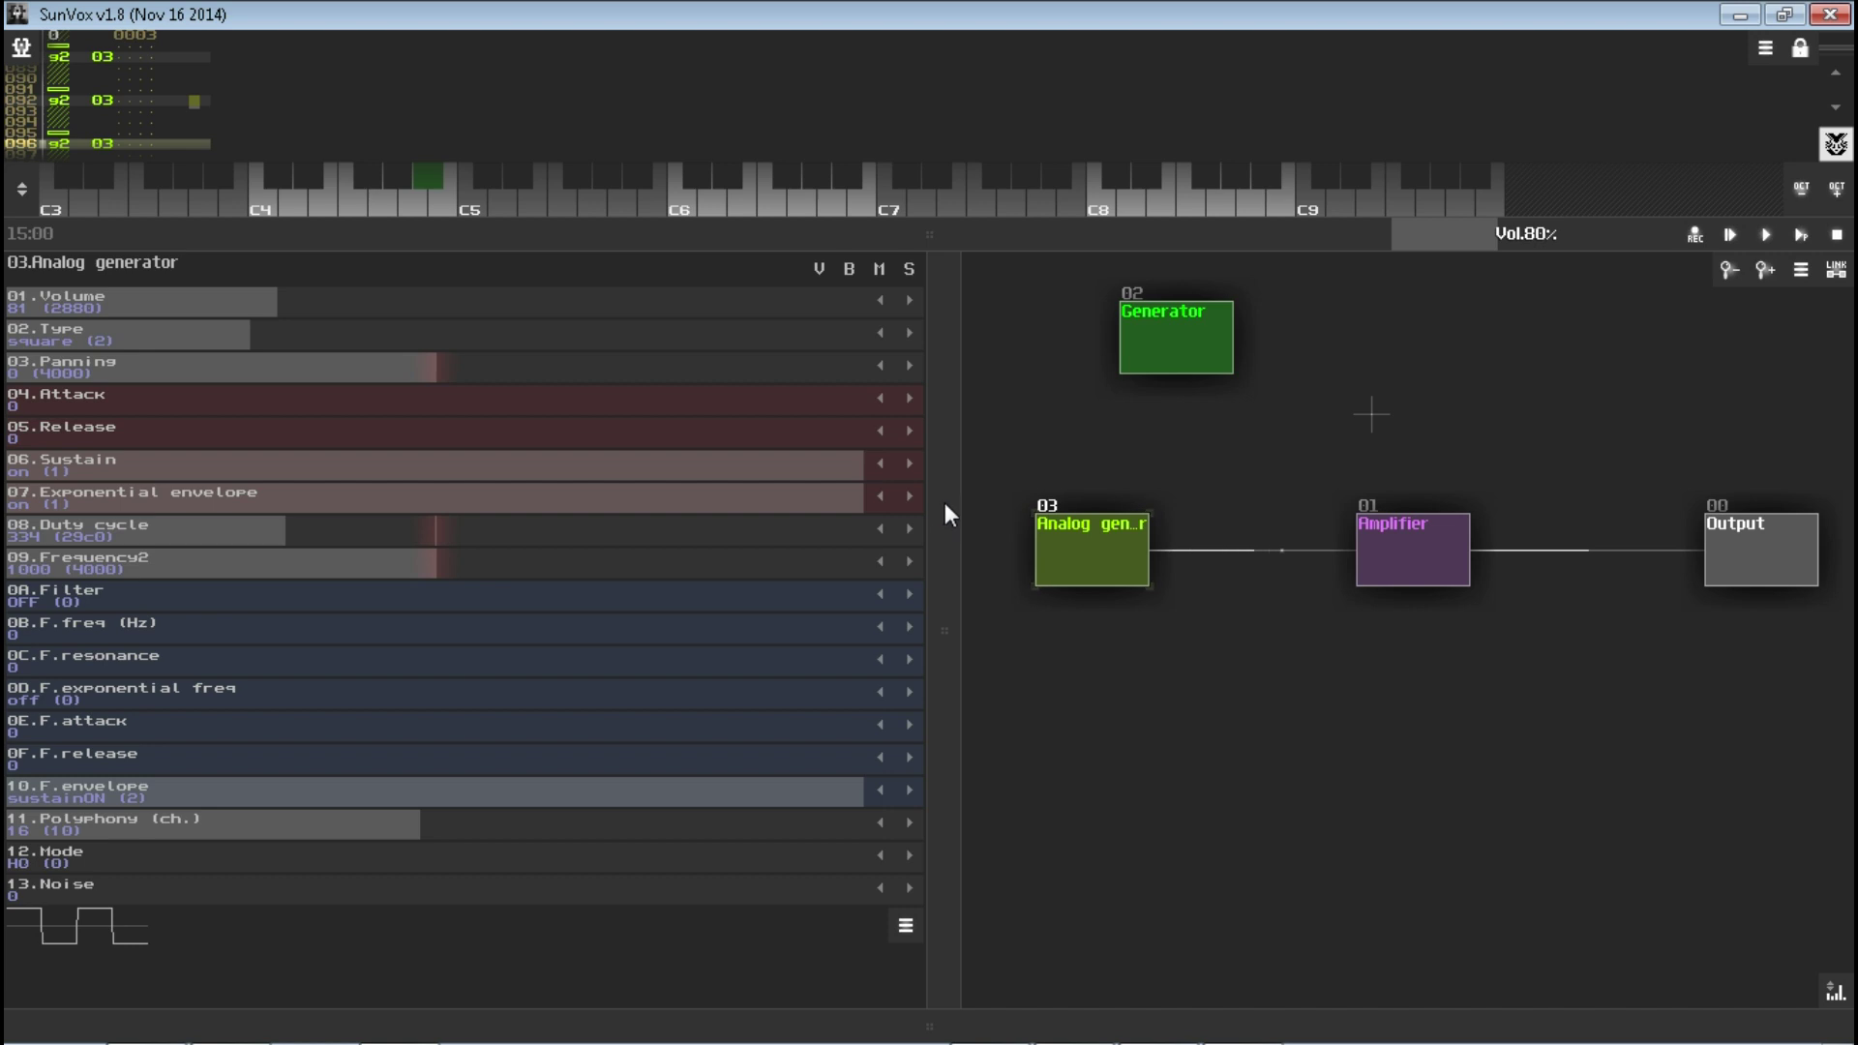
- Resize the pattern and parameter panels and browse the new-module list without adding a module
drag(949, 231, 894, 356)
drag(918, 418, 966, 281)
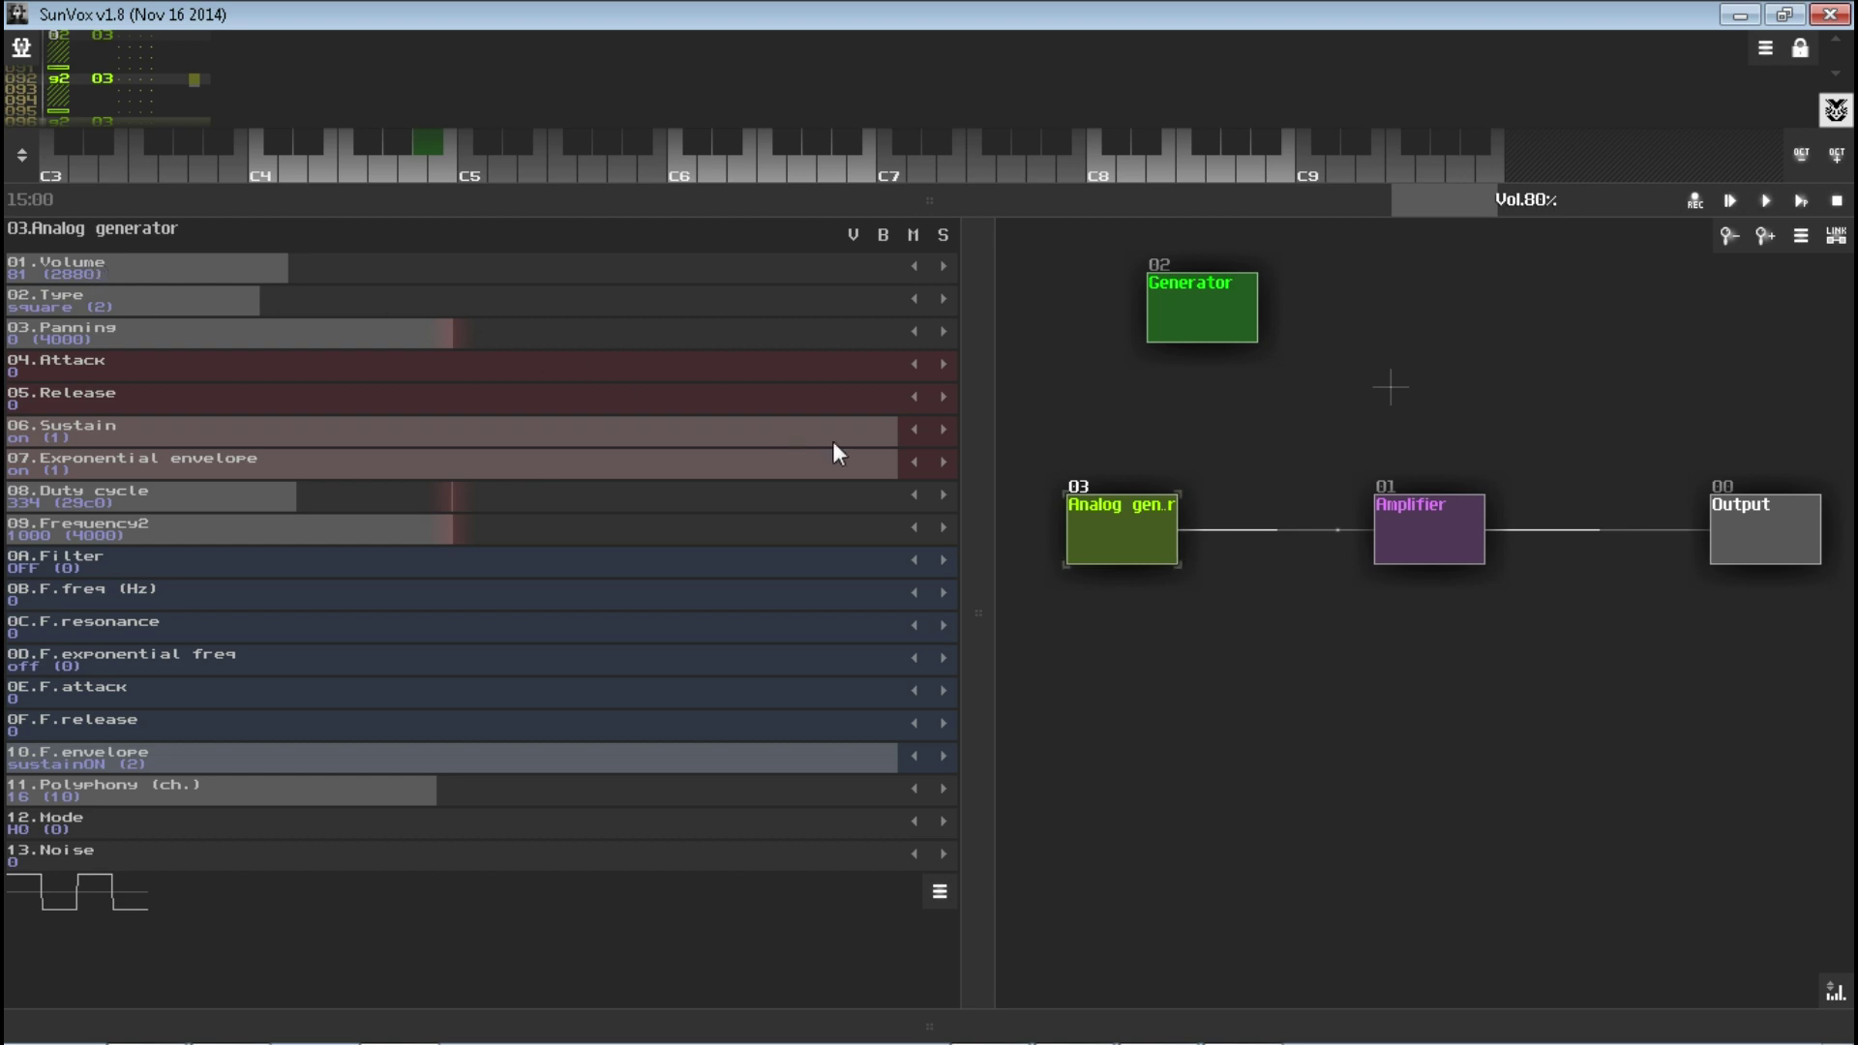
click(1240, 418)
double_click(1240, 422)
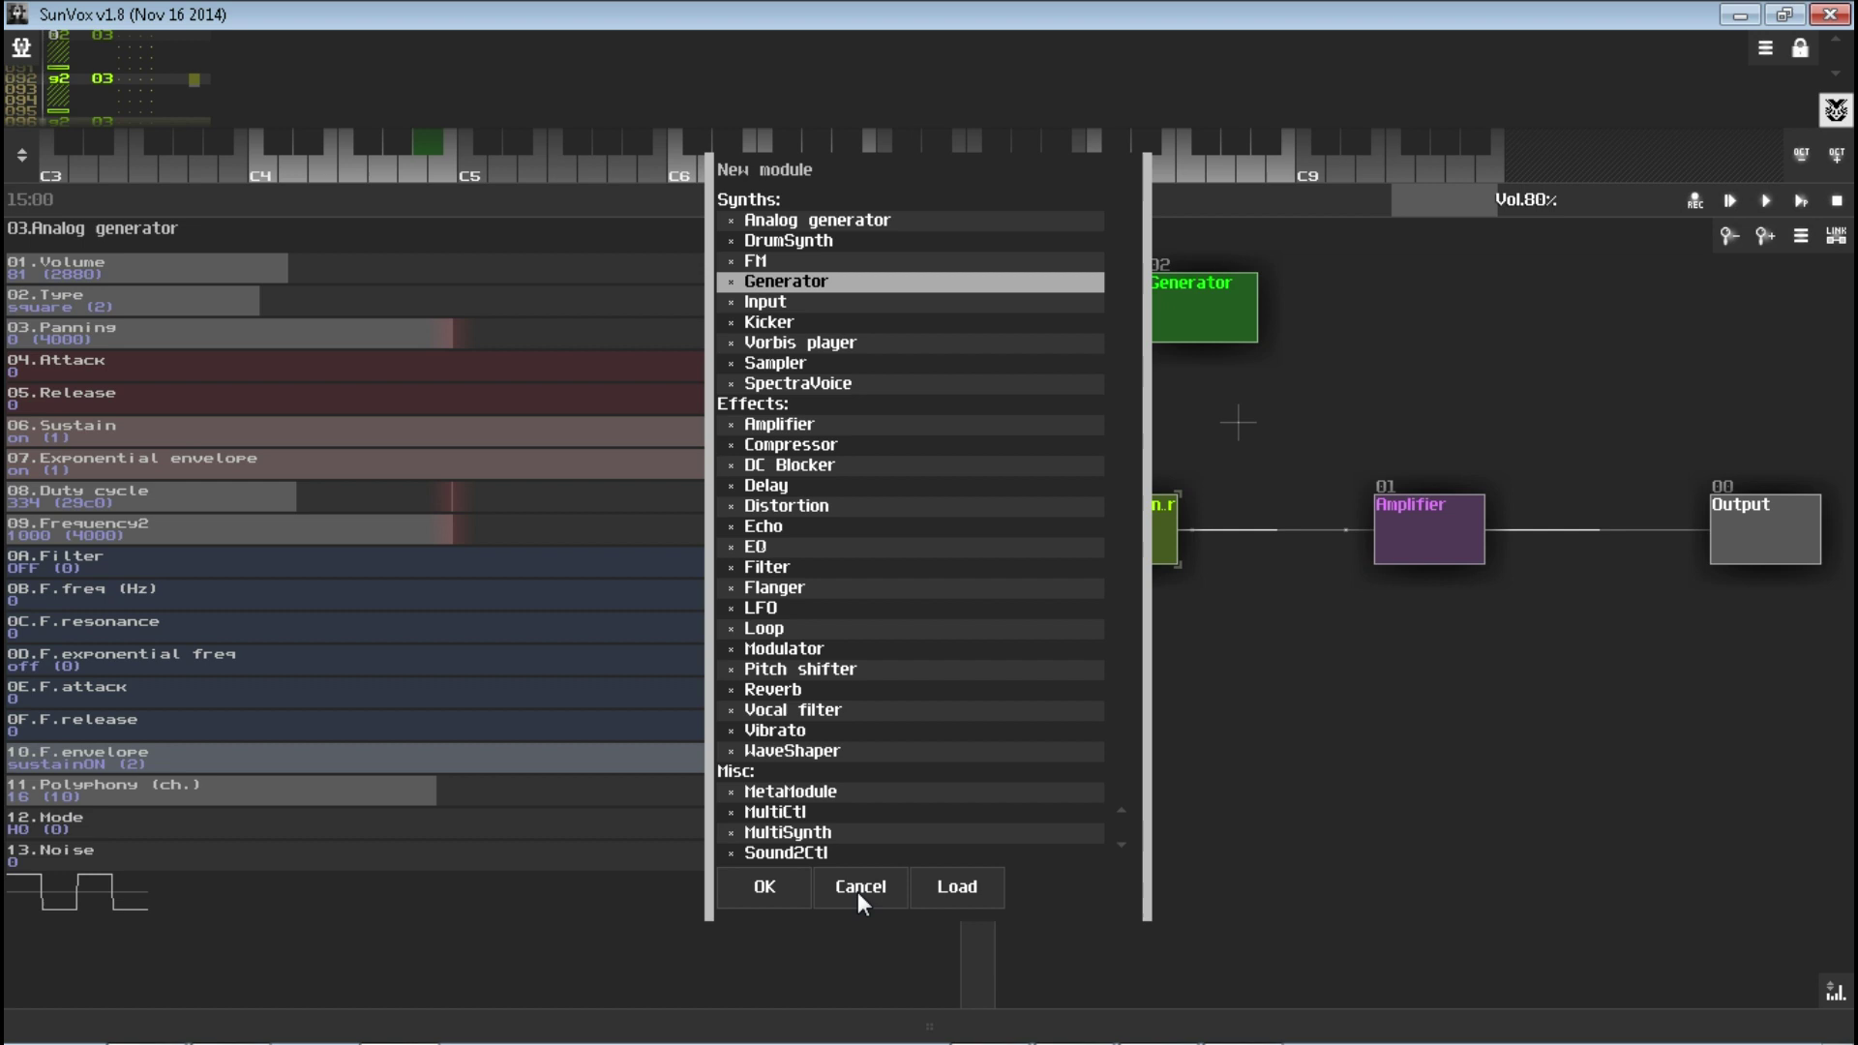
click(786, 573)
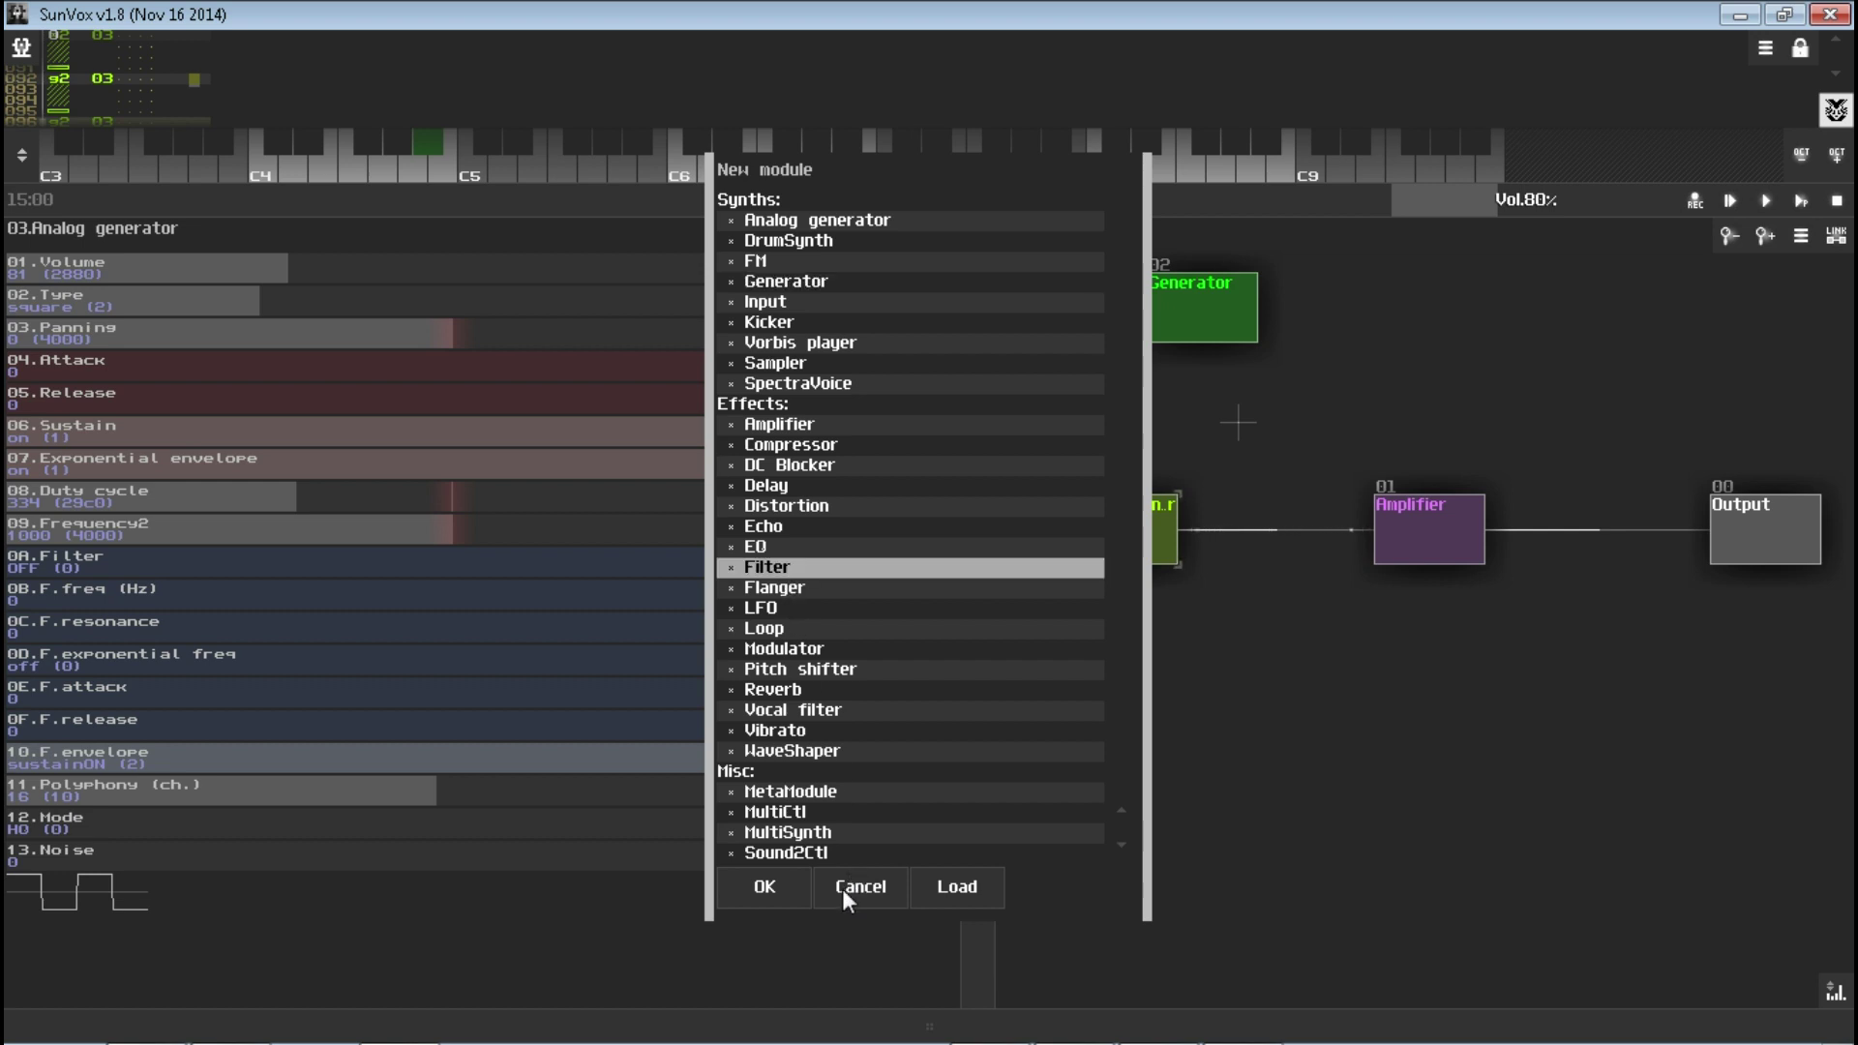
click(860, 885)
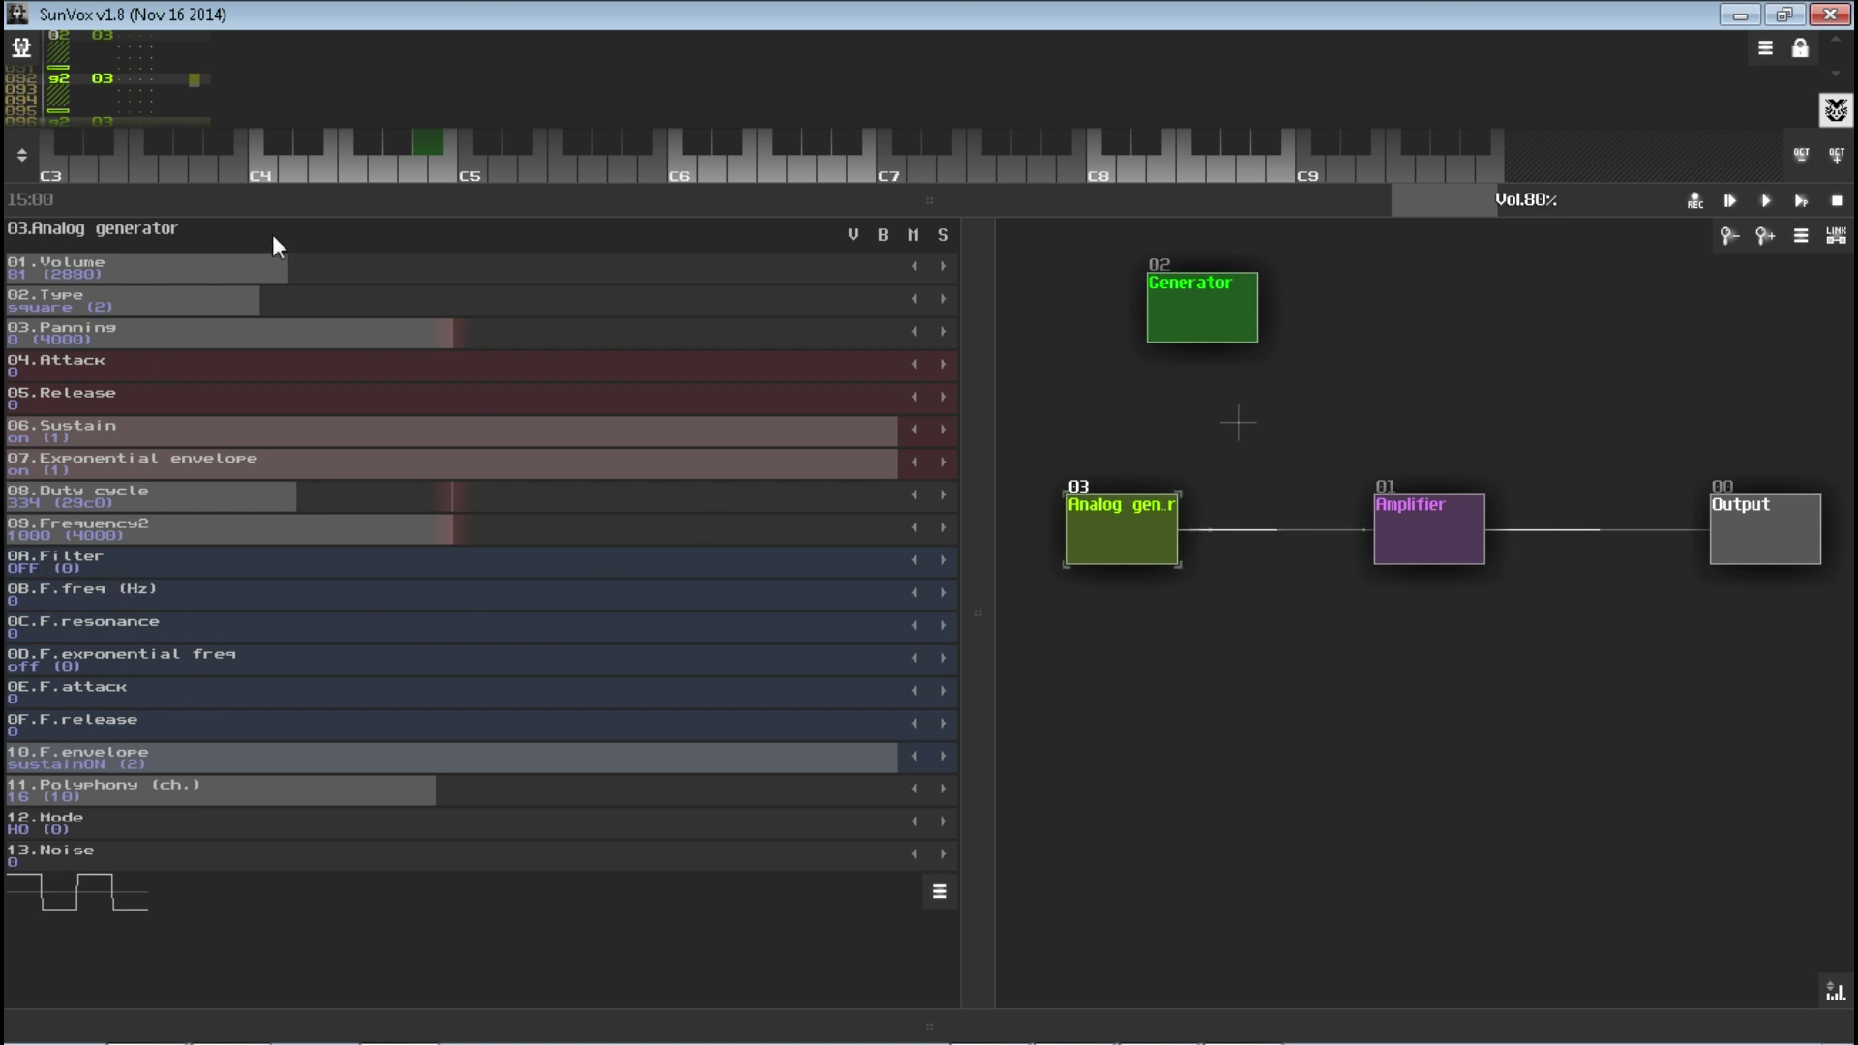
- Expand the pattern view and play the test melody
drag(311, 205, 311, 291)
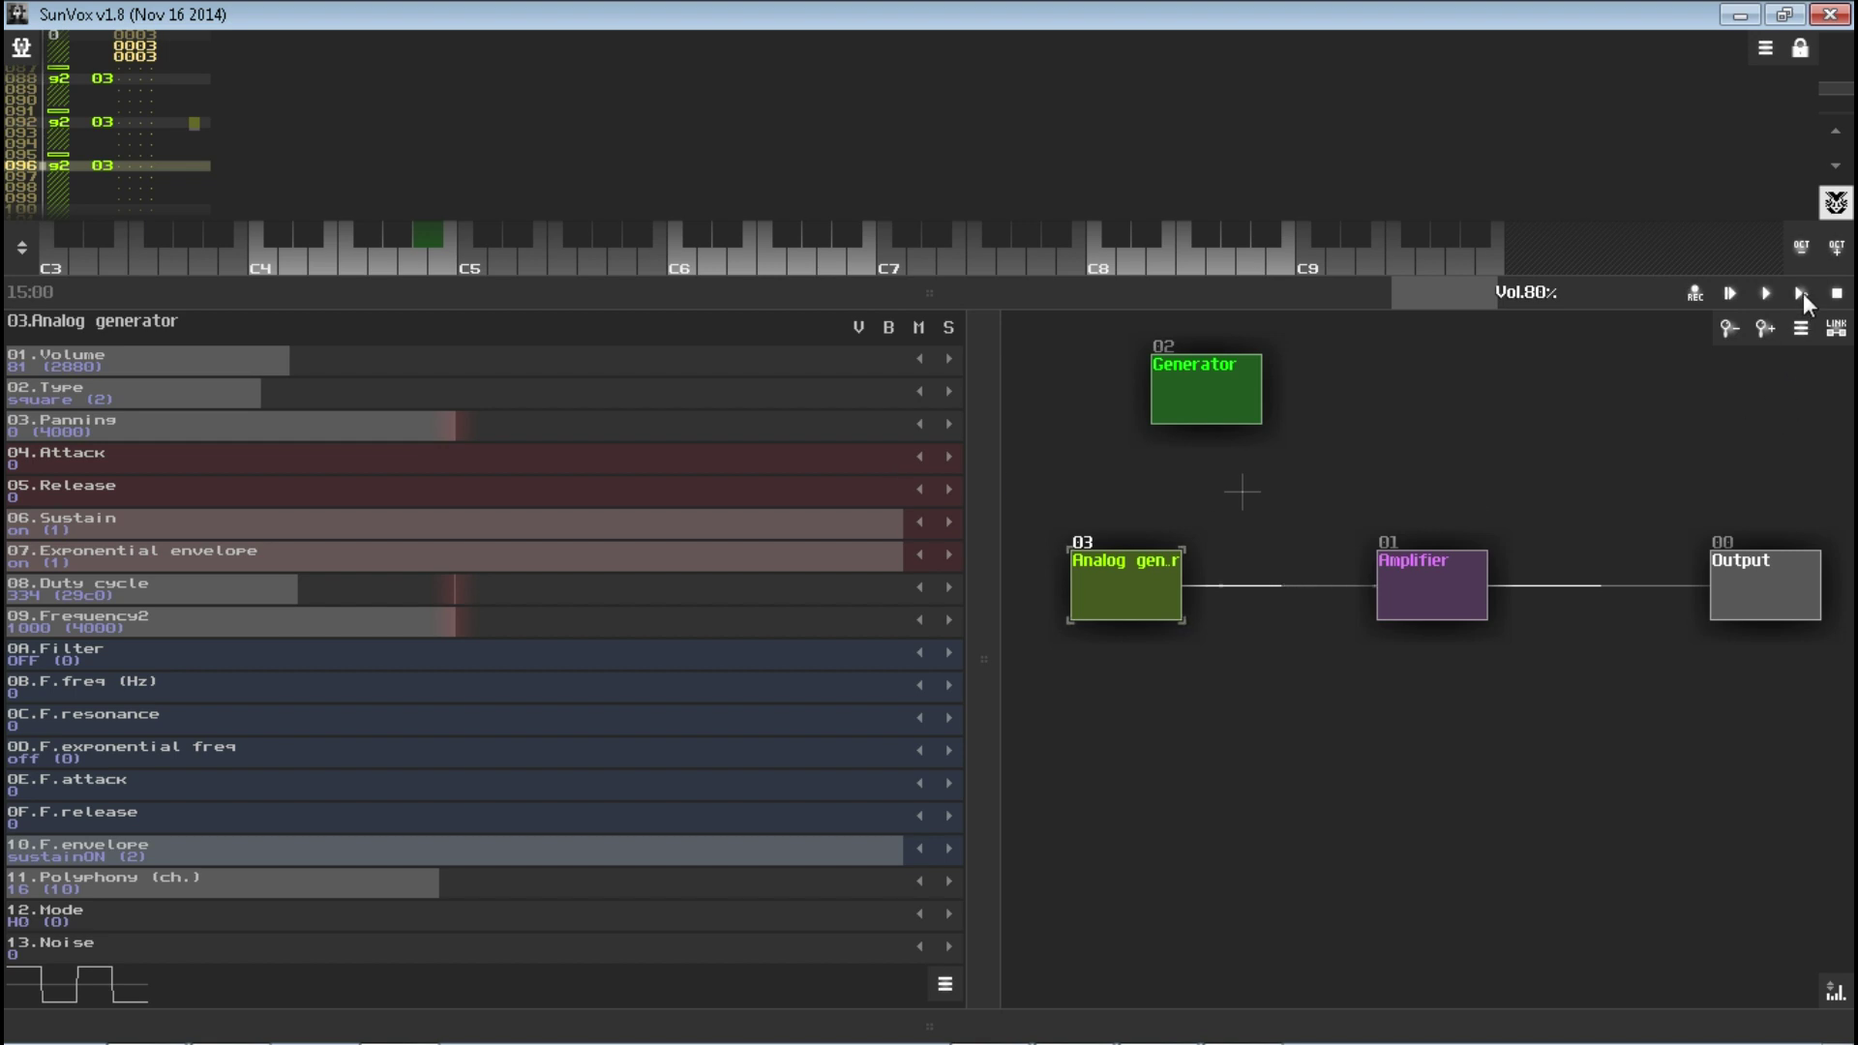
drag(1070, 258, 1773, 617)
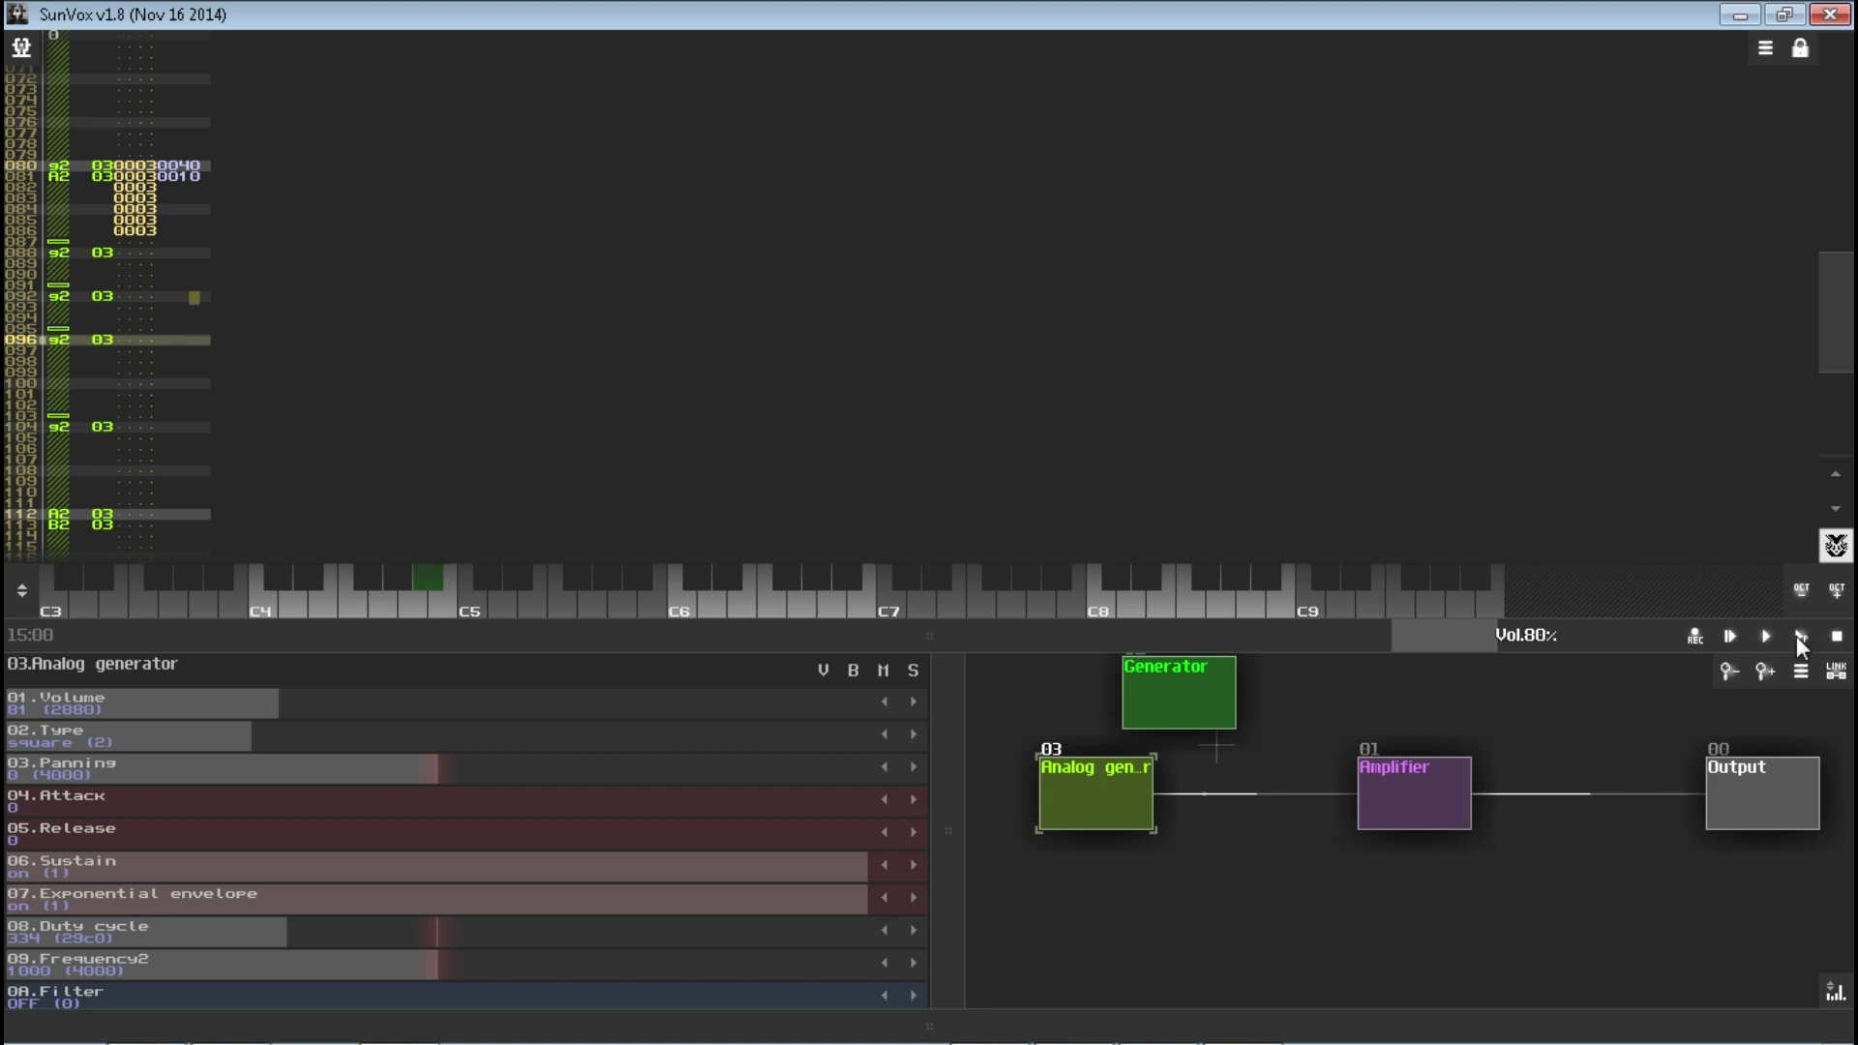
click(1798, 638)
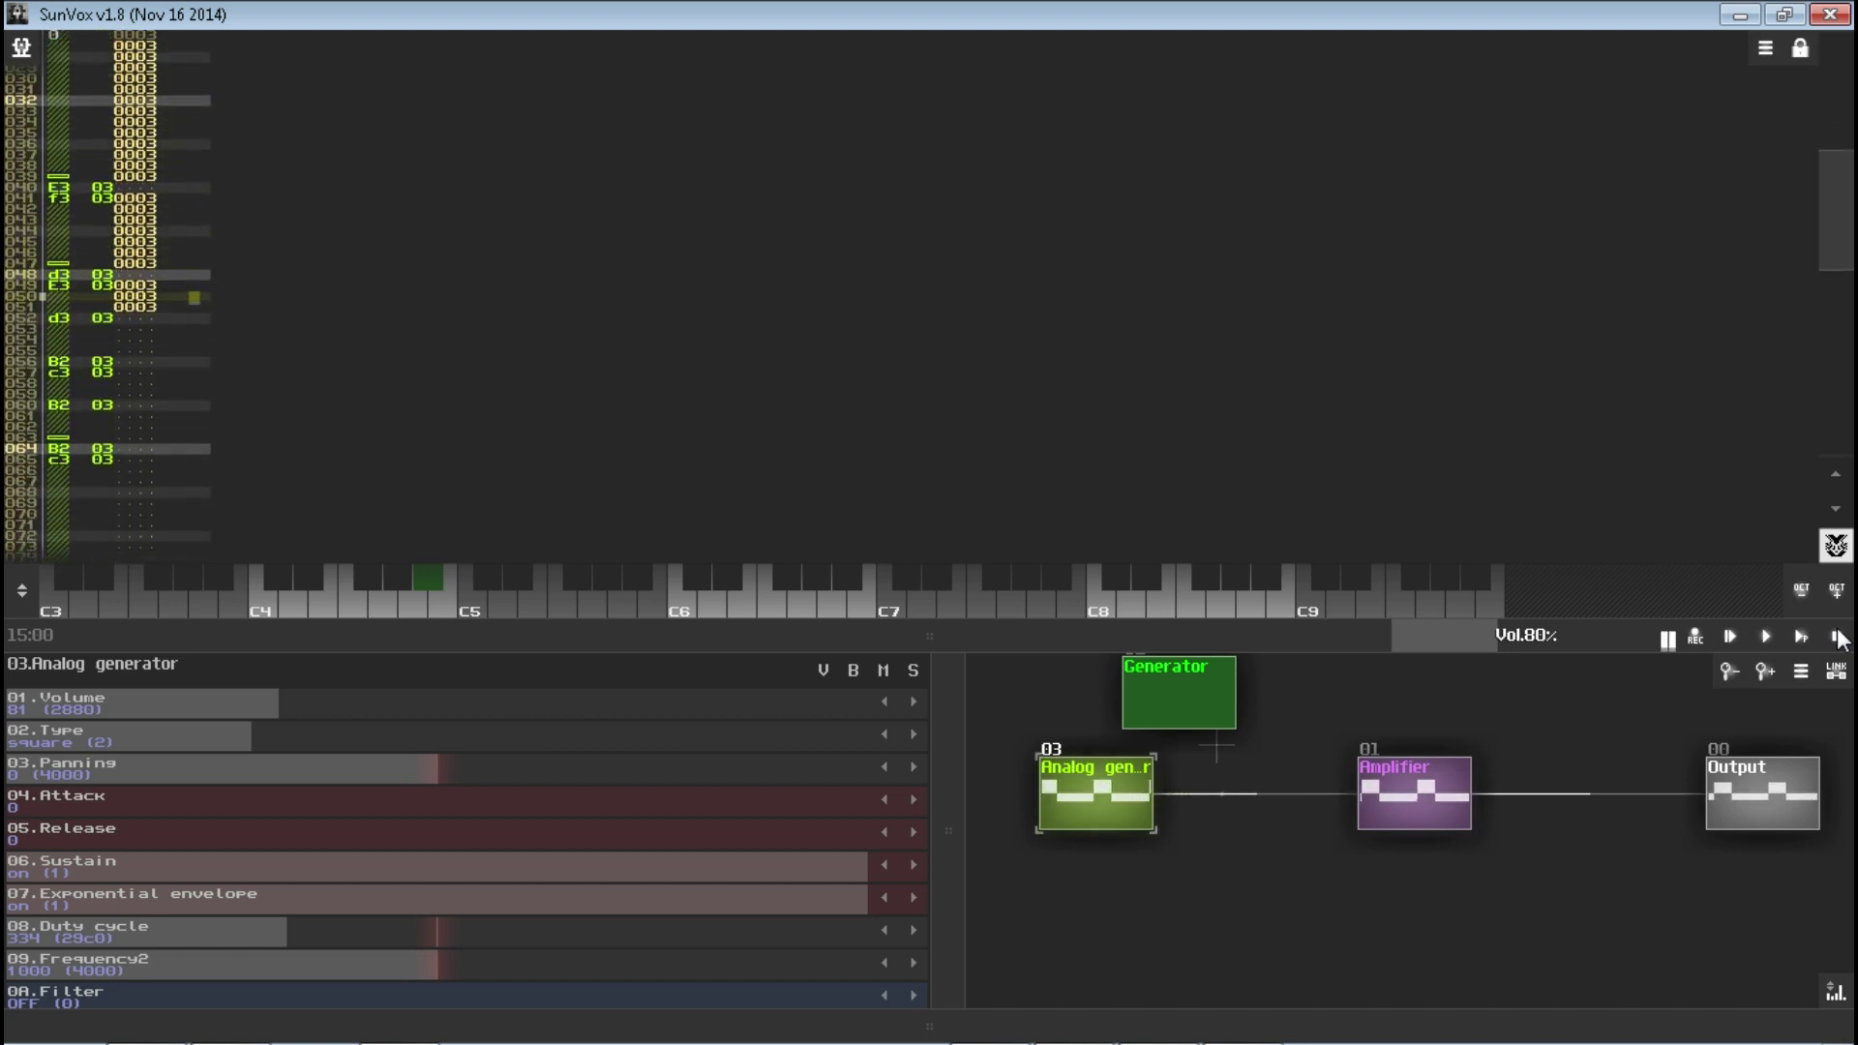
click(1836, 636)
click(1801, 637)
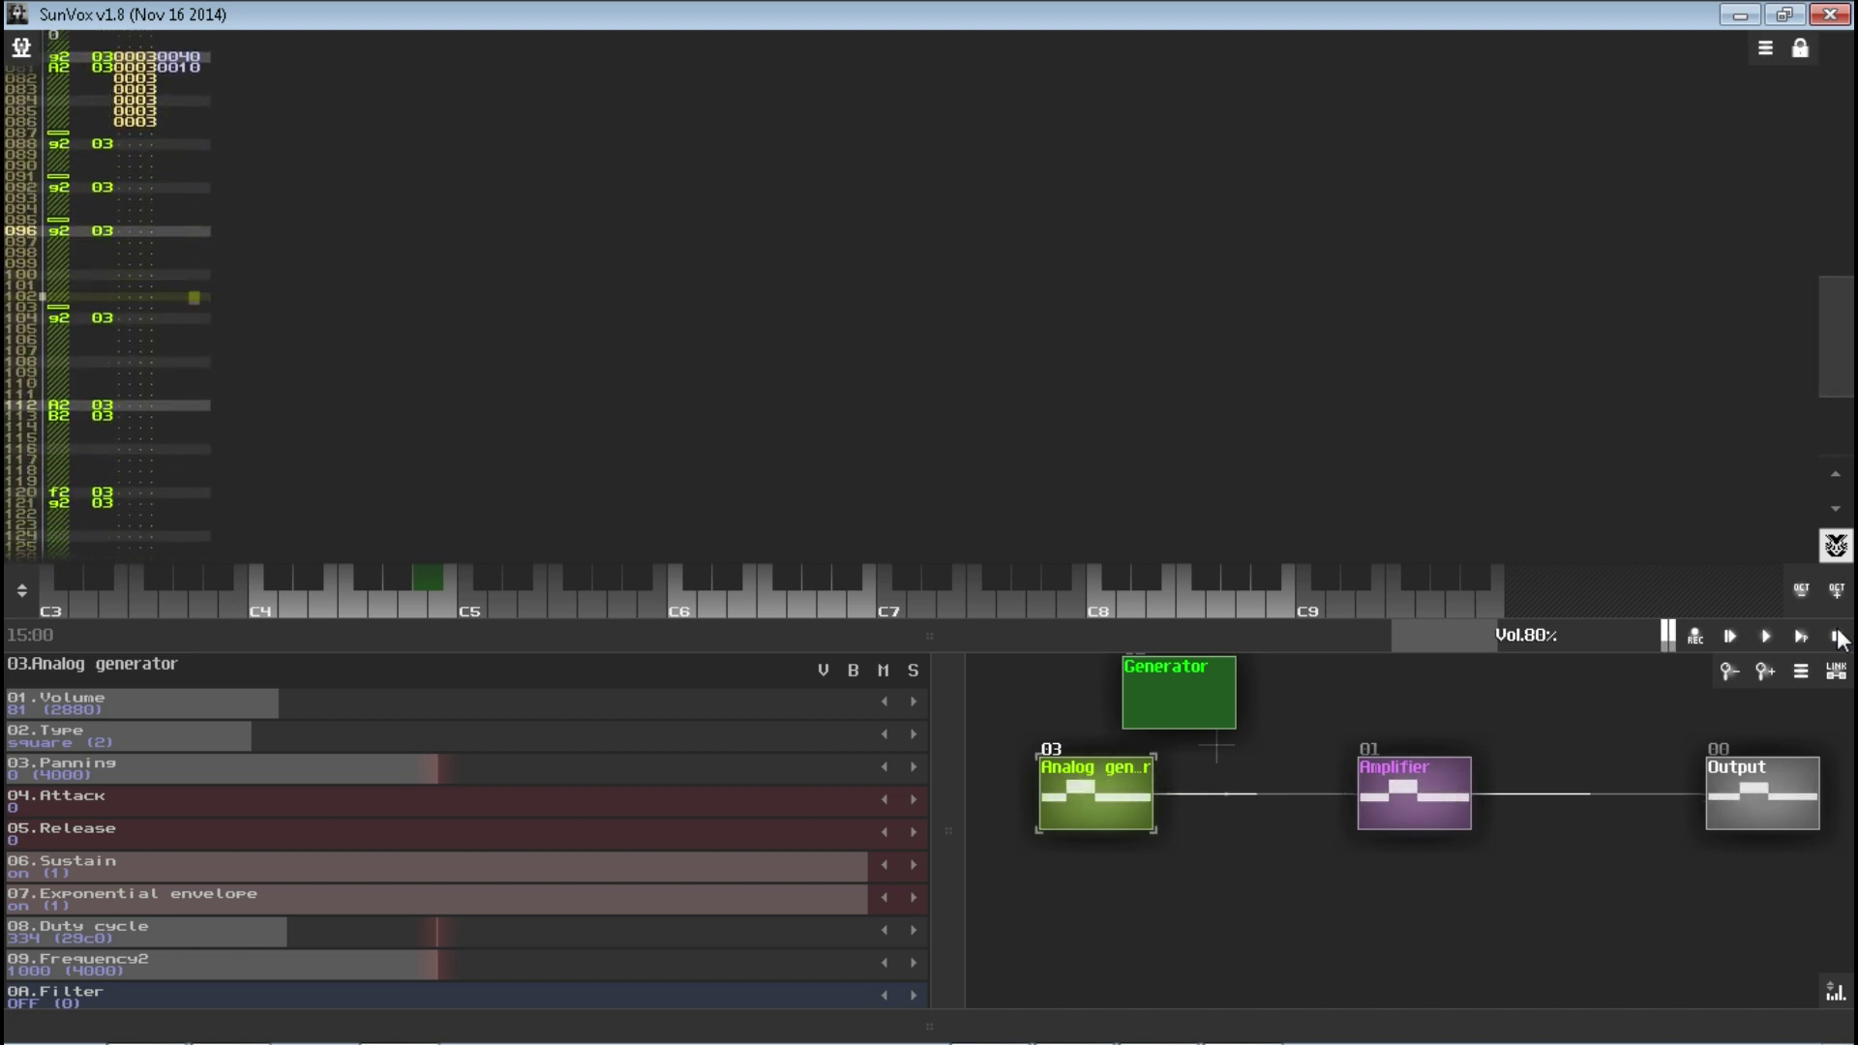
- Set 0A.Filter to LP24, 0B.F.freq to about 8147 Hz and 0C.F.resonance to 672
drag(1134, 646, 1245, 331)
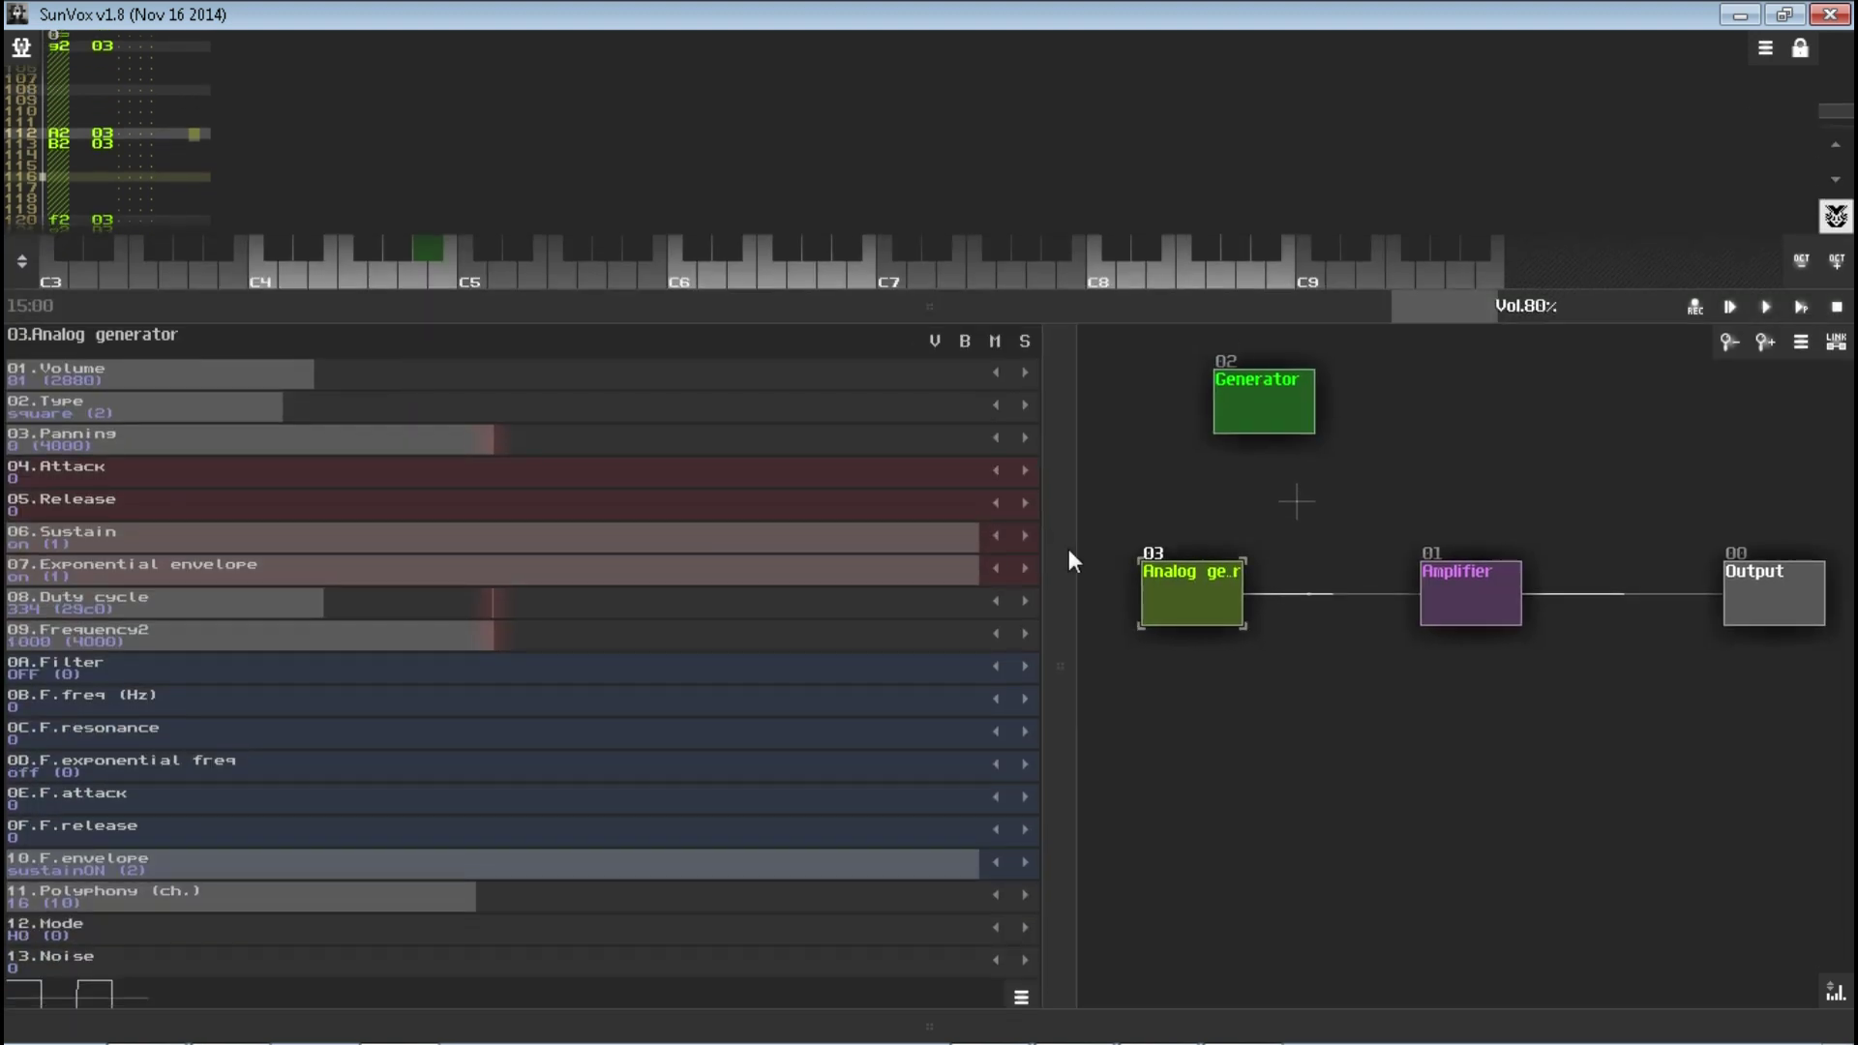
drag(1068, 549, 1045, 358)
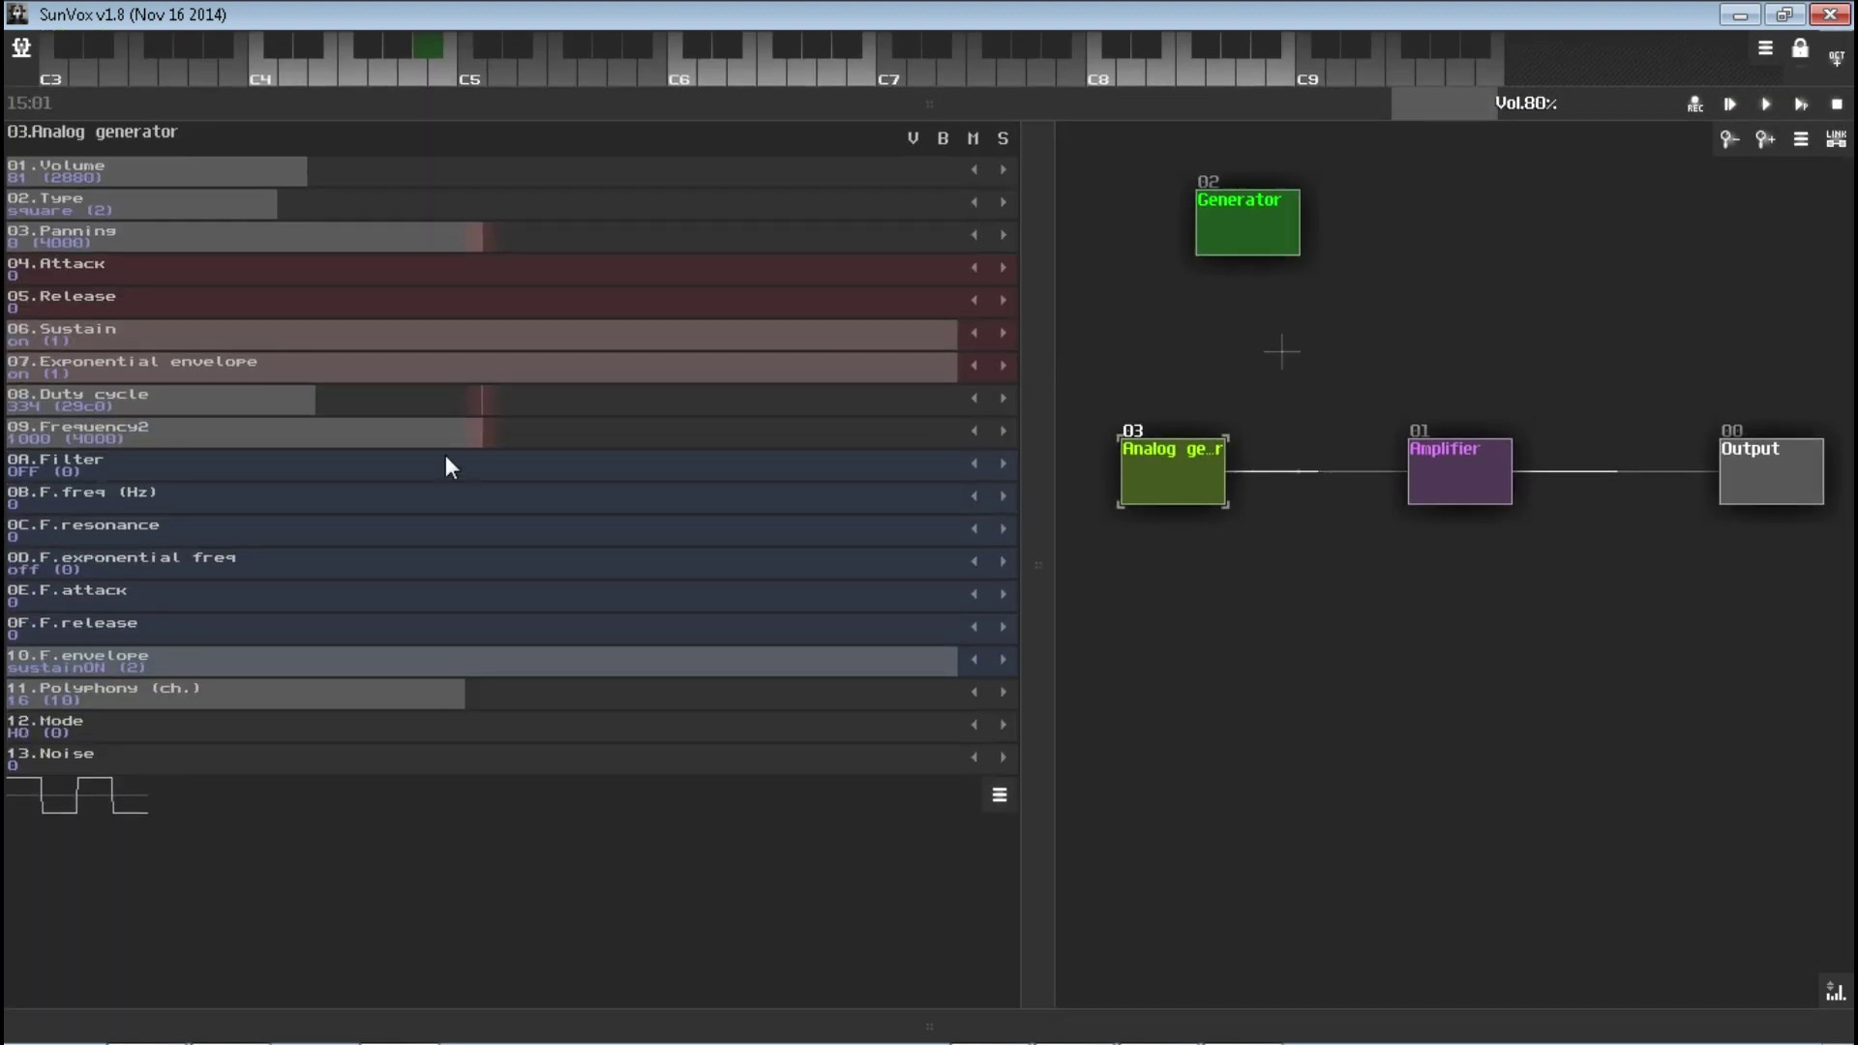
drag(448, 461, 1049, 467)
drag(443, 492, 866, 484)
drag(942, 102, 949, 346)
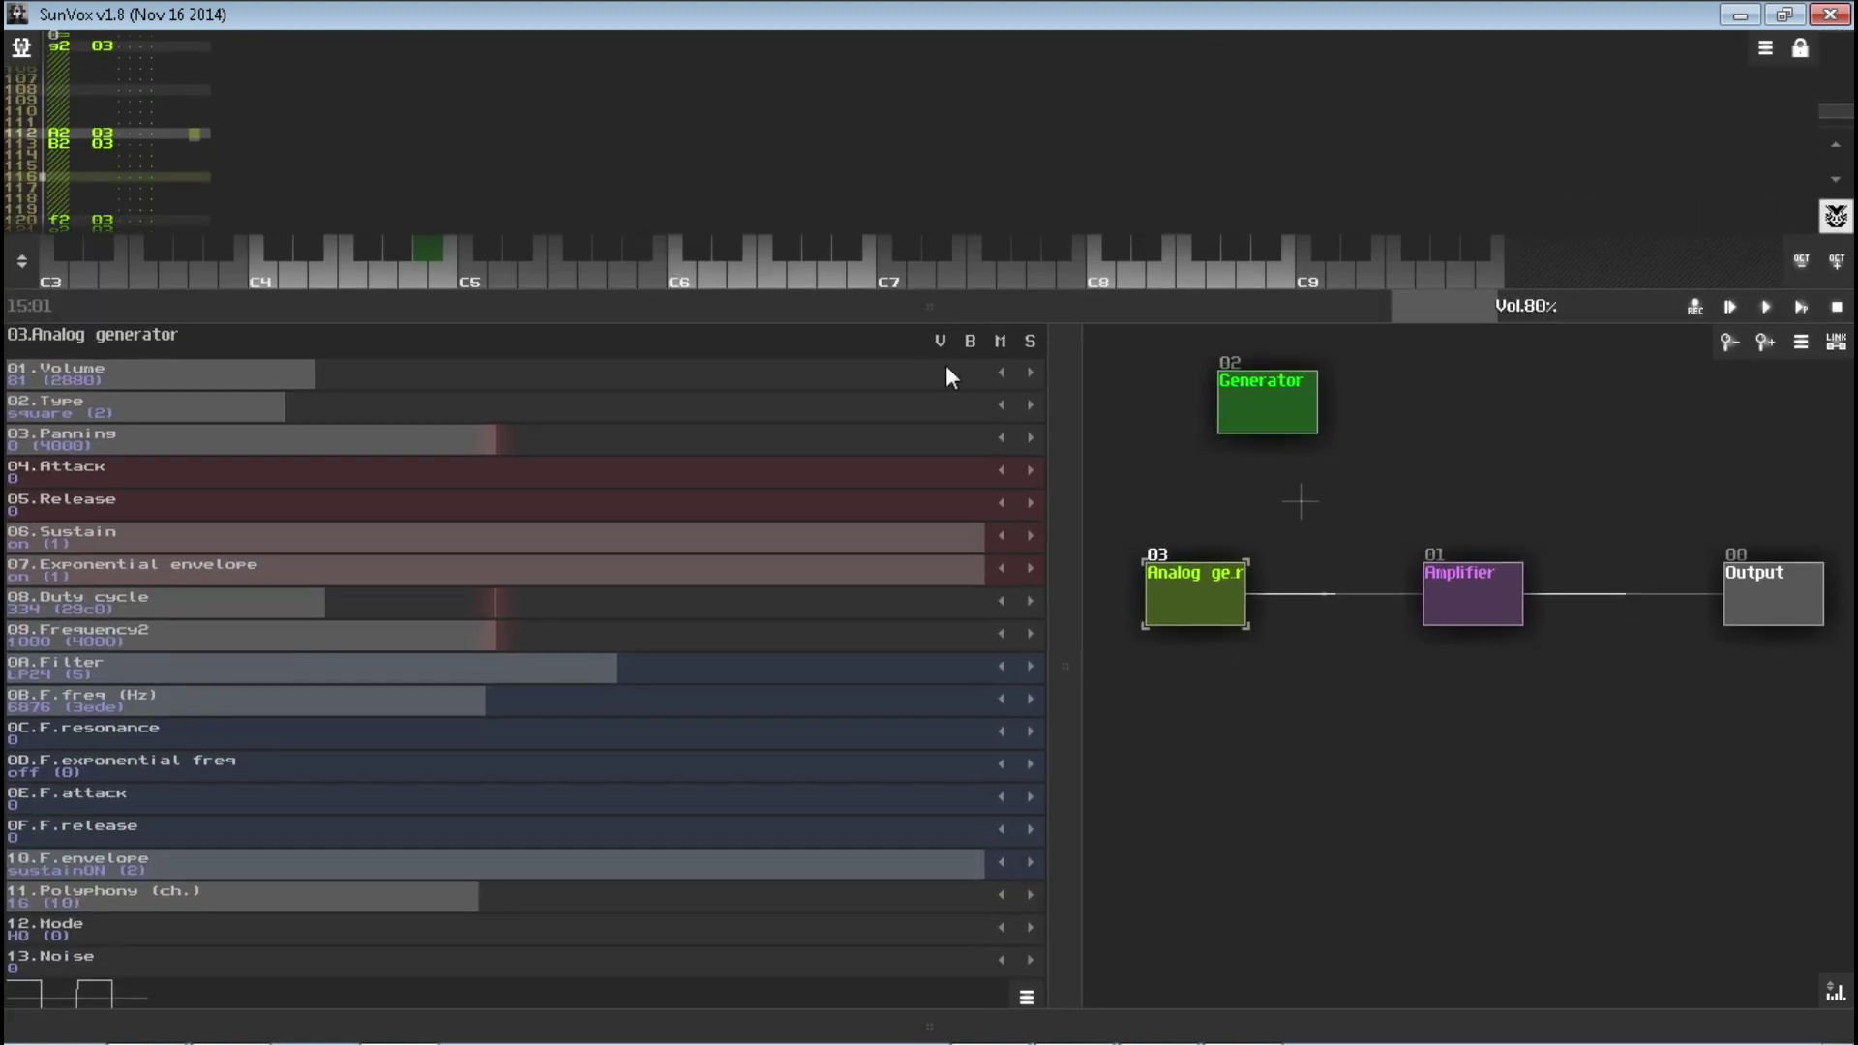
drag(495, 695, 793, 716)
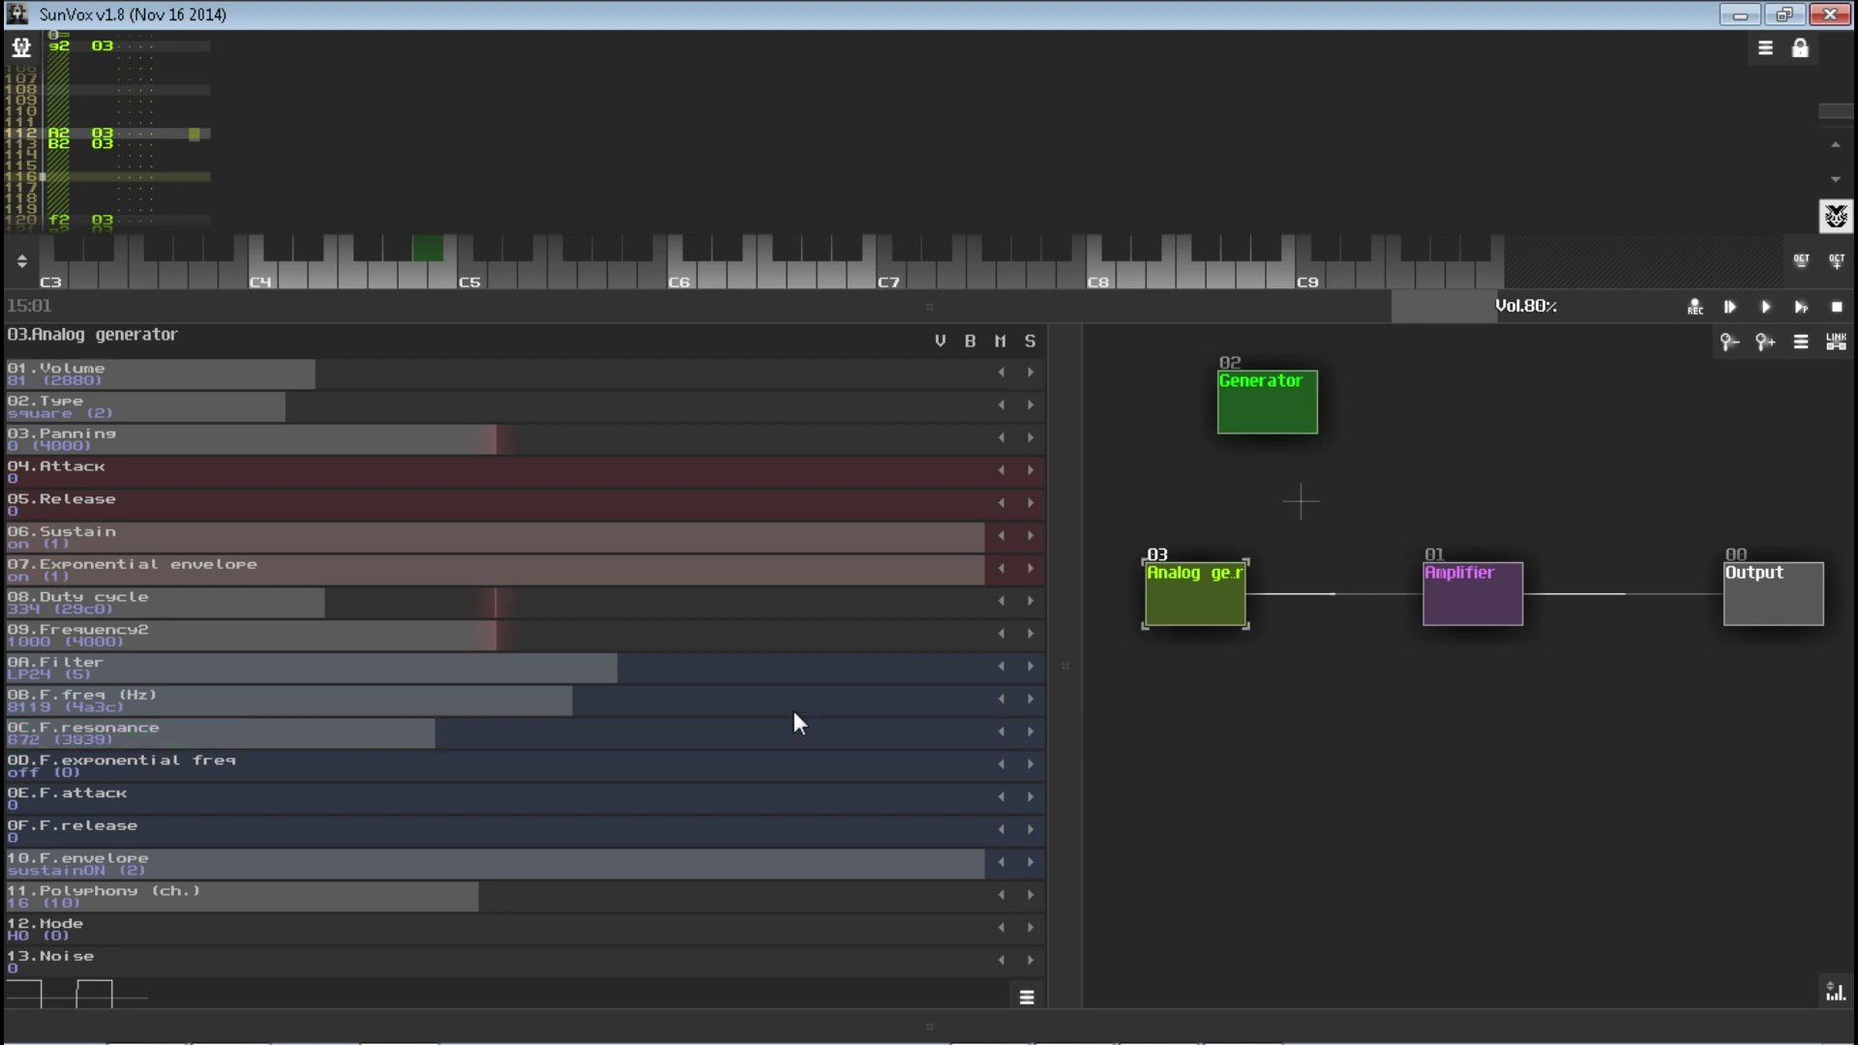
drag(1036, 373, 943, 346)
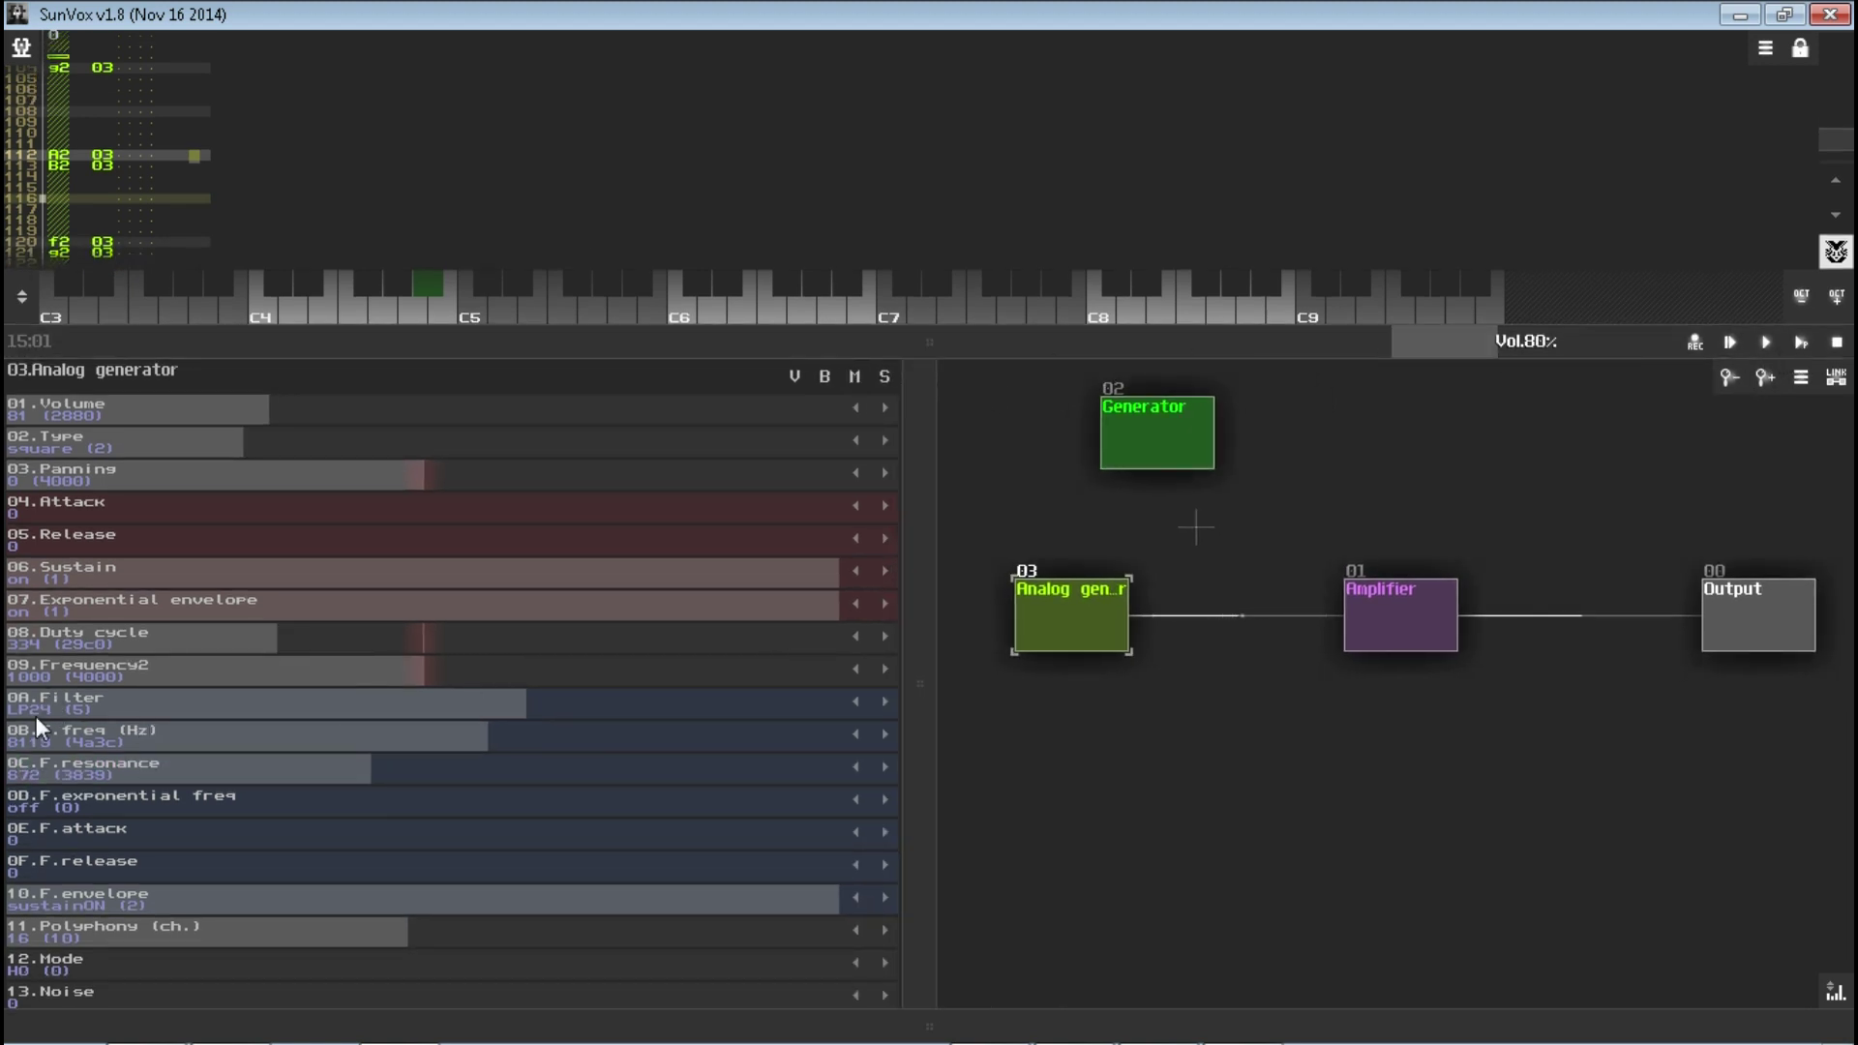
drag(456, 741, 543, 734)
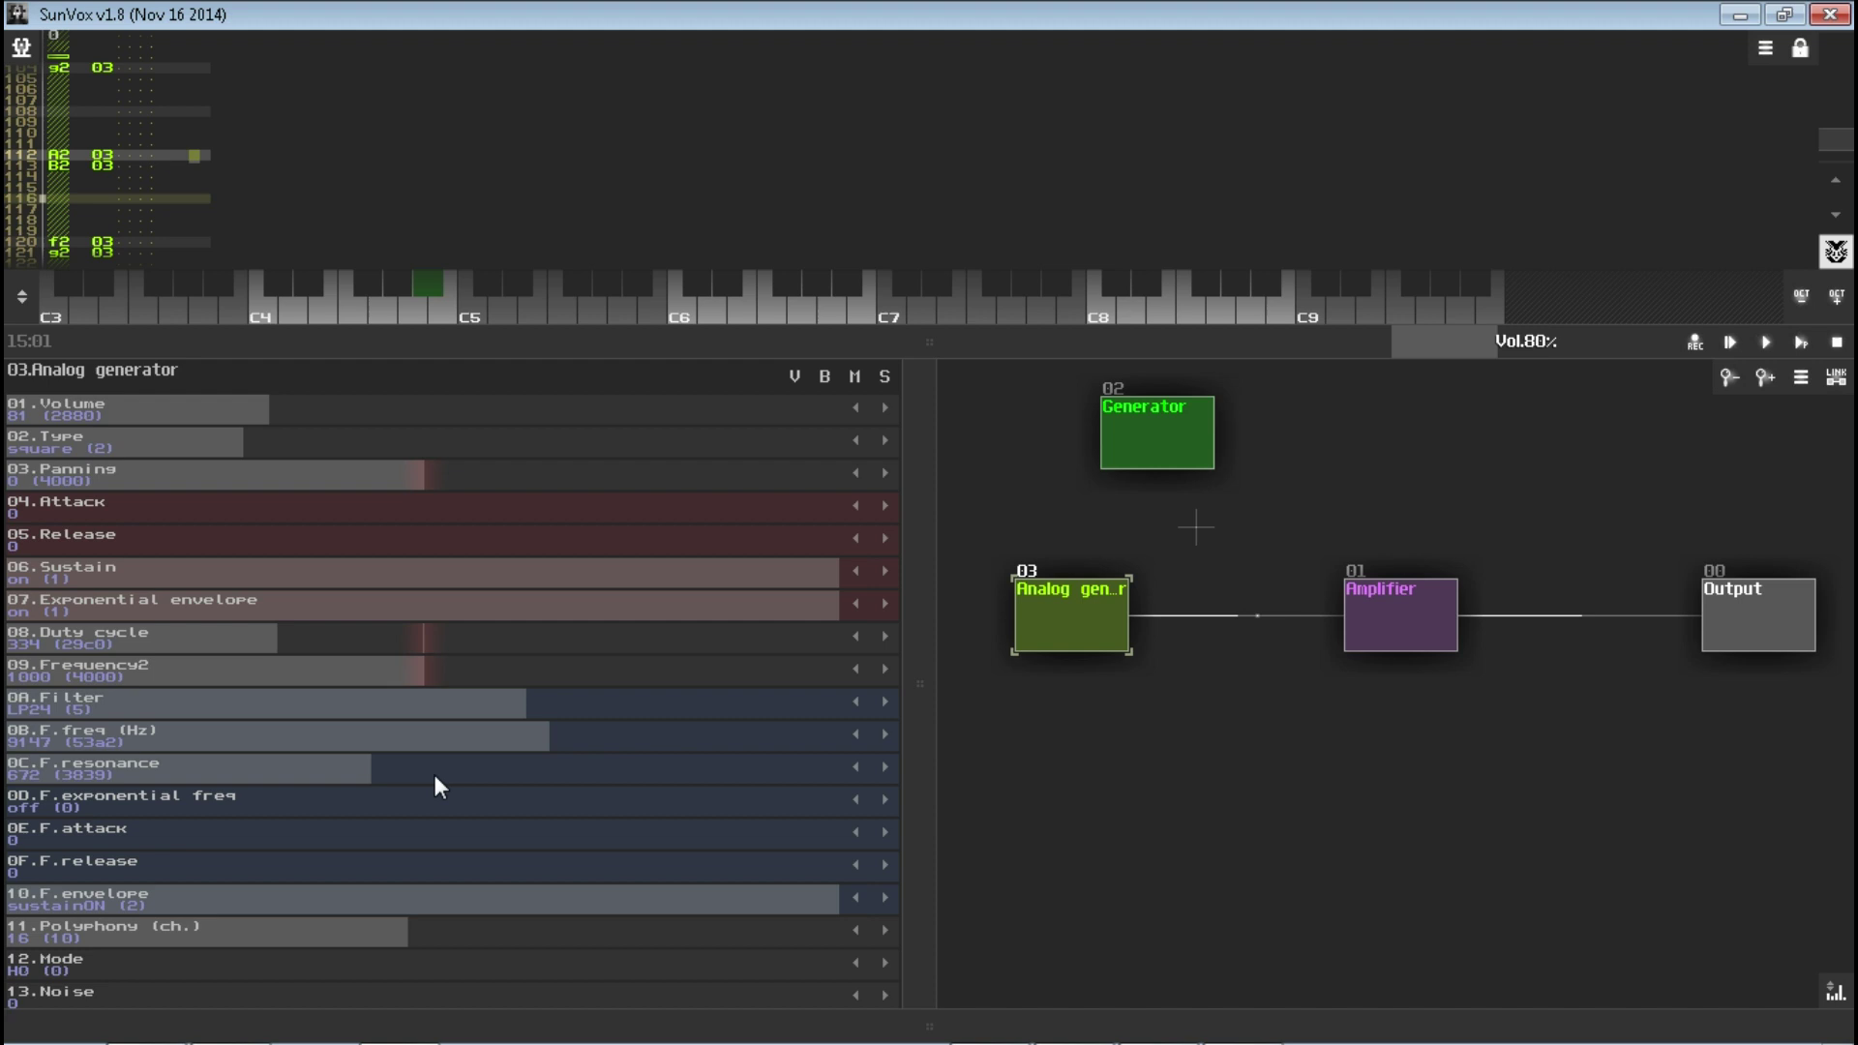
- Play the melody and sweep 0B.F.freq up to 10107 Hz while listening, widening the parameters
click(1798, 343)
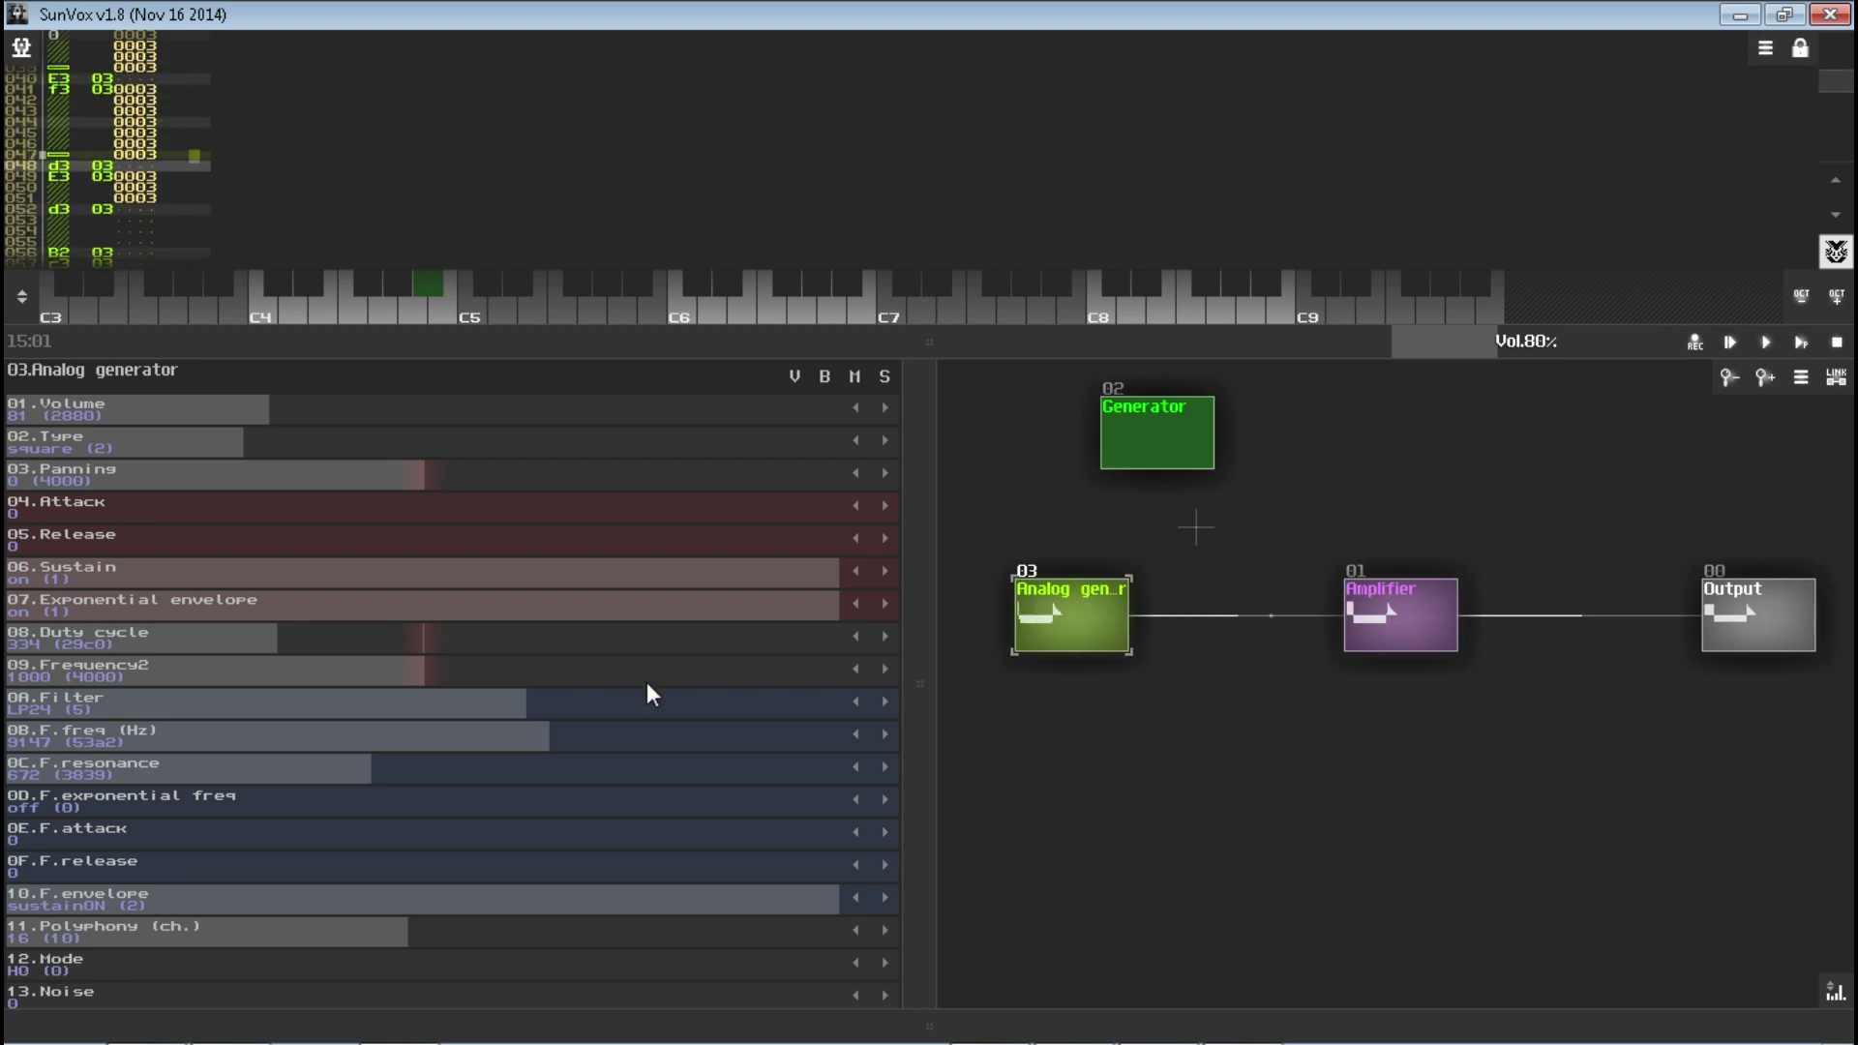
drag(502, 743, 560, 770)
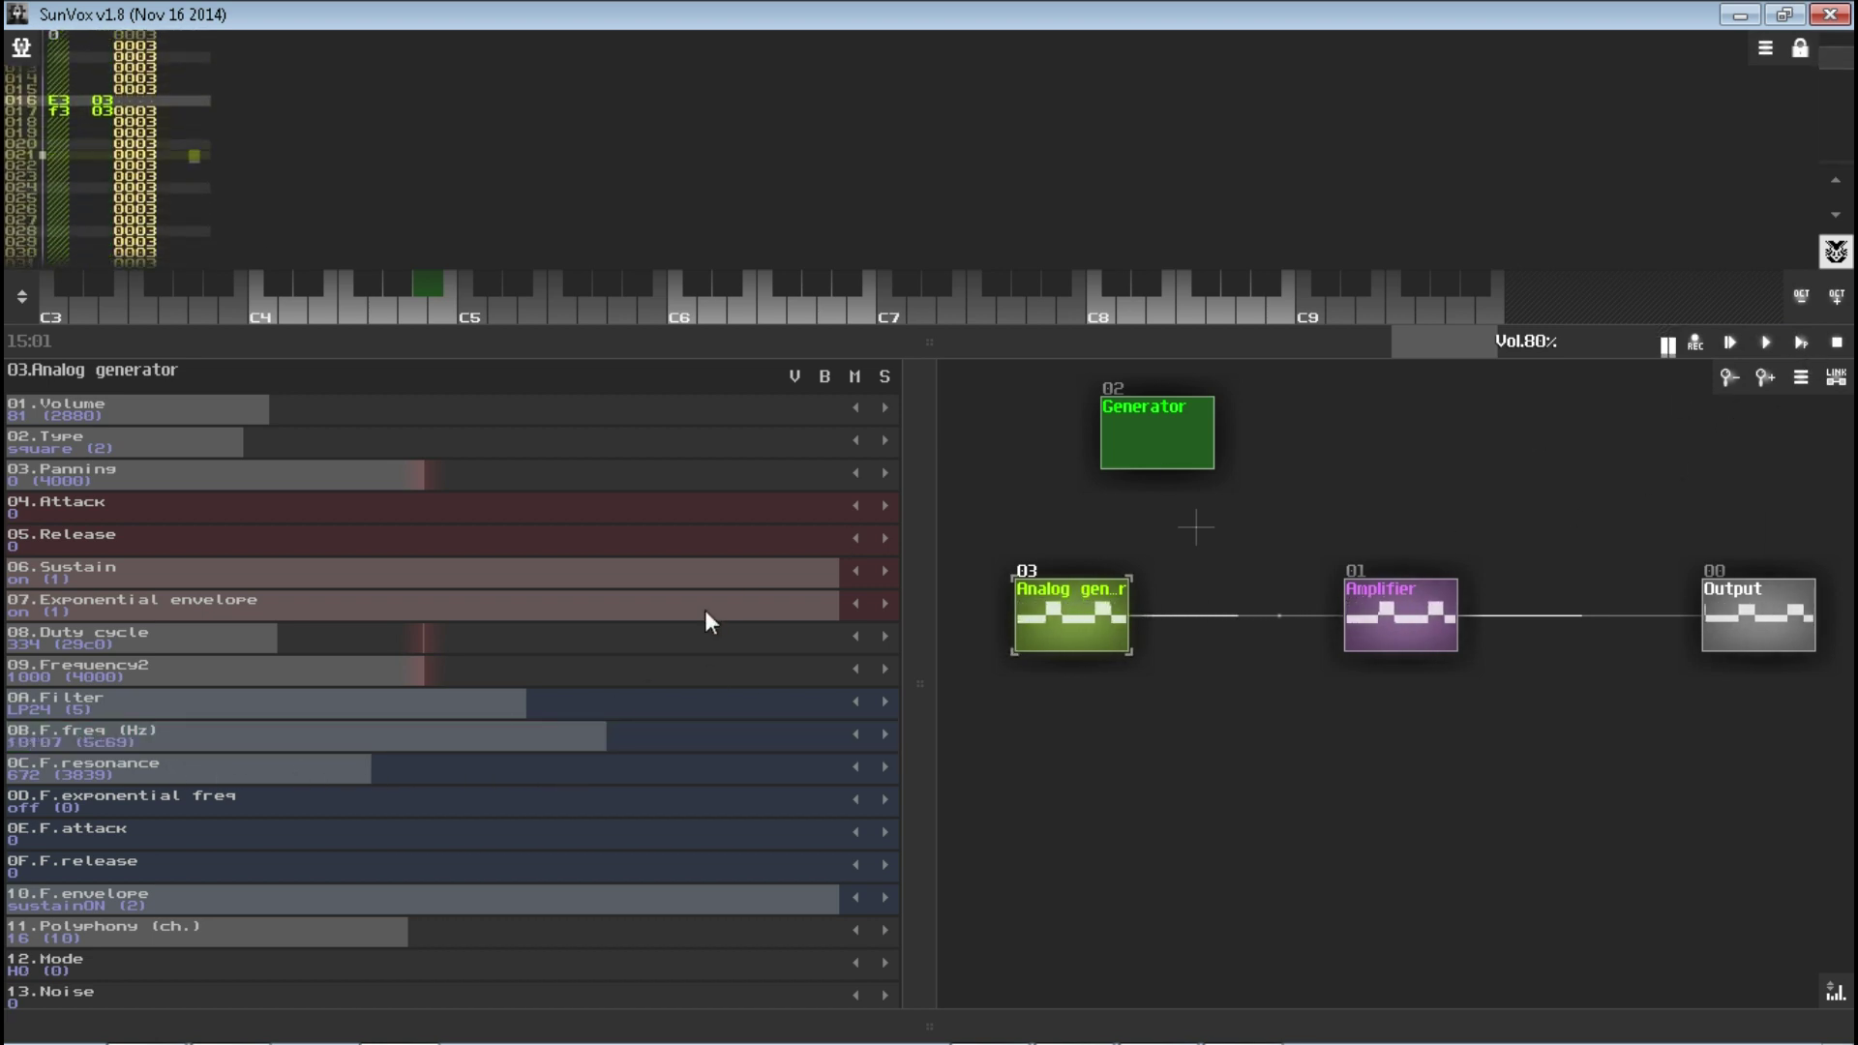
drag(101, 711, 671, 726)
drag(935, 595, 1058, 394)
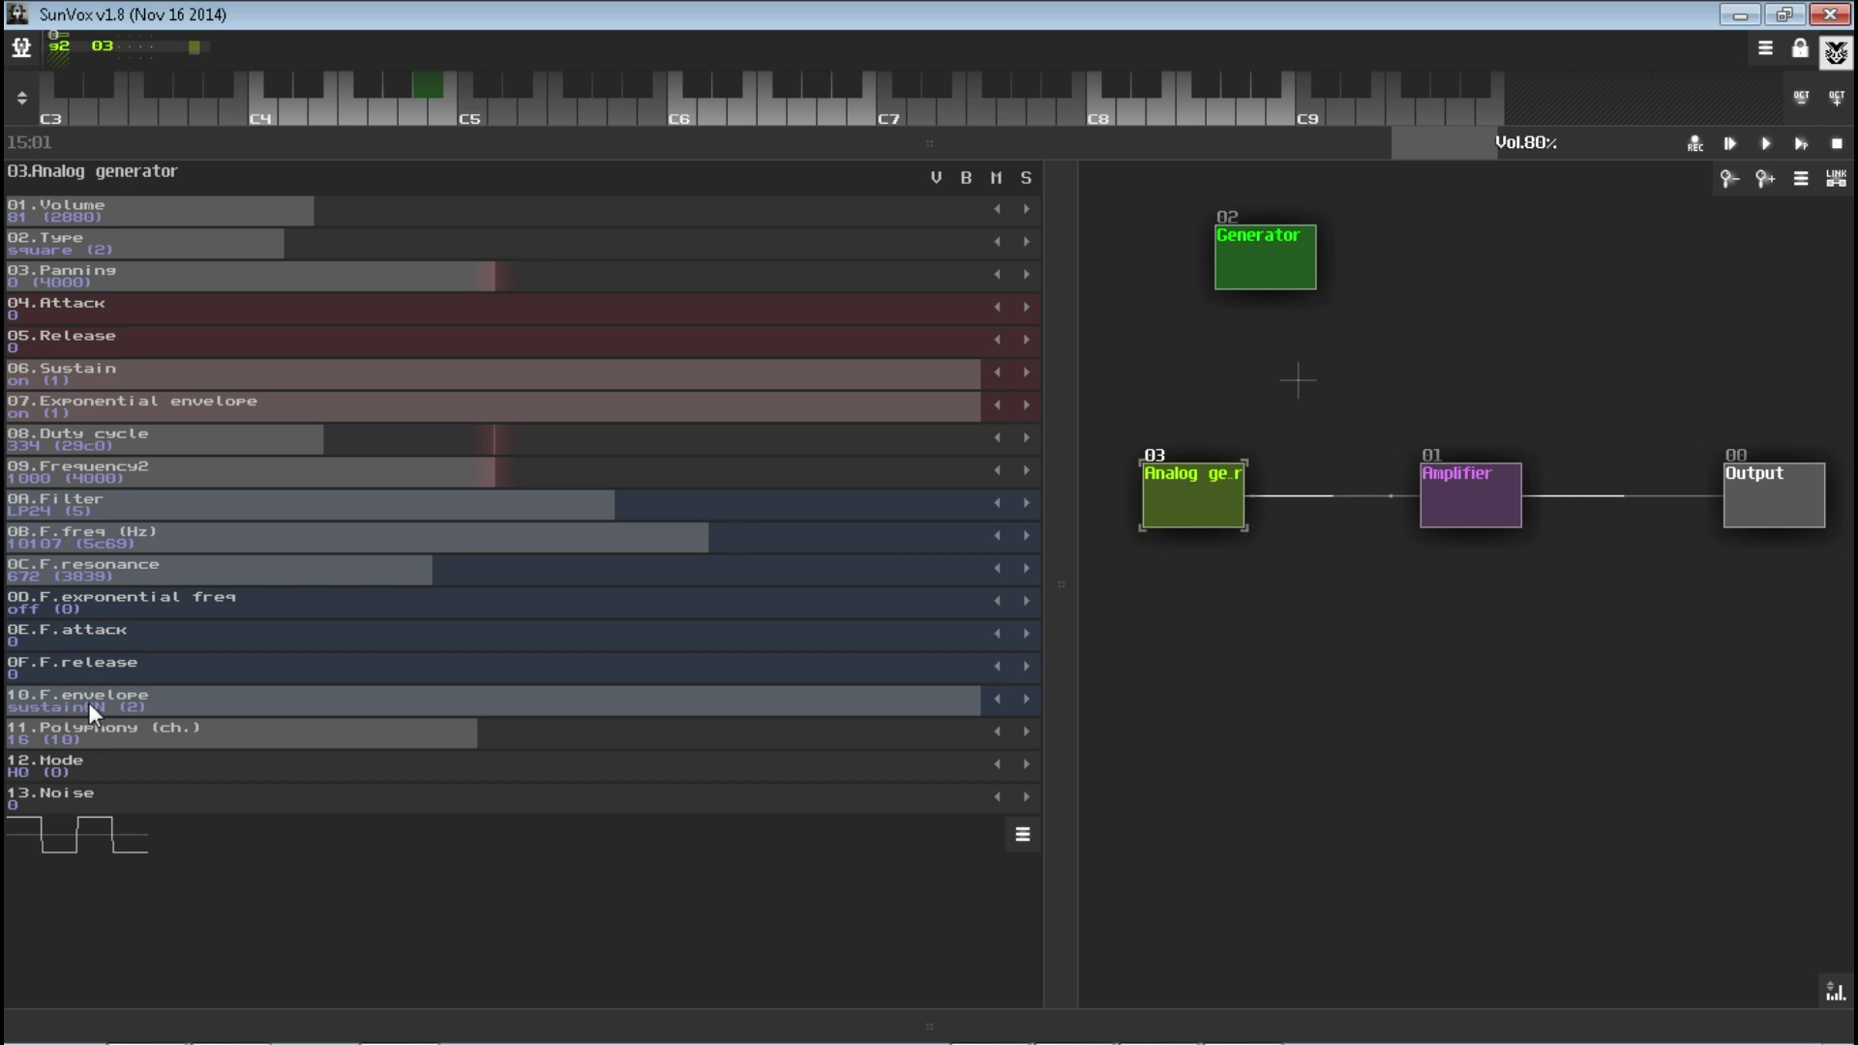
- Return the filter envelope to sustainON and push the filter attack up to 256
click(991, 701)
click(991, 700)
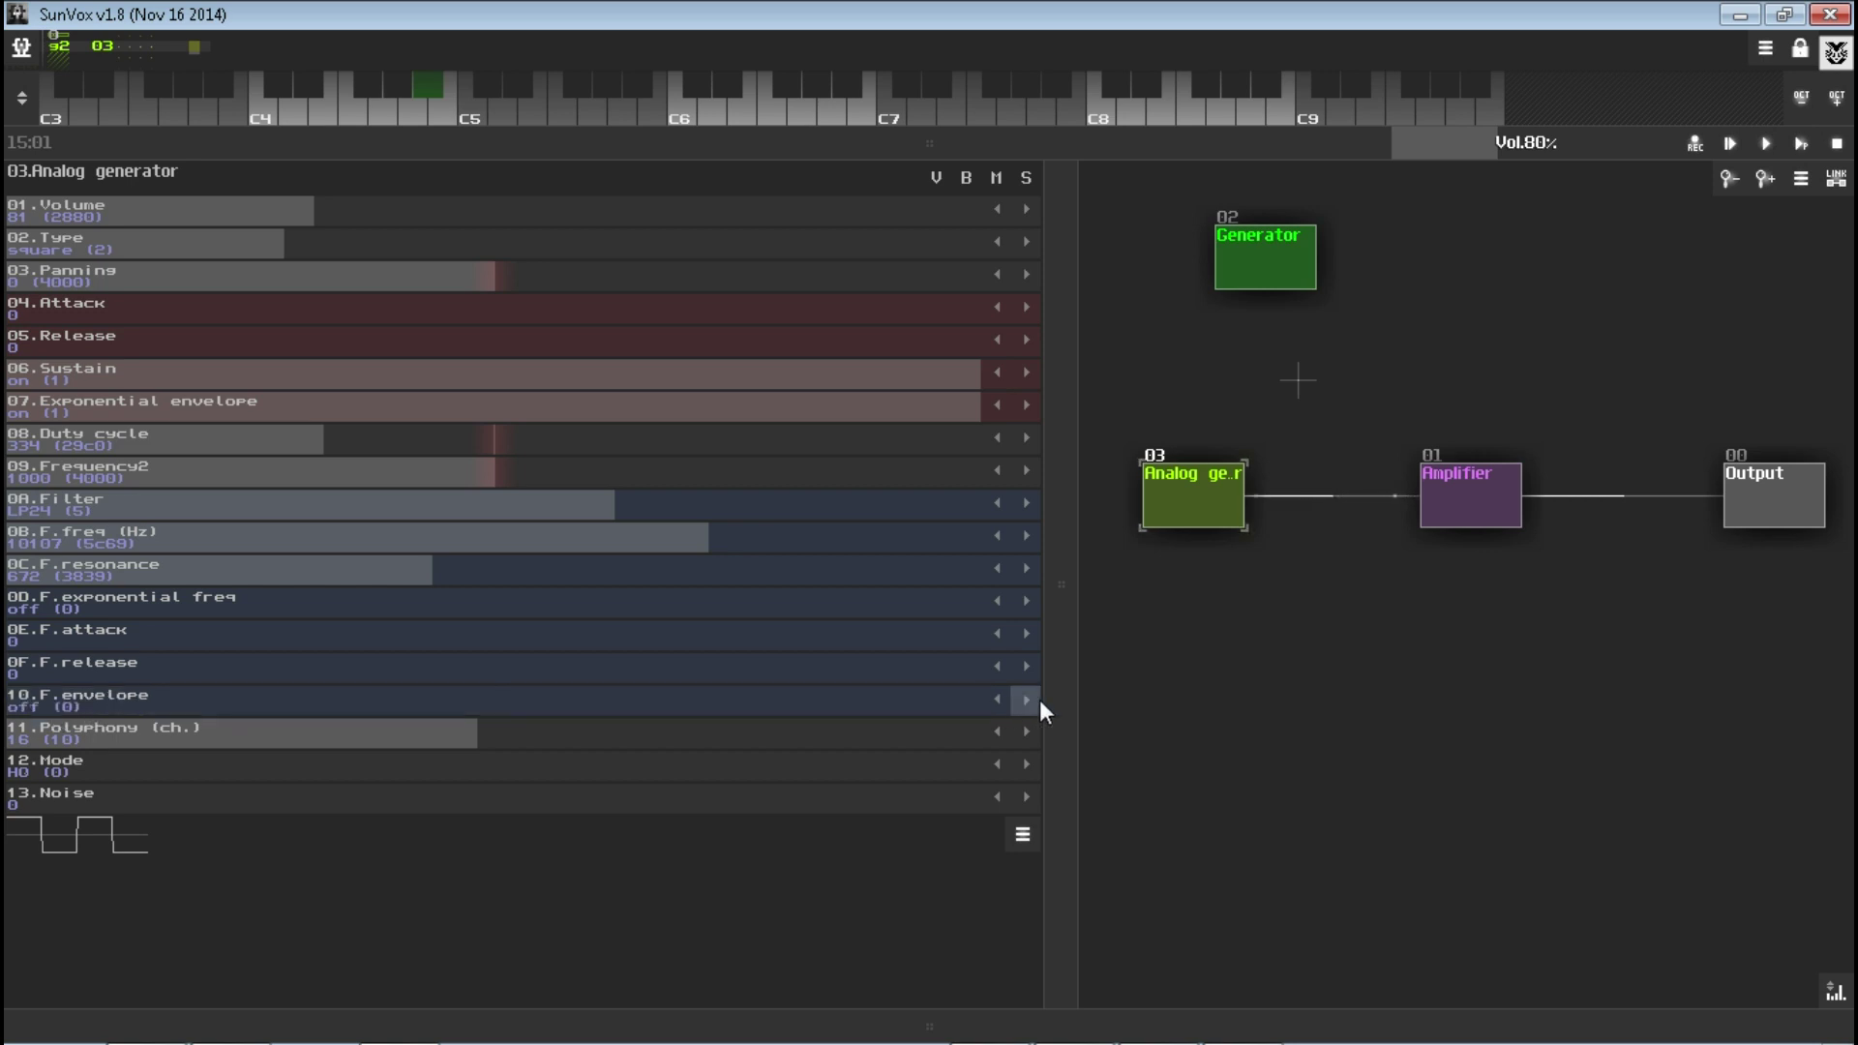
click(1028, 700)
click(1027, 699)
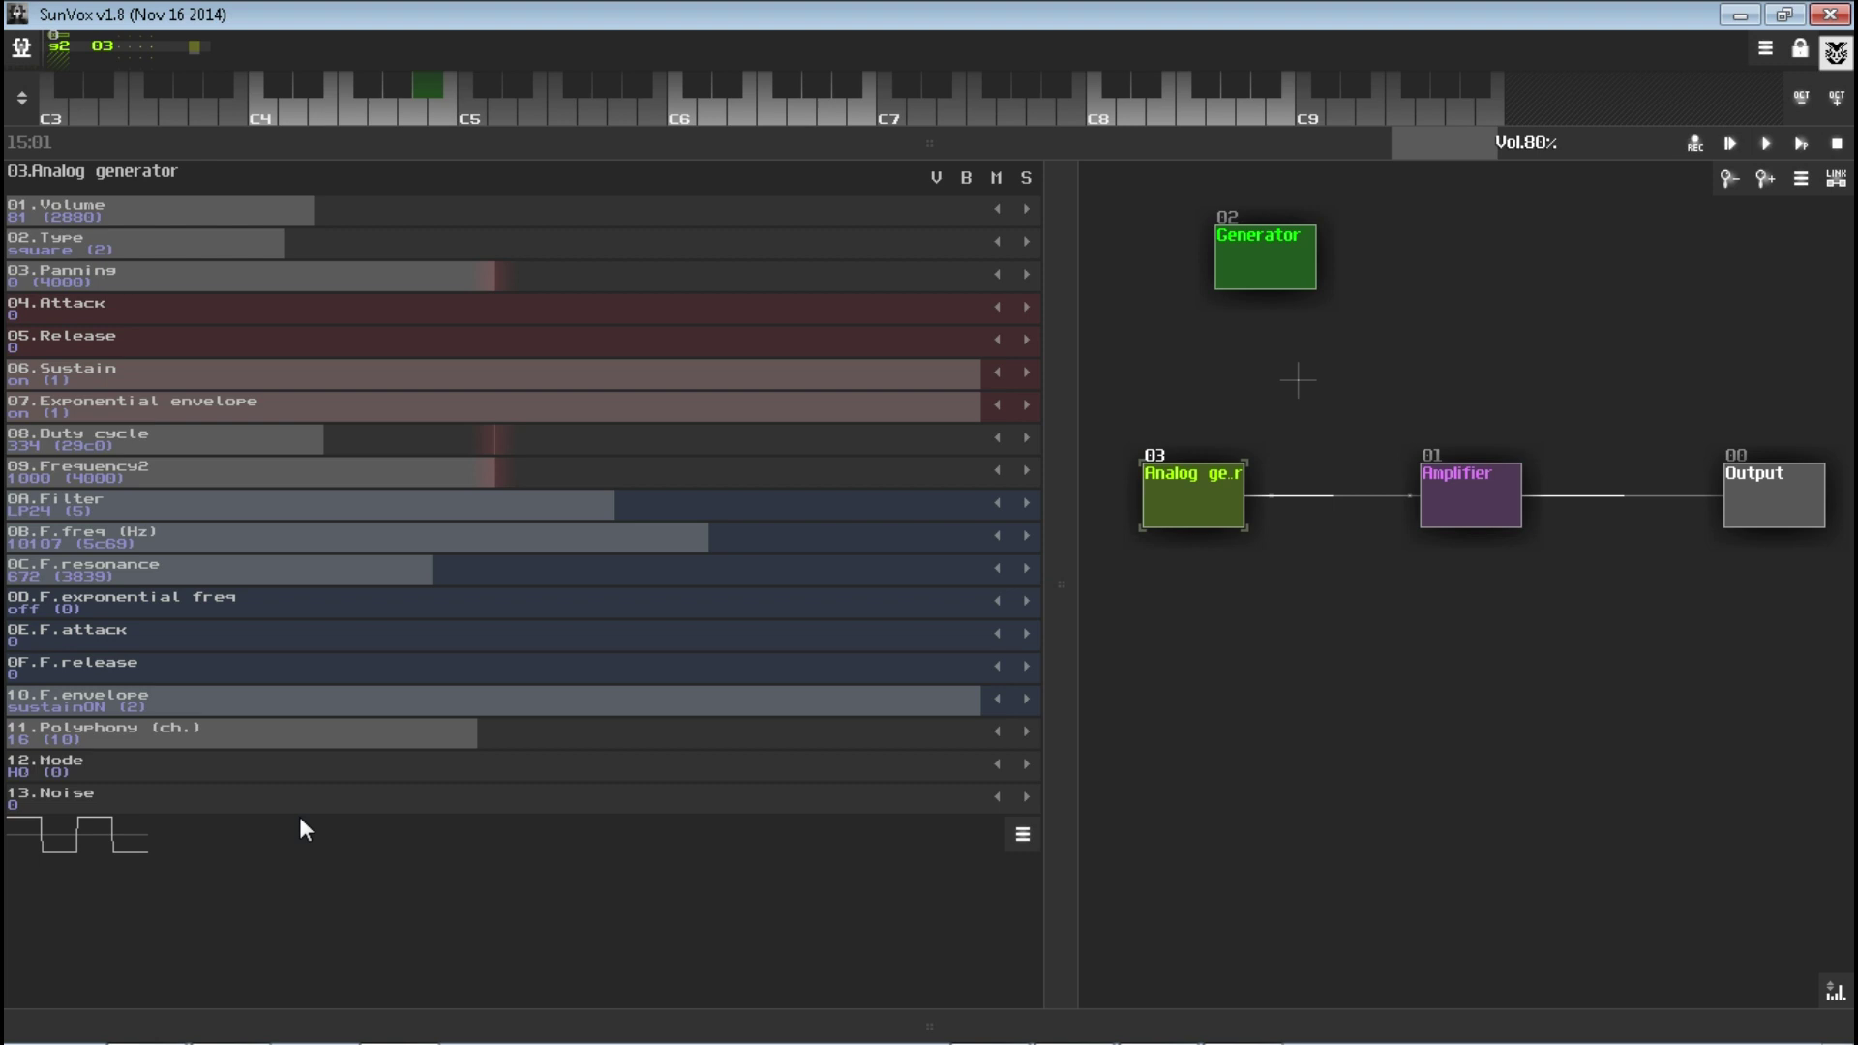
drag(165, 643, 658, 627)
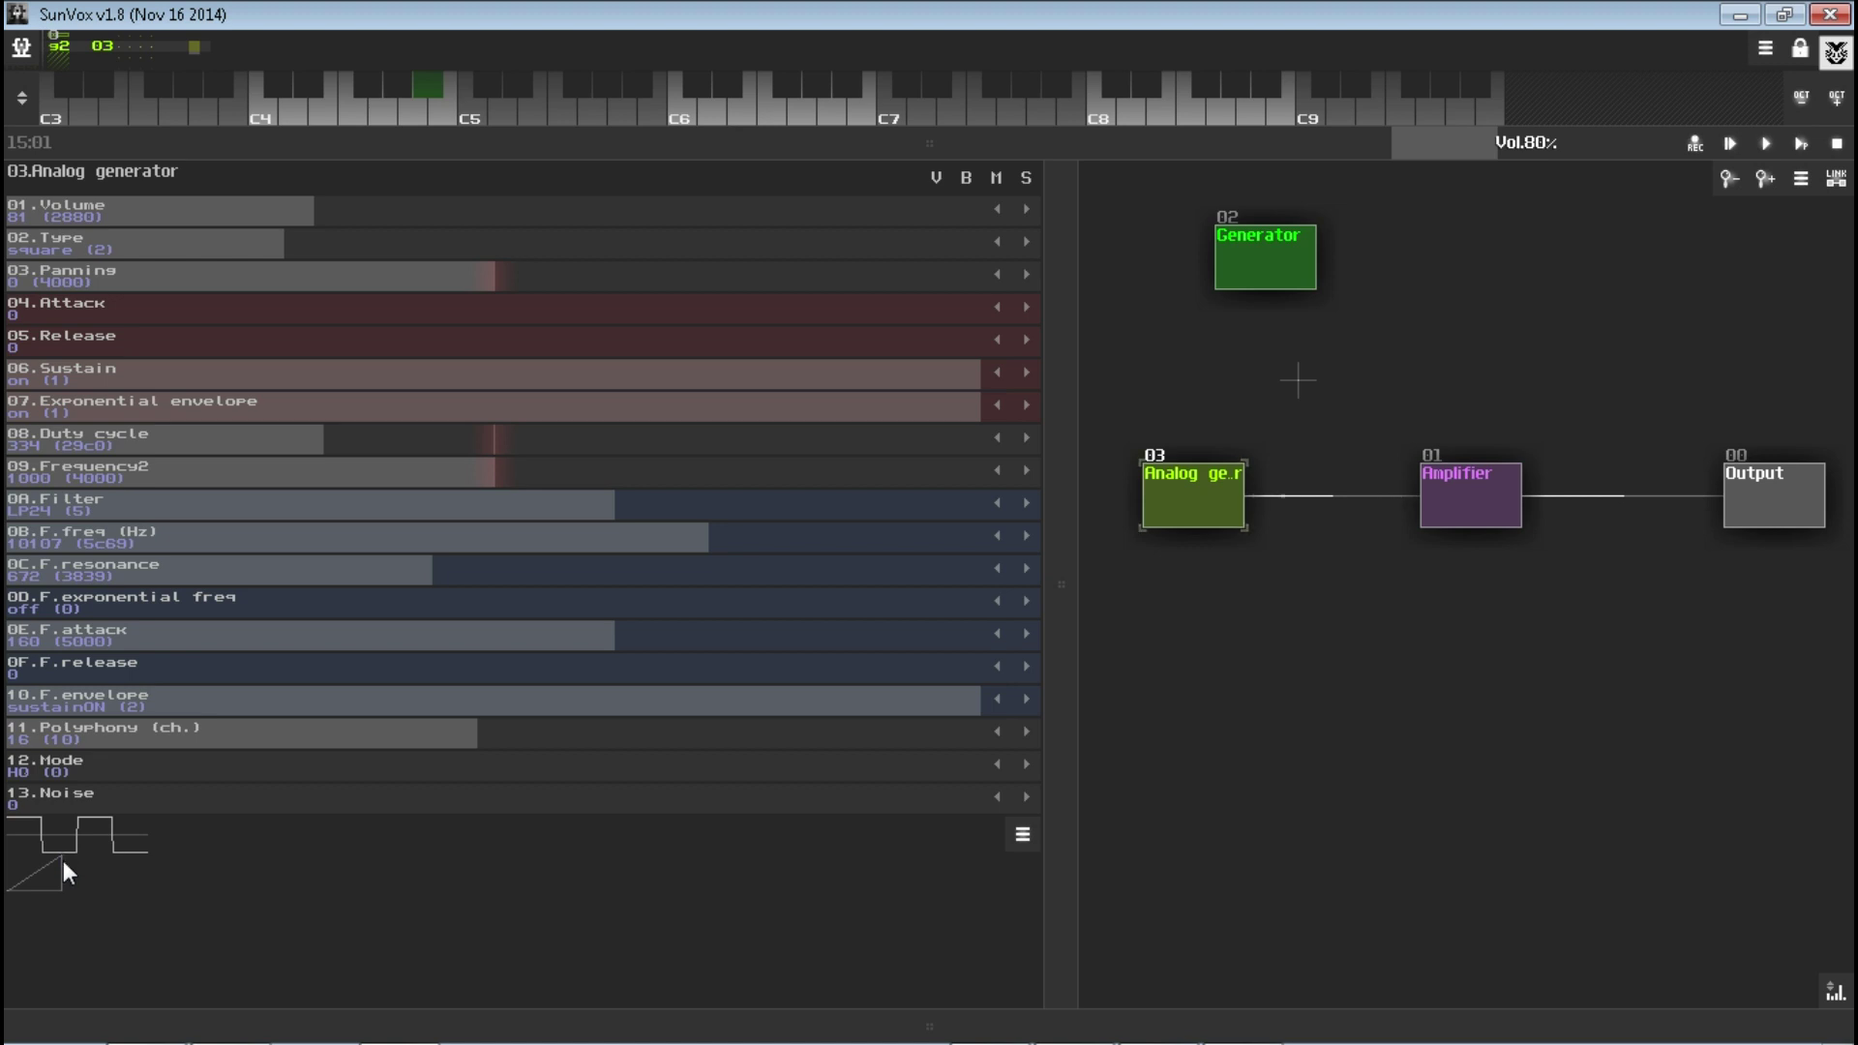
drag(213, 634, 629, 634)
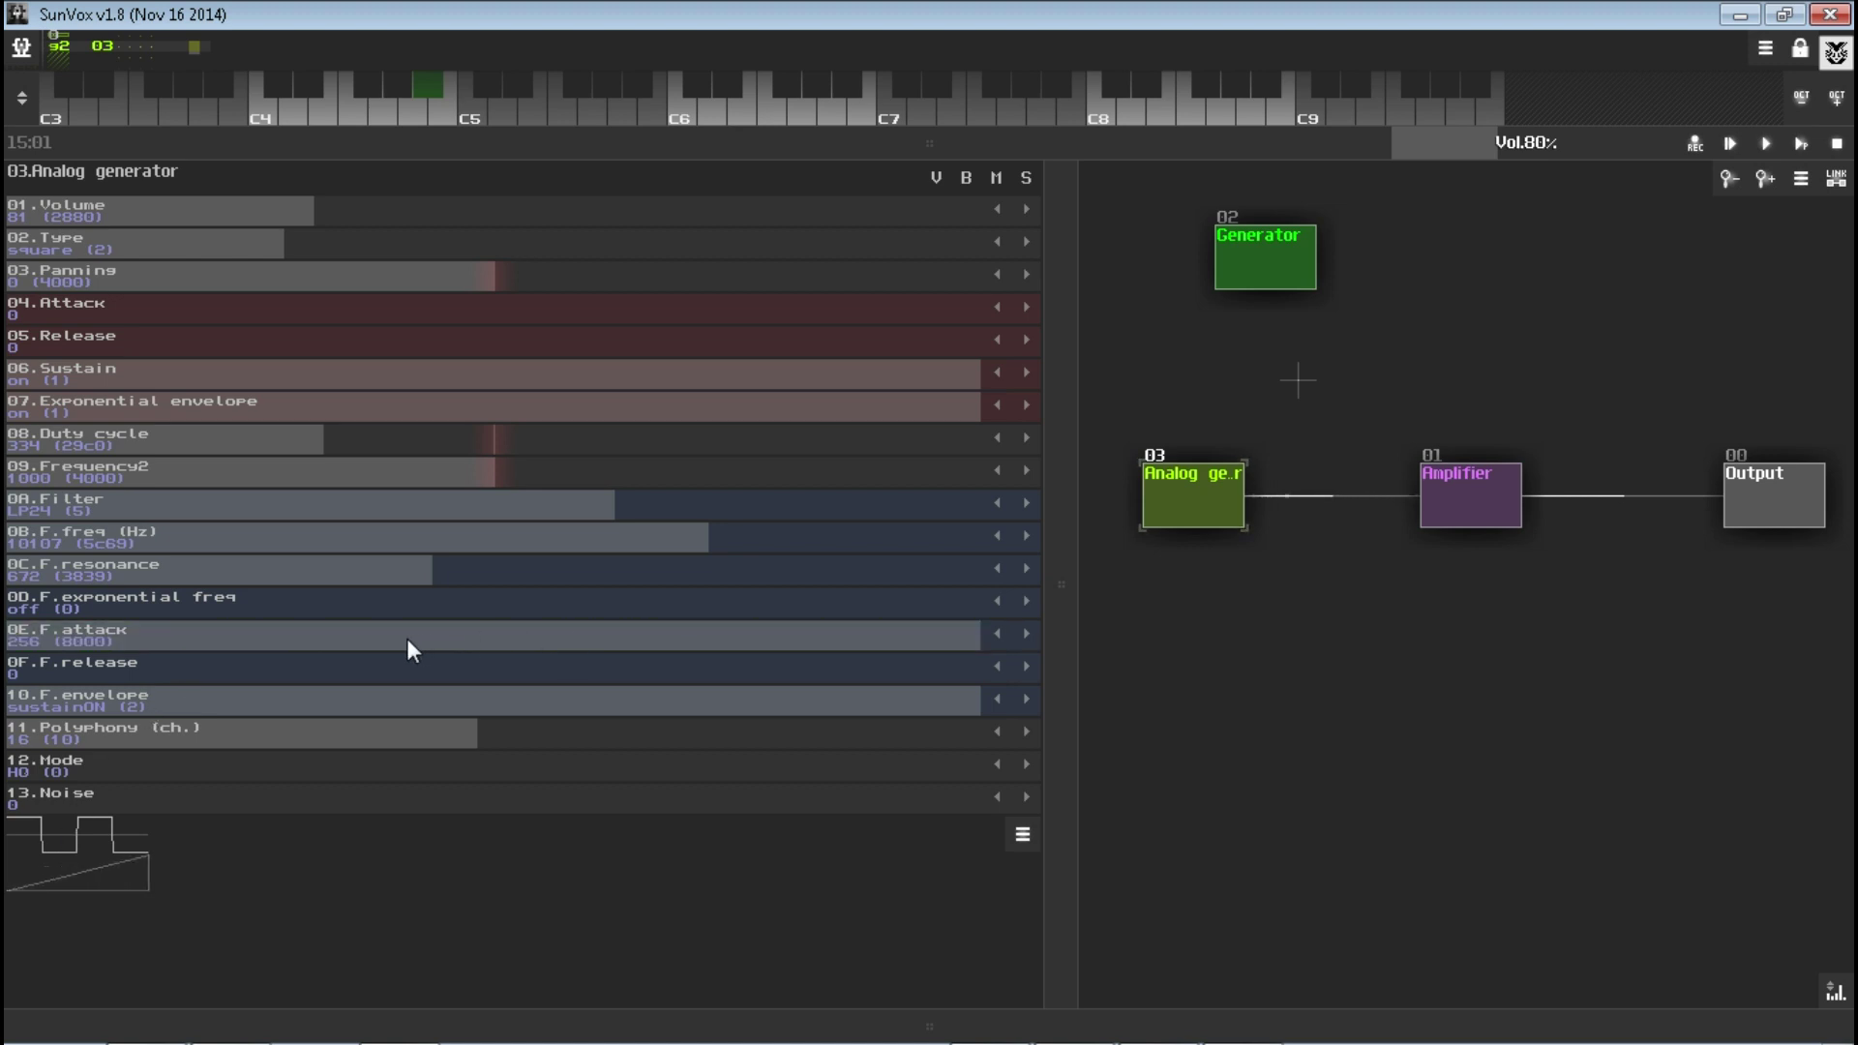
- Try maximum filter release, then reset filter release, filter attack and amplitude release to 0
scroll(408, 641, down, 1)
drag(104, 659, 1016, 677)
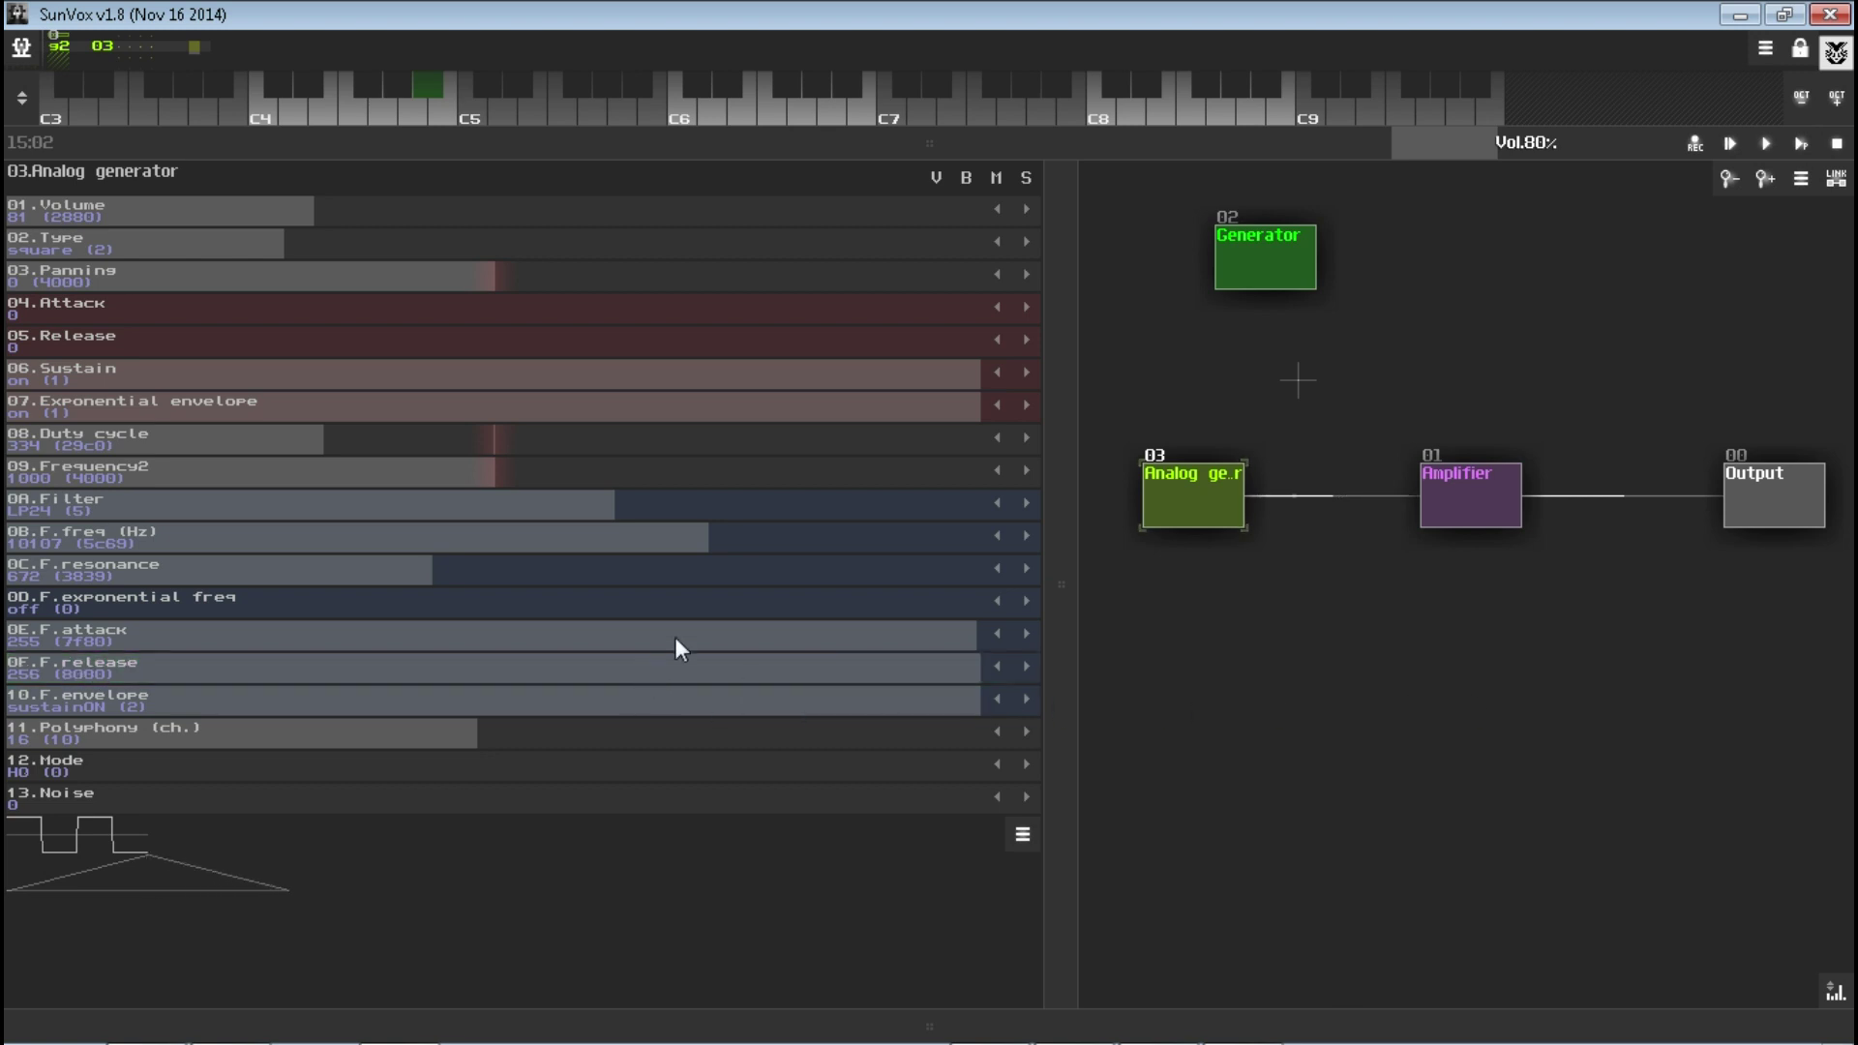
drag(727, 676, 276, 687)
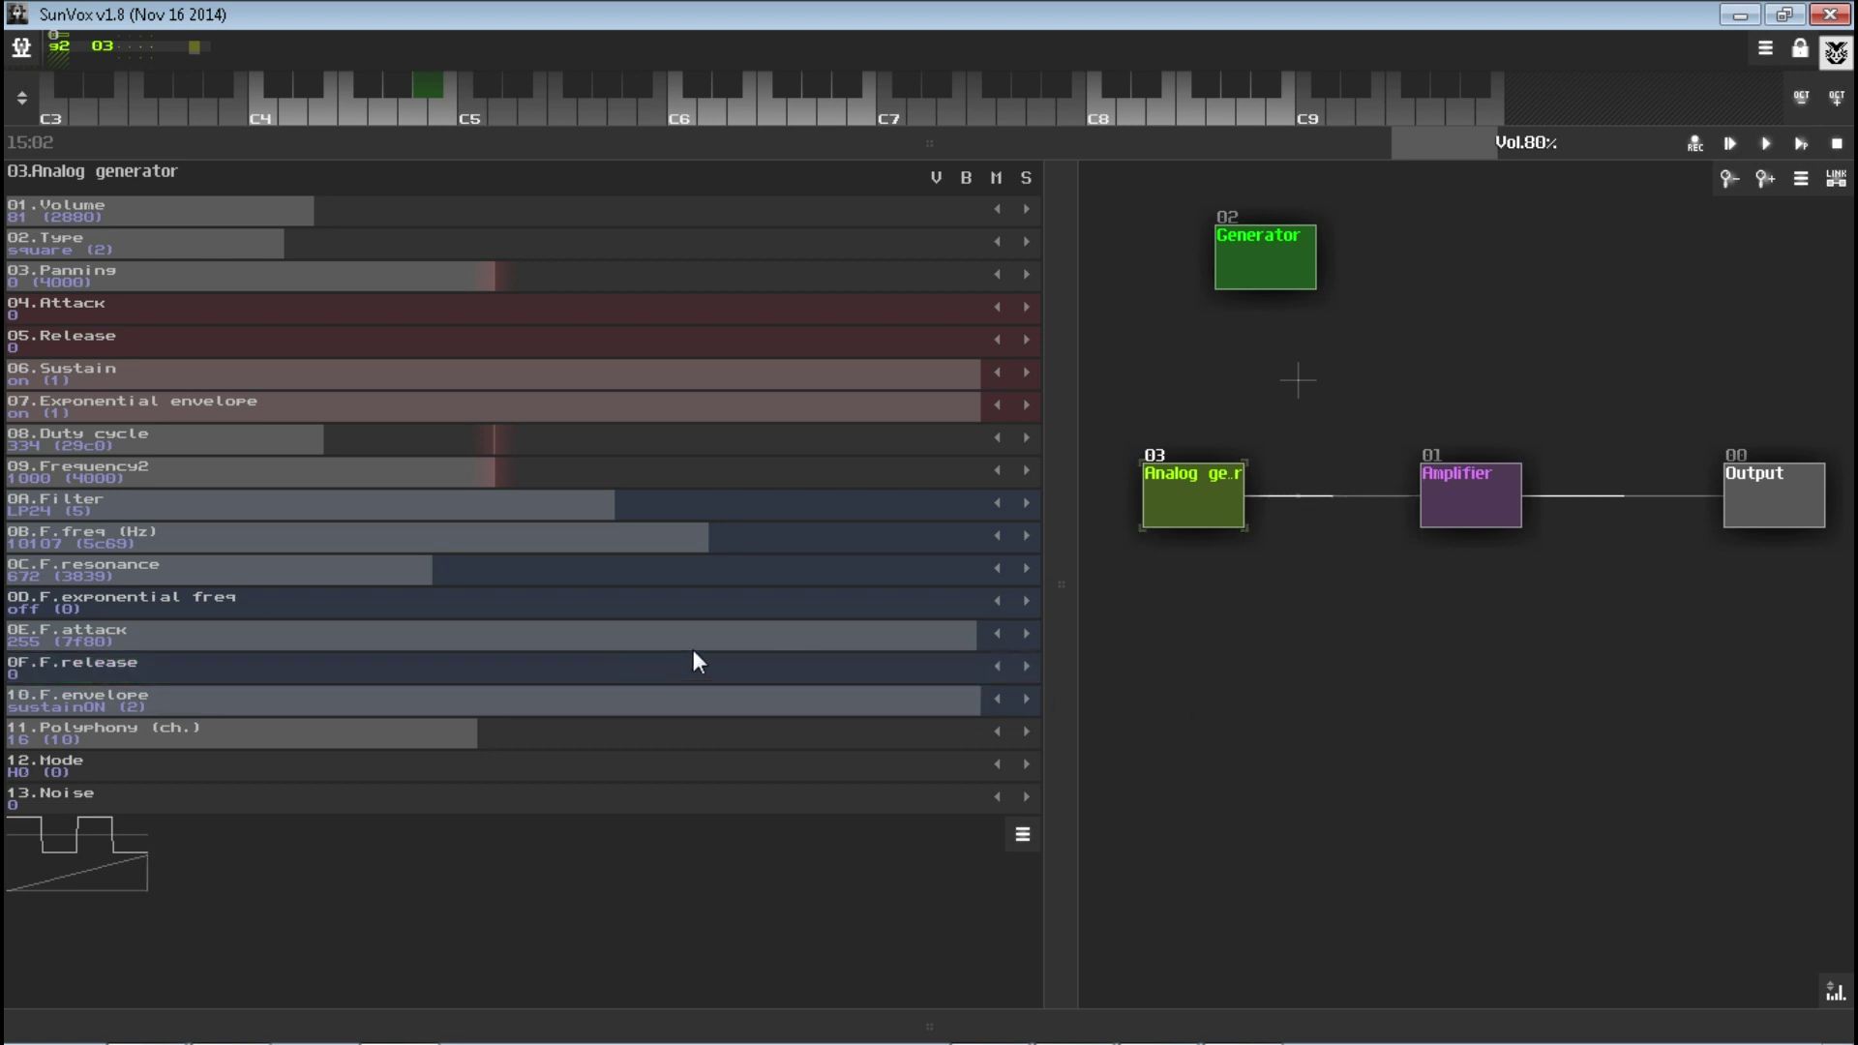
drag(693, 649, 269, 650)
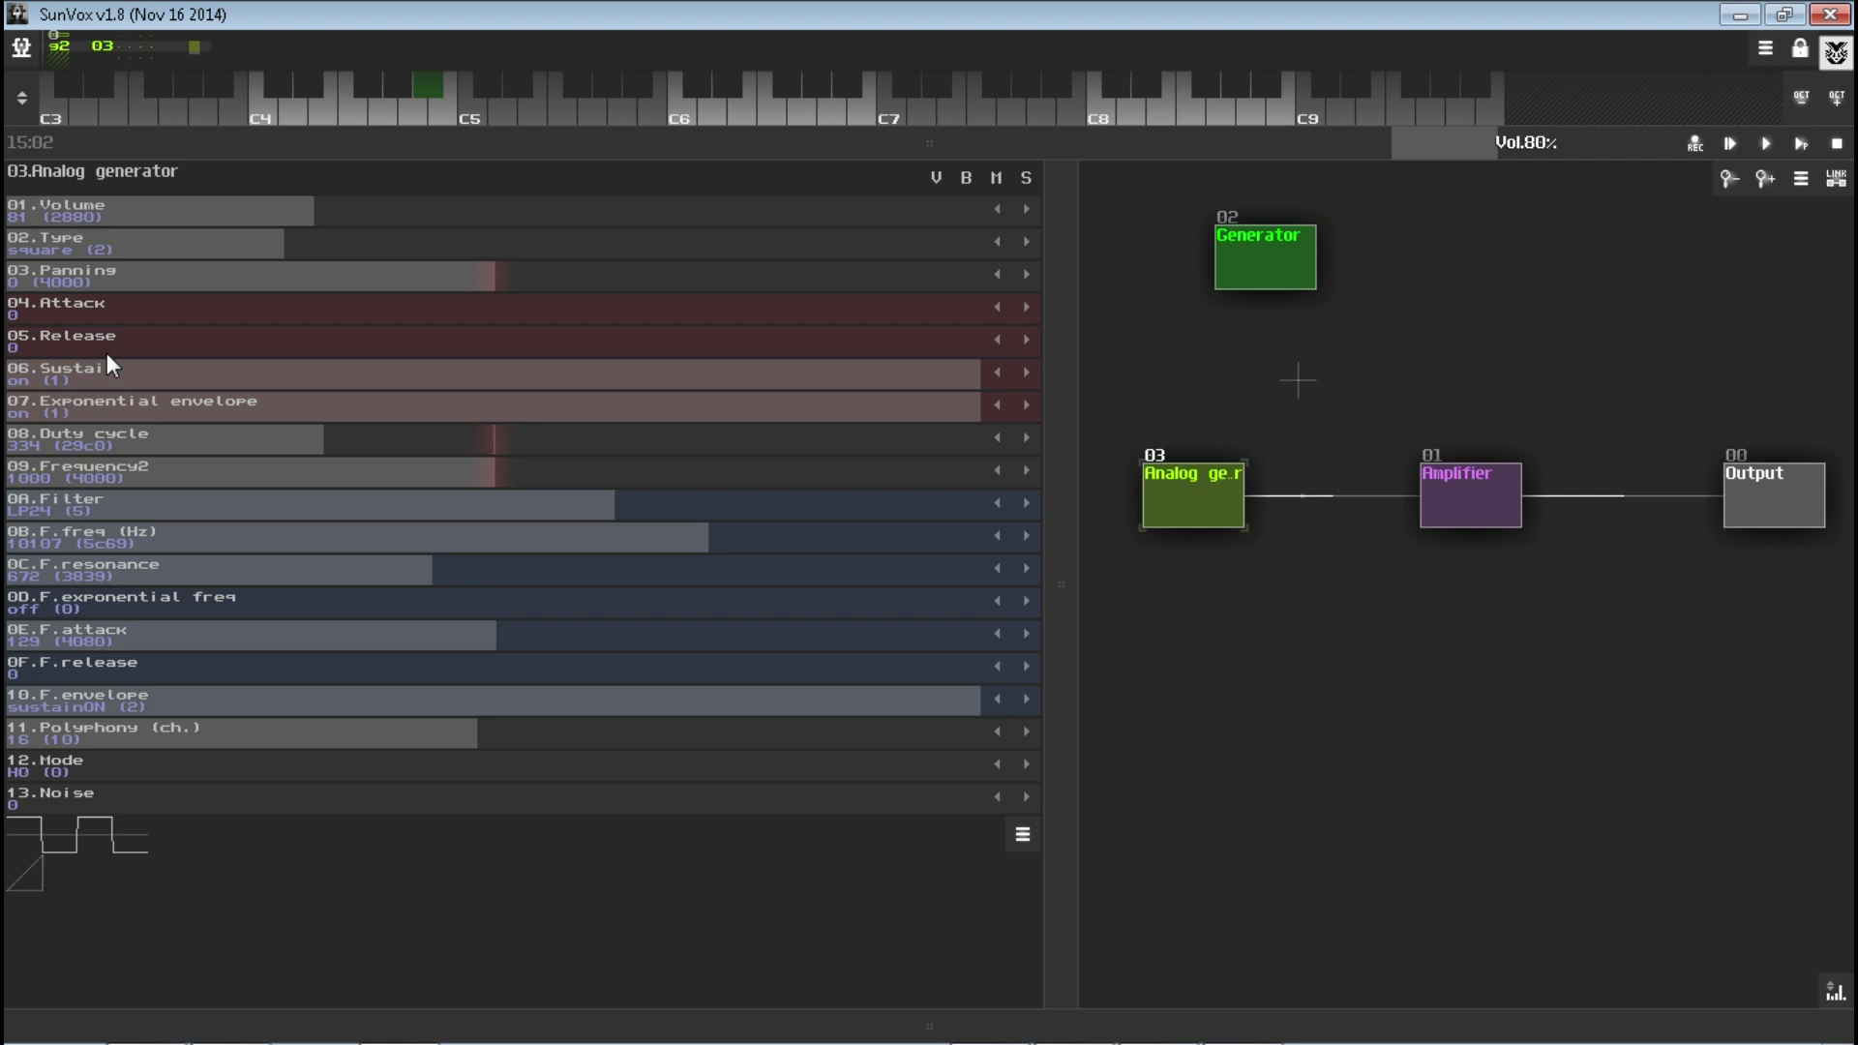
drag(112, 343, 7, 360)
drag(509, 641, 6, 642)
- Test a longer filter attack during playback, then set filter release to 168 and attack to 0
drag(745, 178, 677, 426)
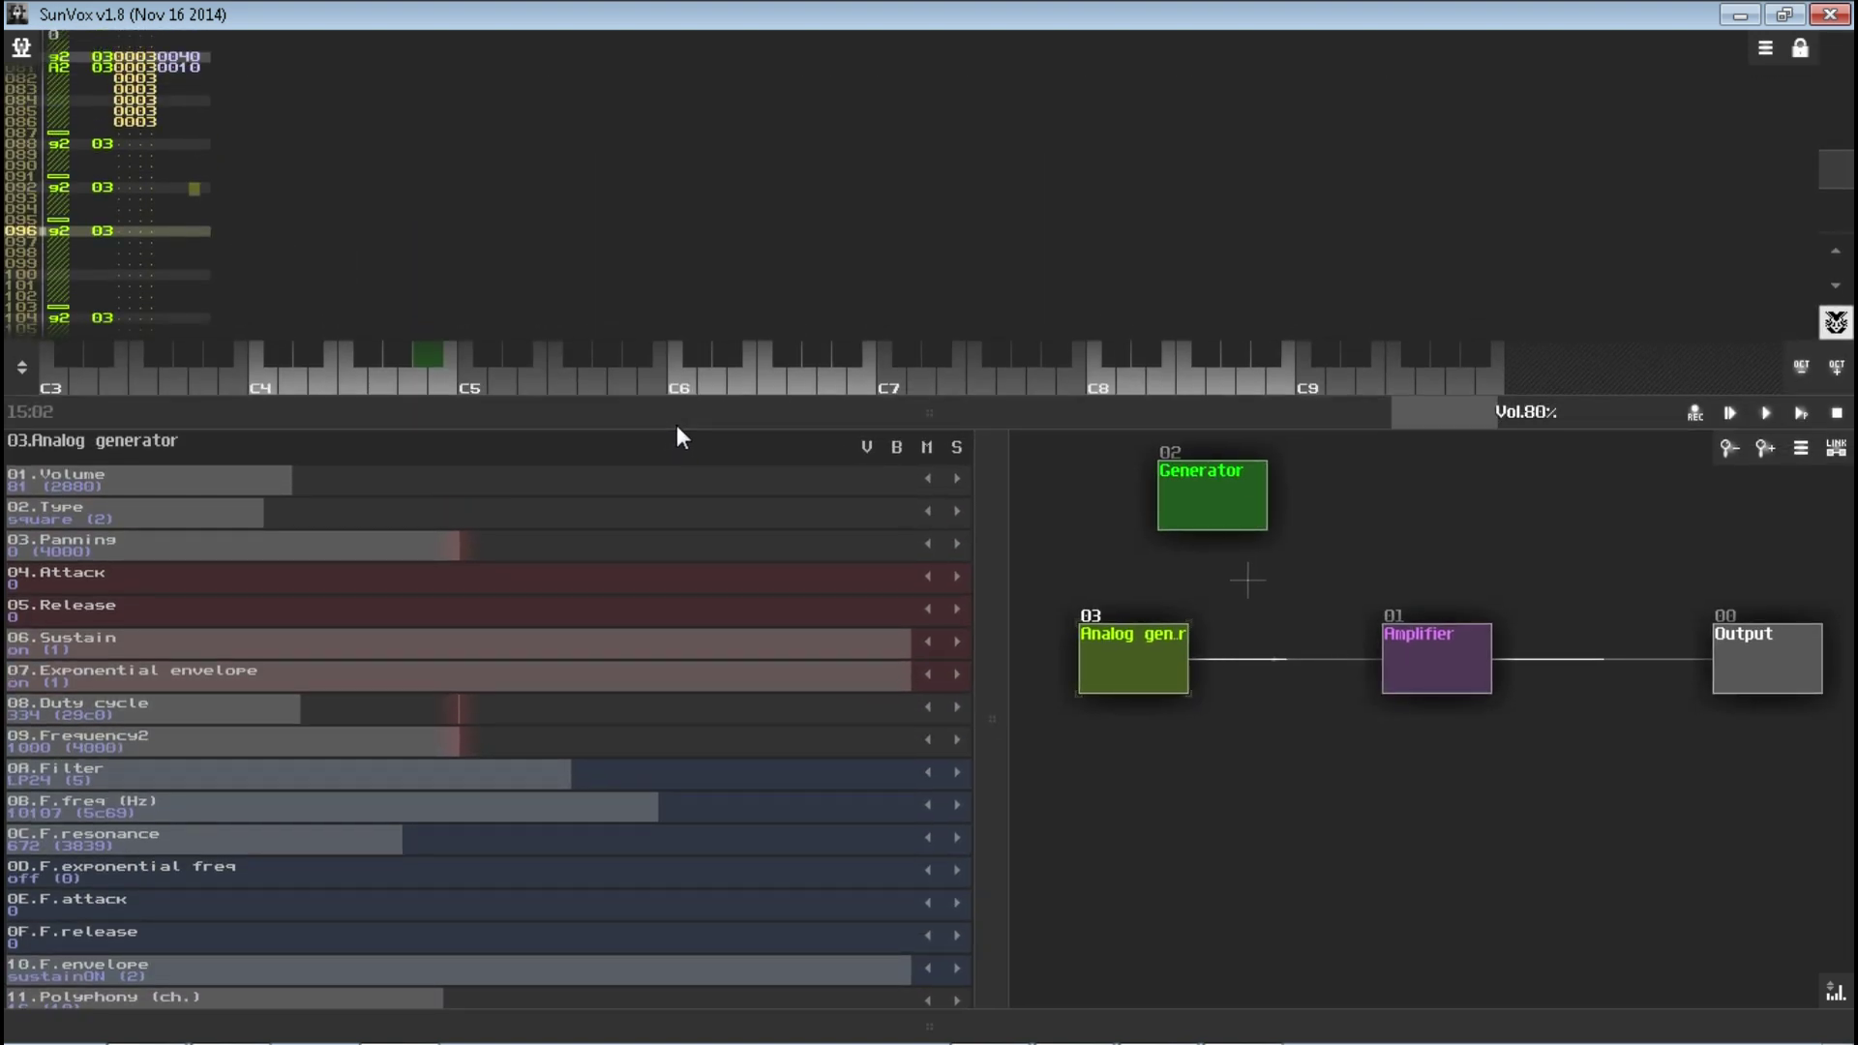
drag(677, 426, 914, 212)
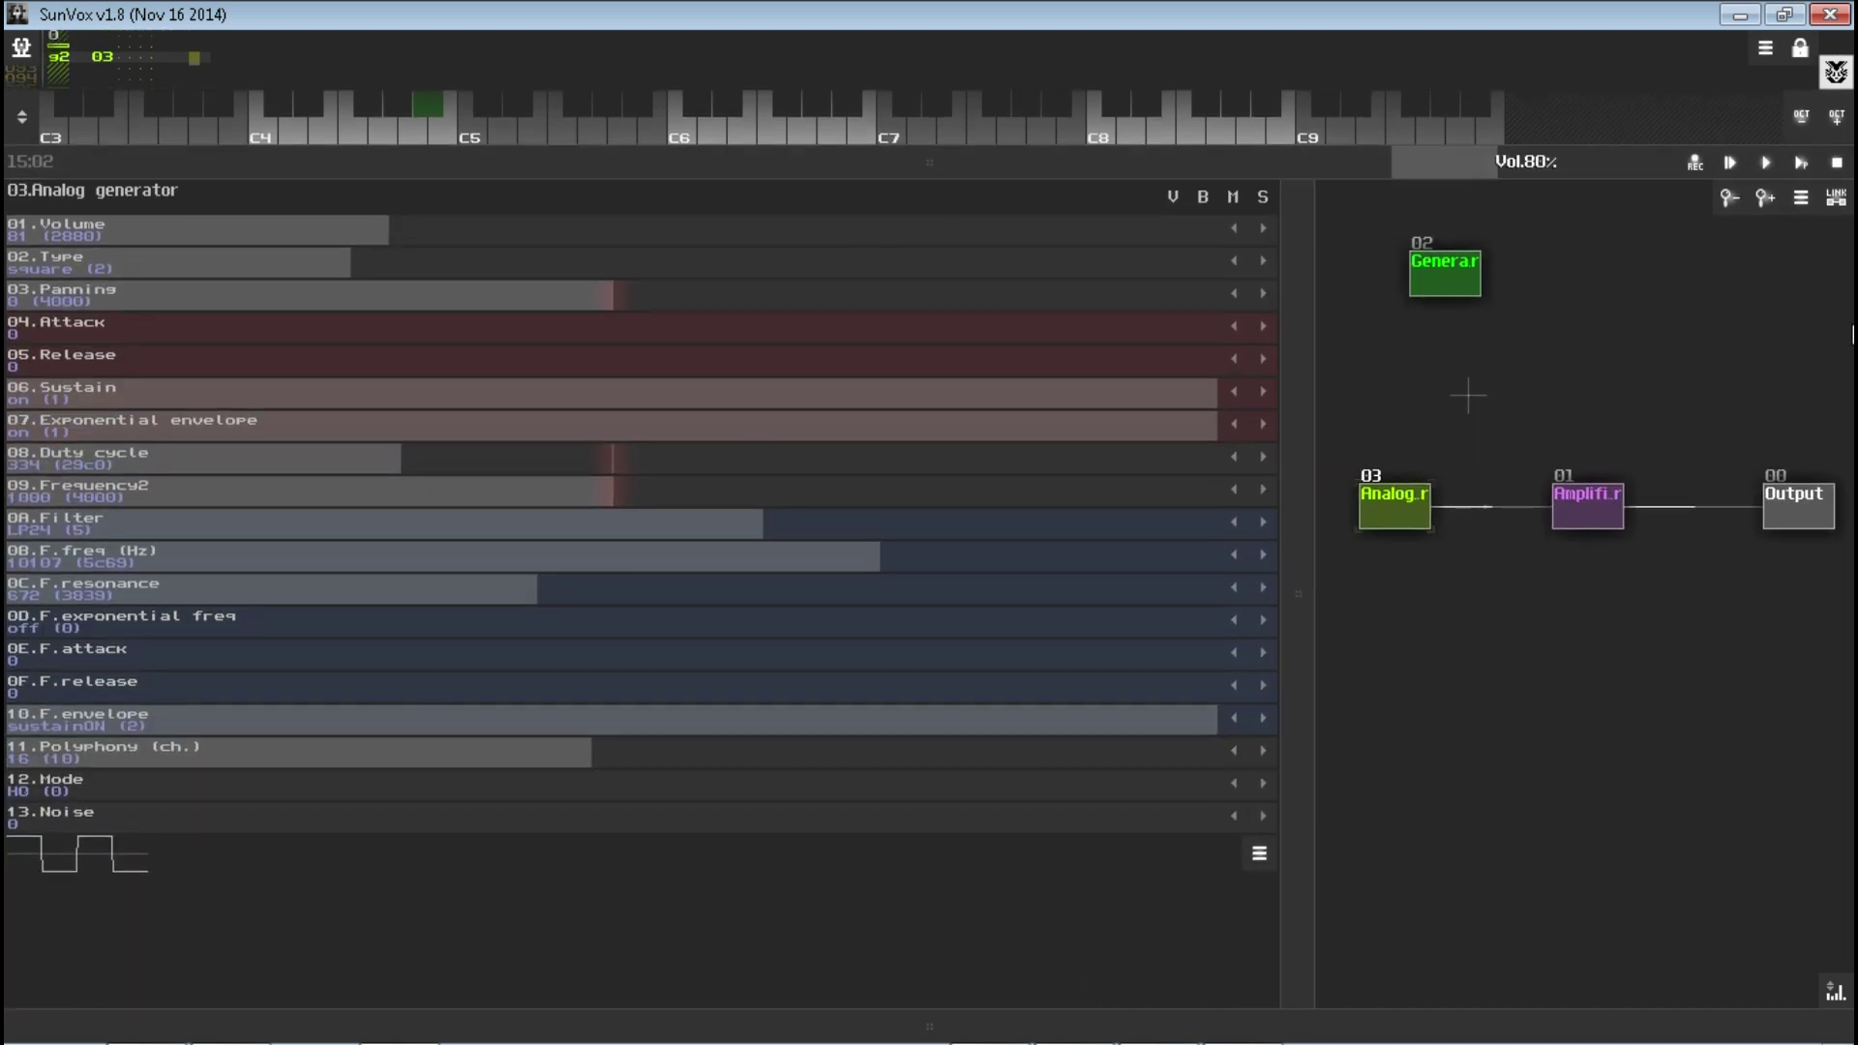
key(space)
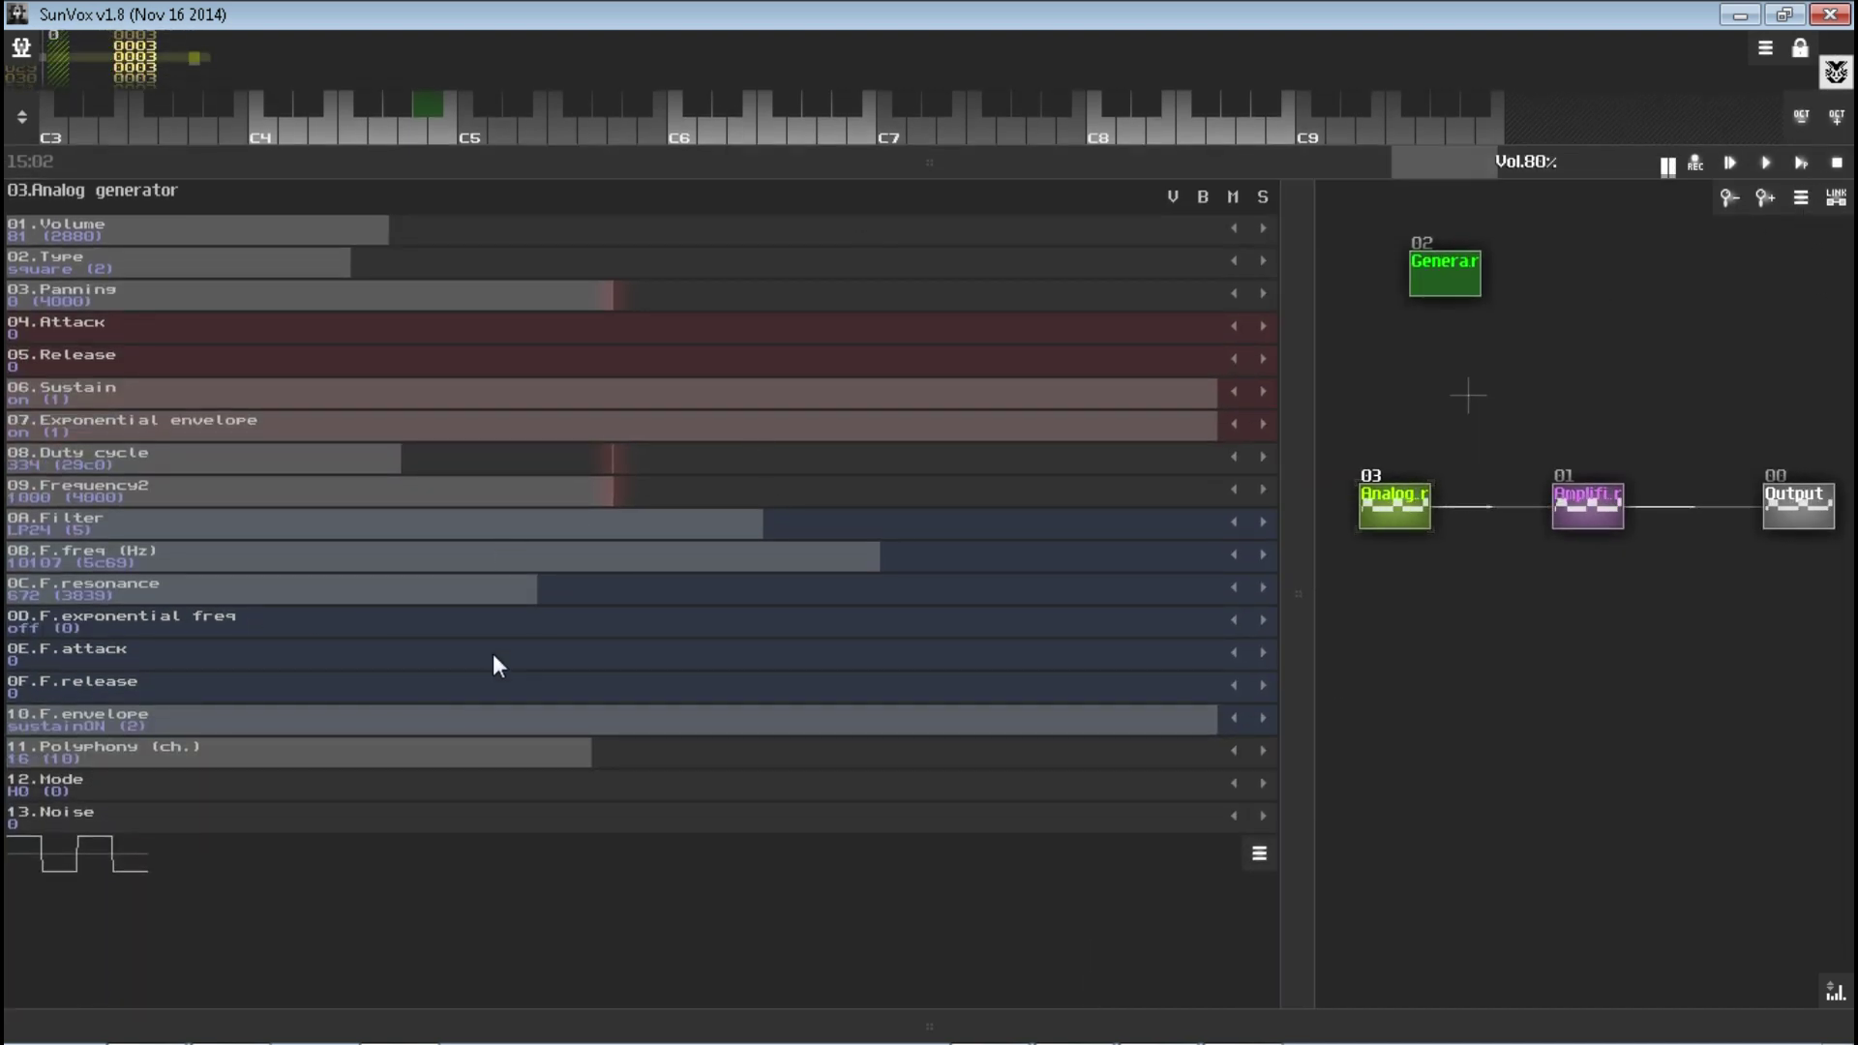
drag(491, 653, 1190, 689)
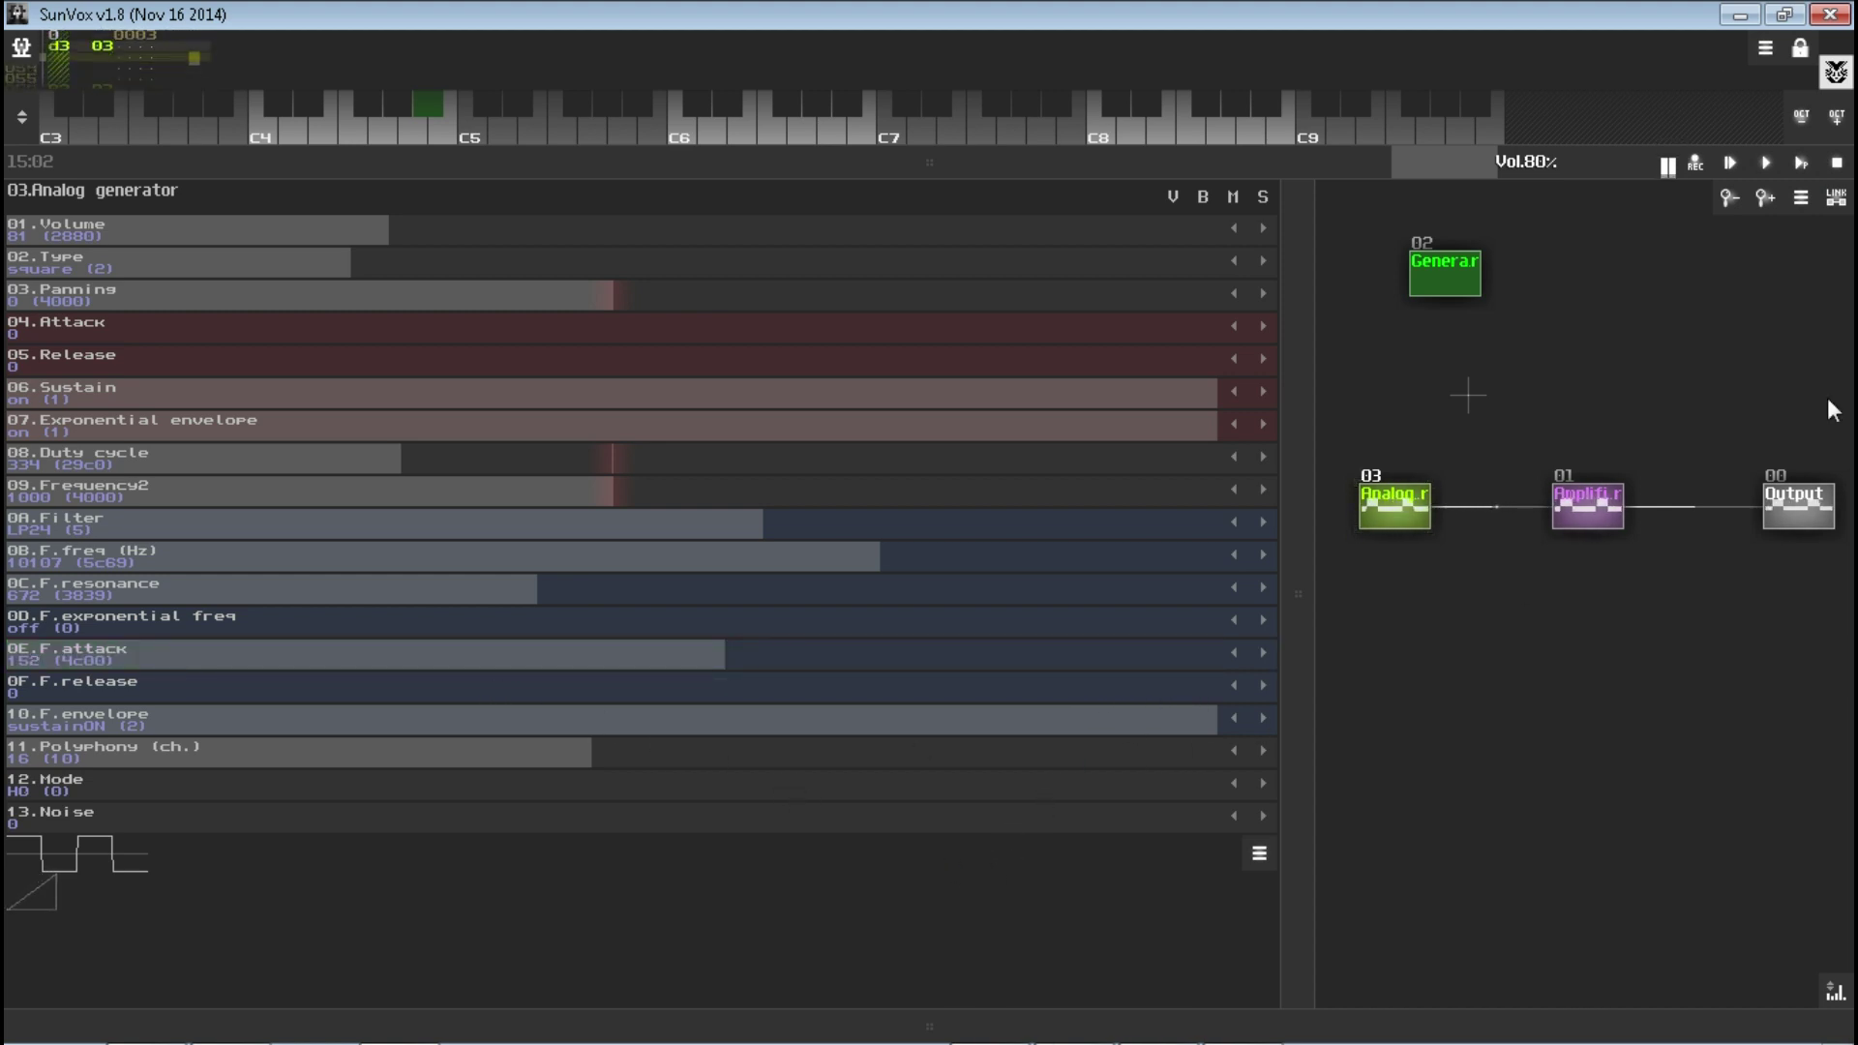
click(1837, 164)
drag(440, 693, 1200, 689)
drag(824, 656, 731, 570)
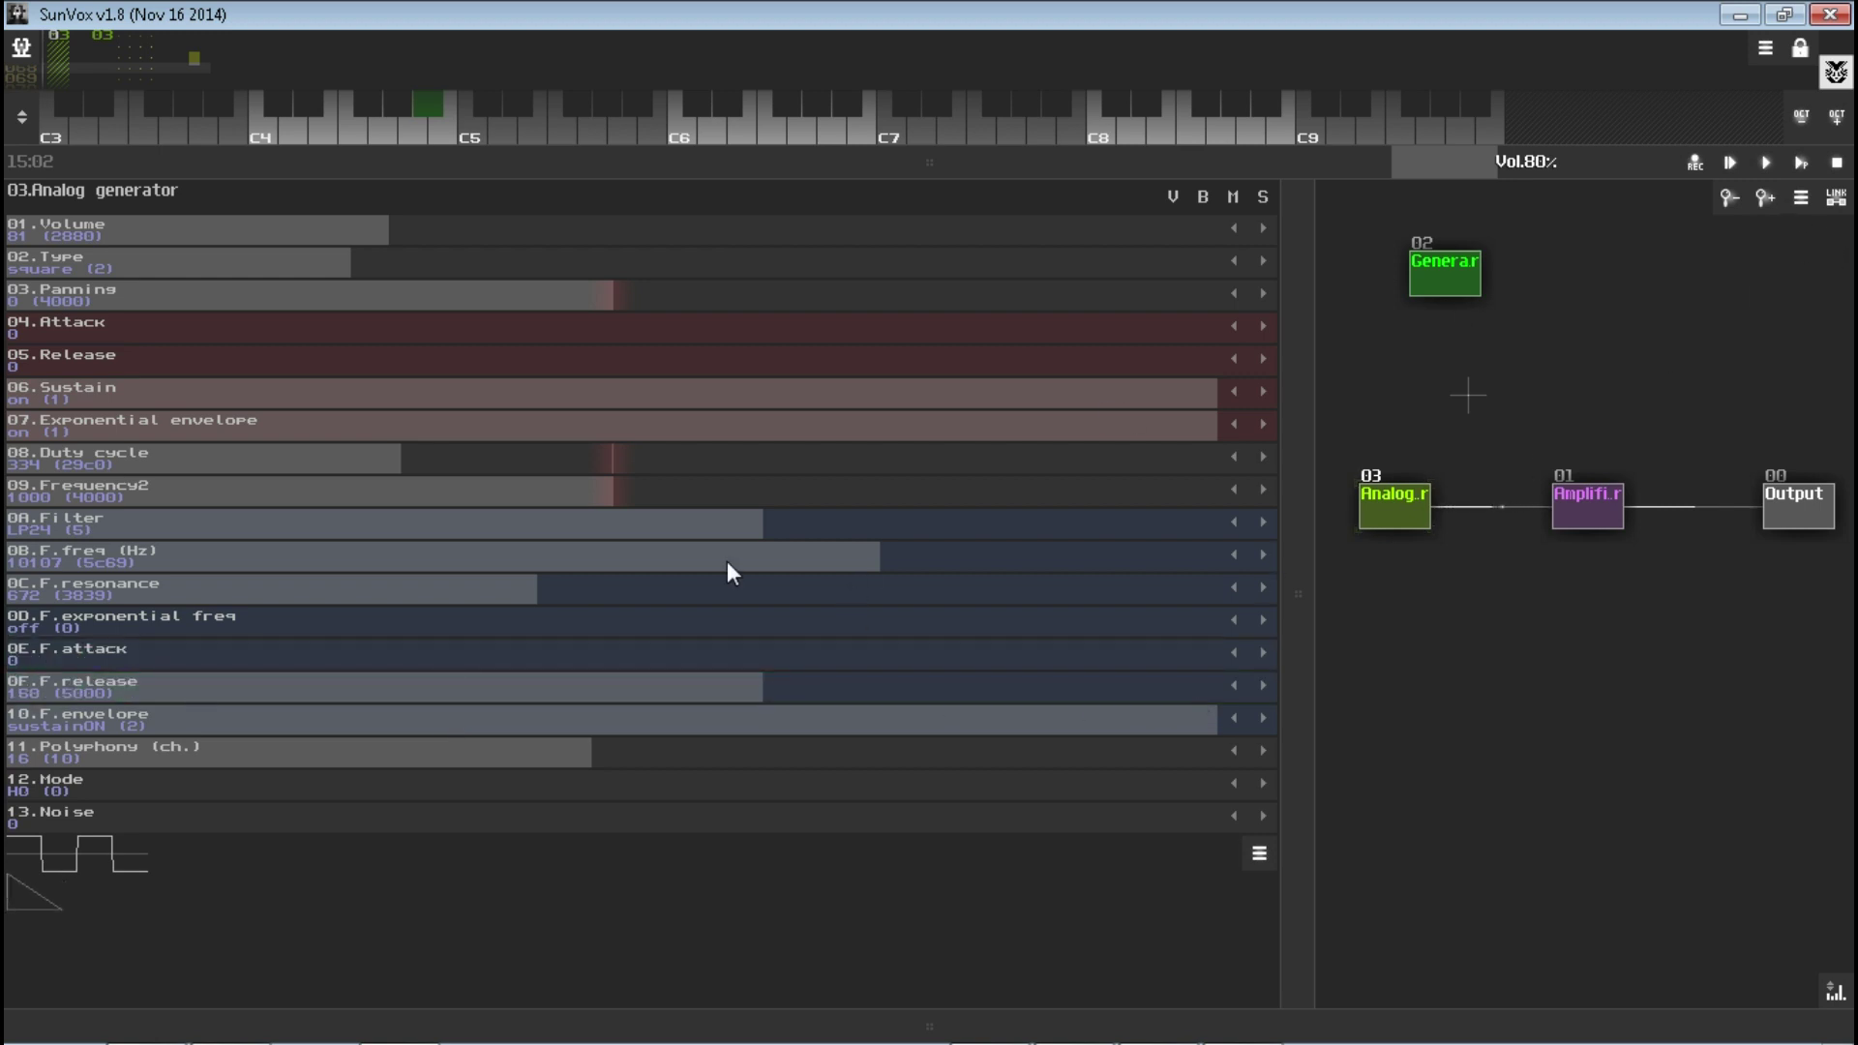
- Replay the melody, switch the filter envelope to sustainOFF and settle the release at 215
click(1813, 166)
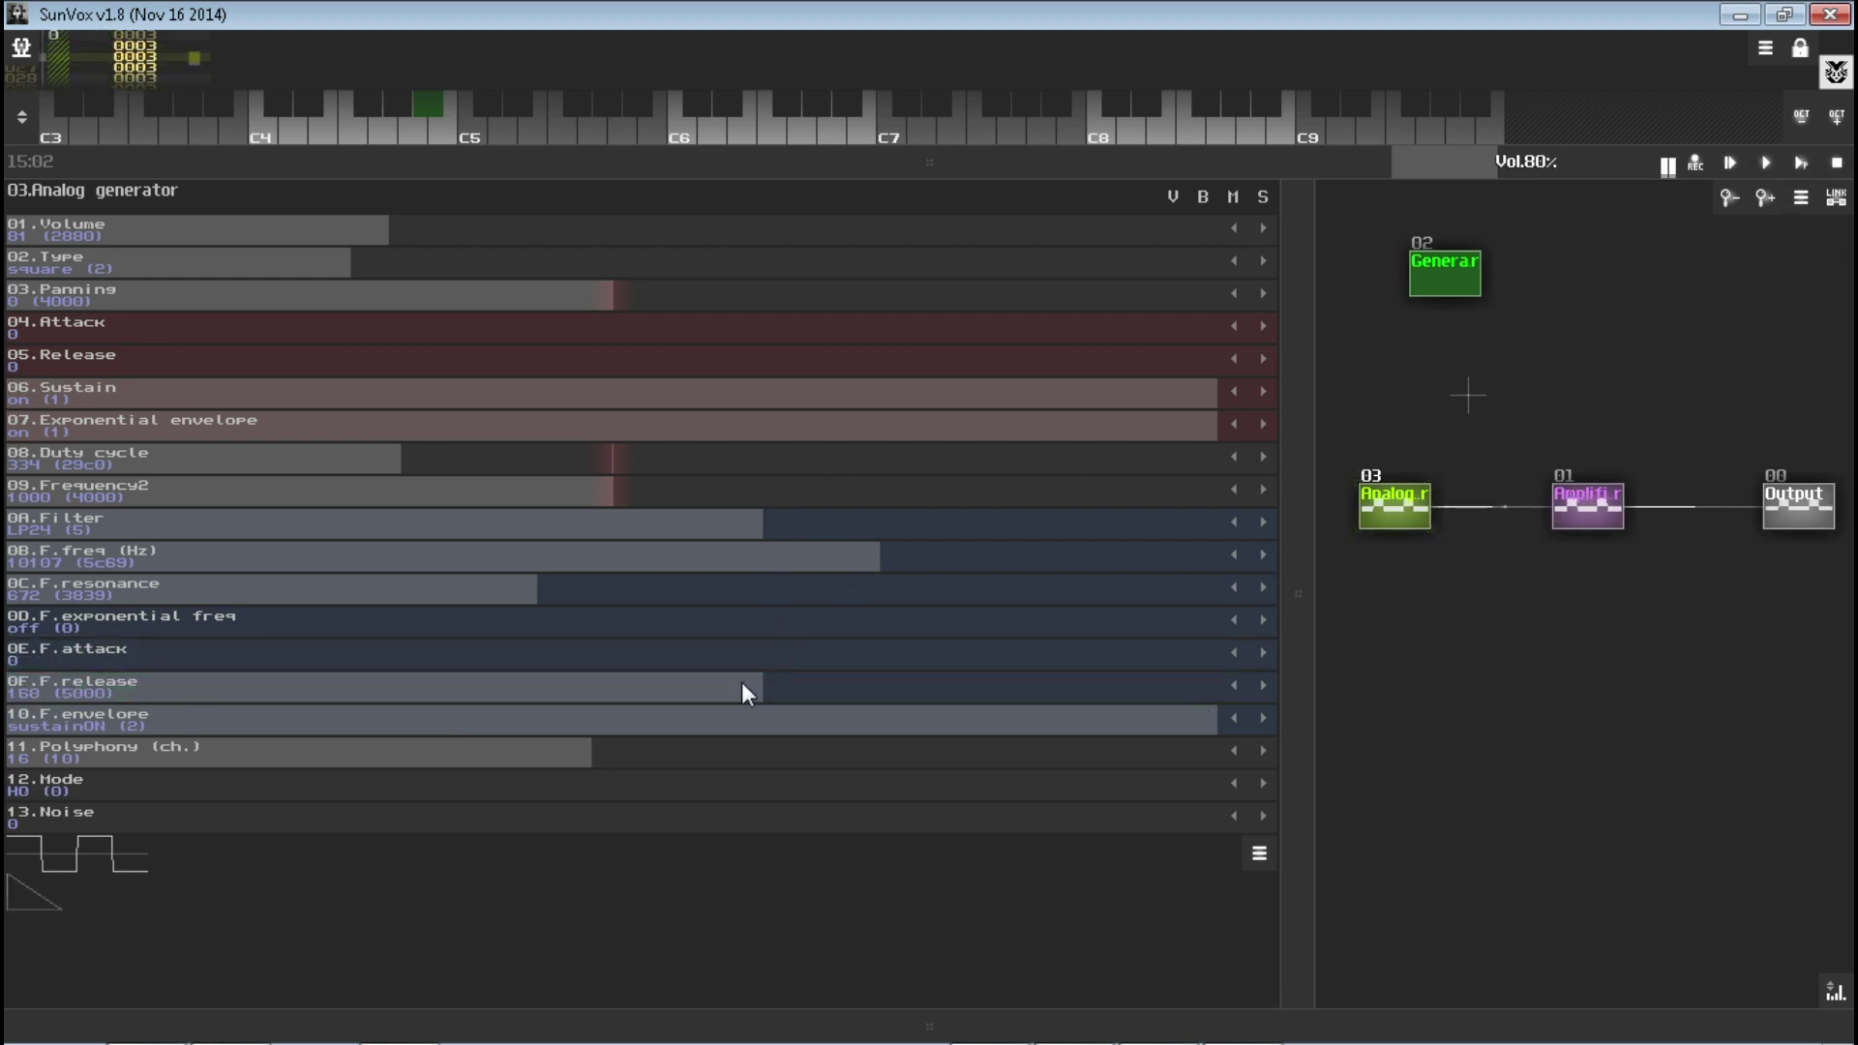
drag(741, 683, 485, 698)
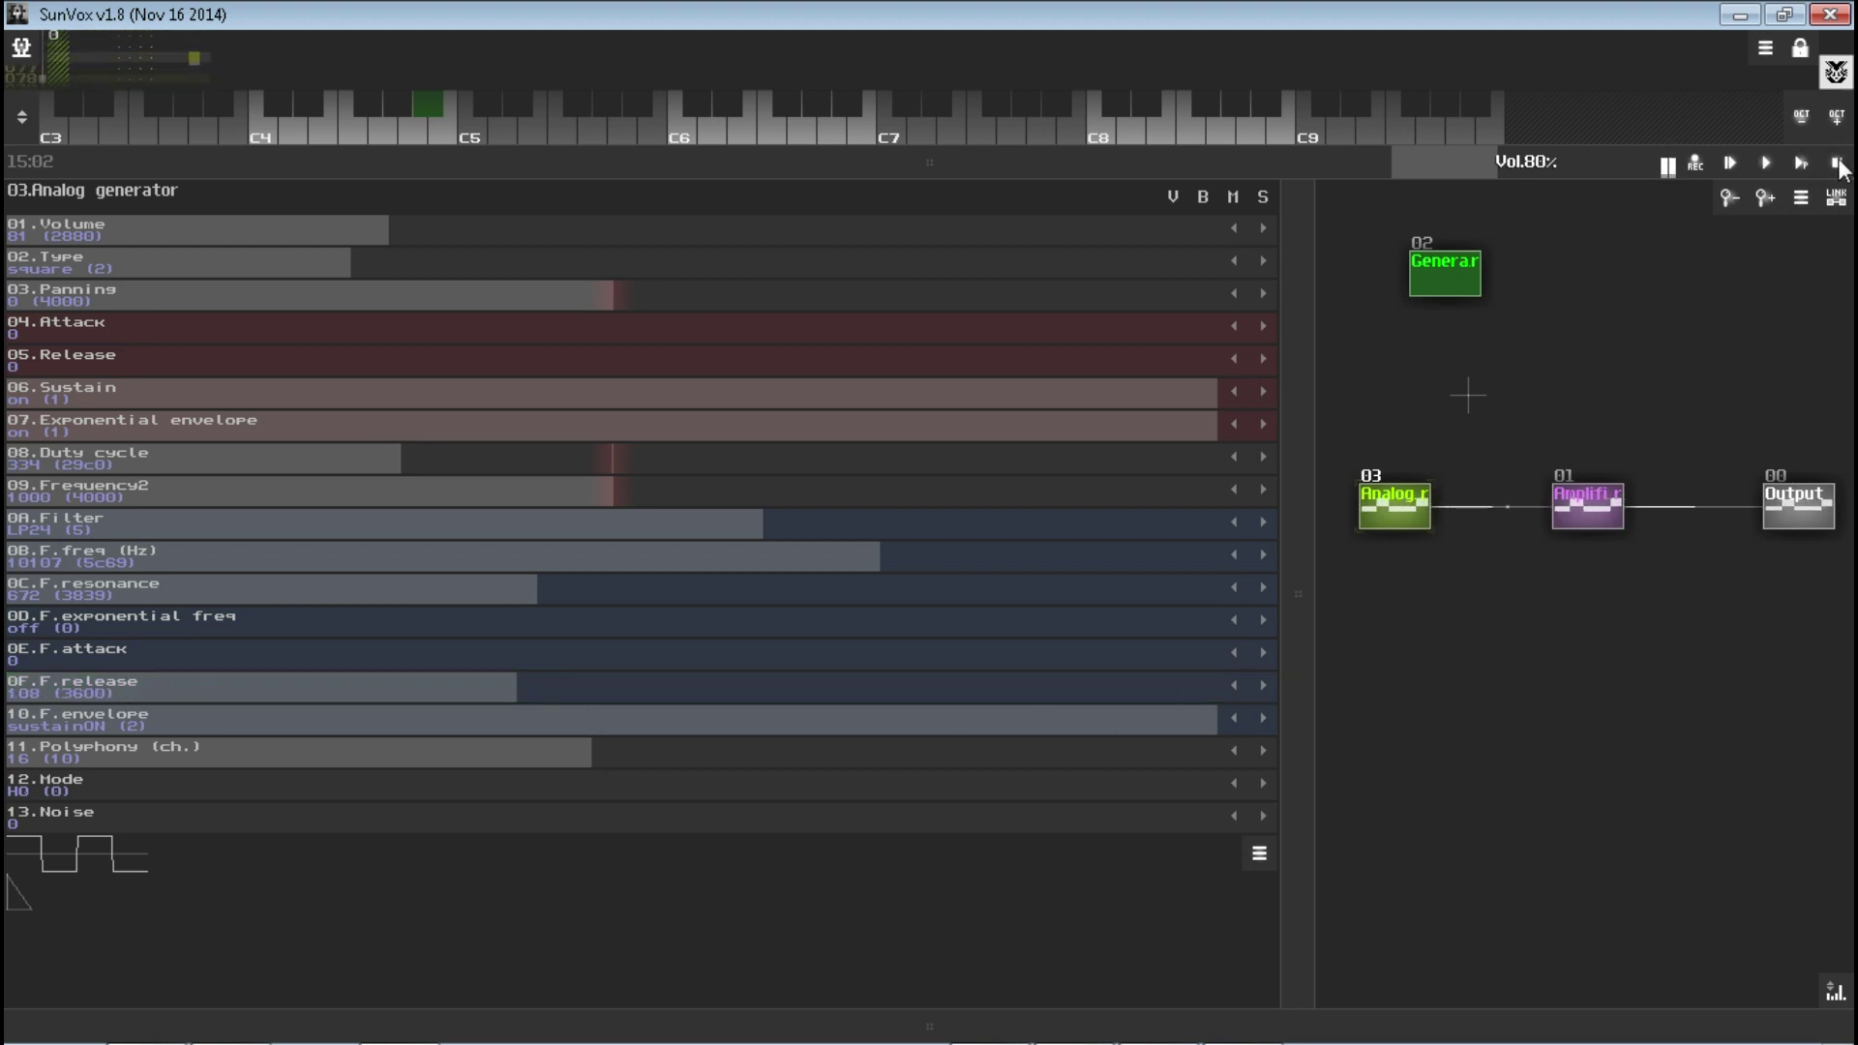
drag(310, 725, 125, 740)
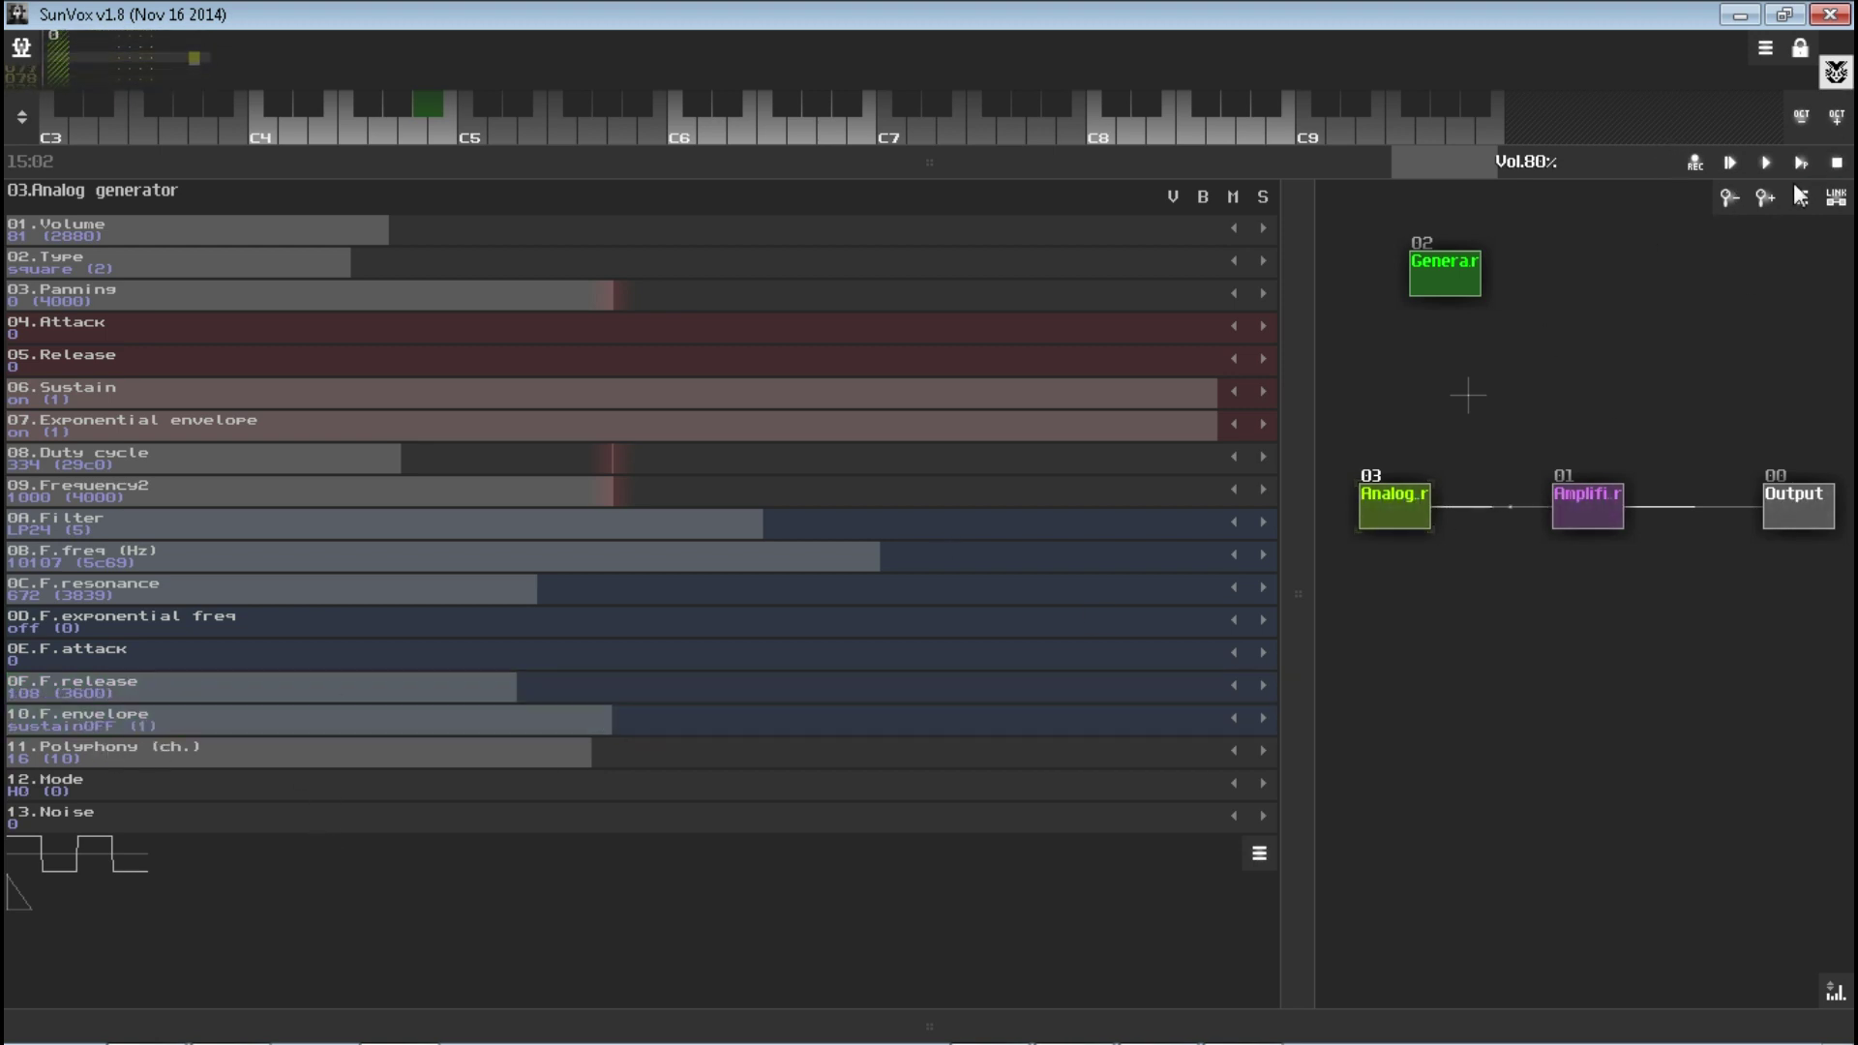
drag(556, 699, 1031, 691)
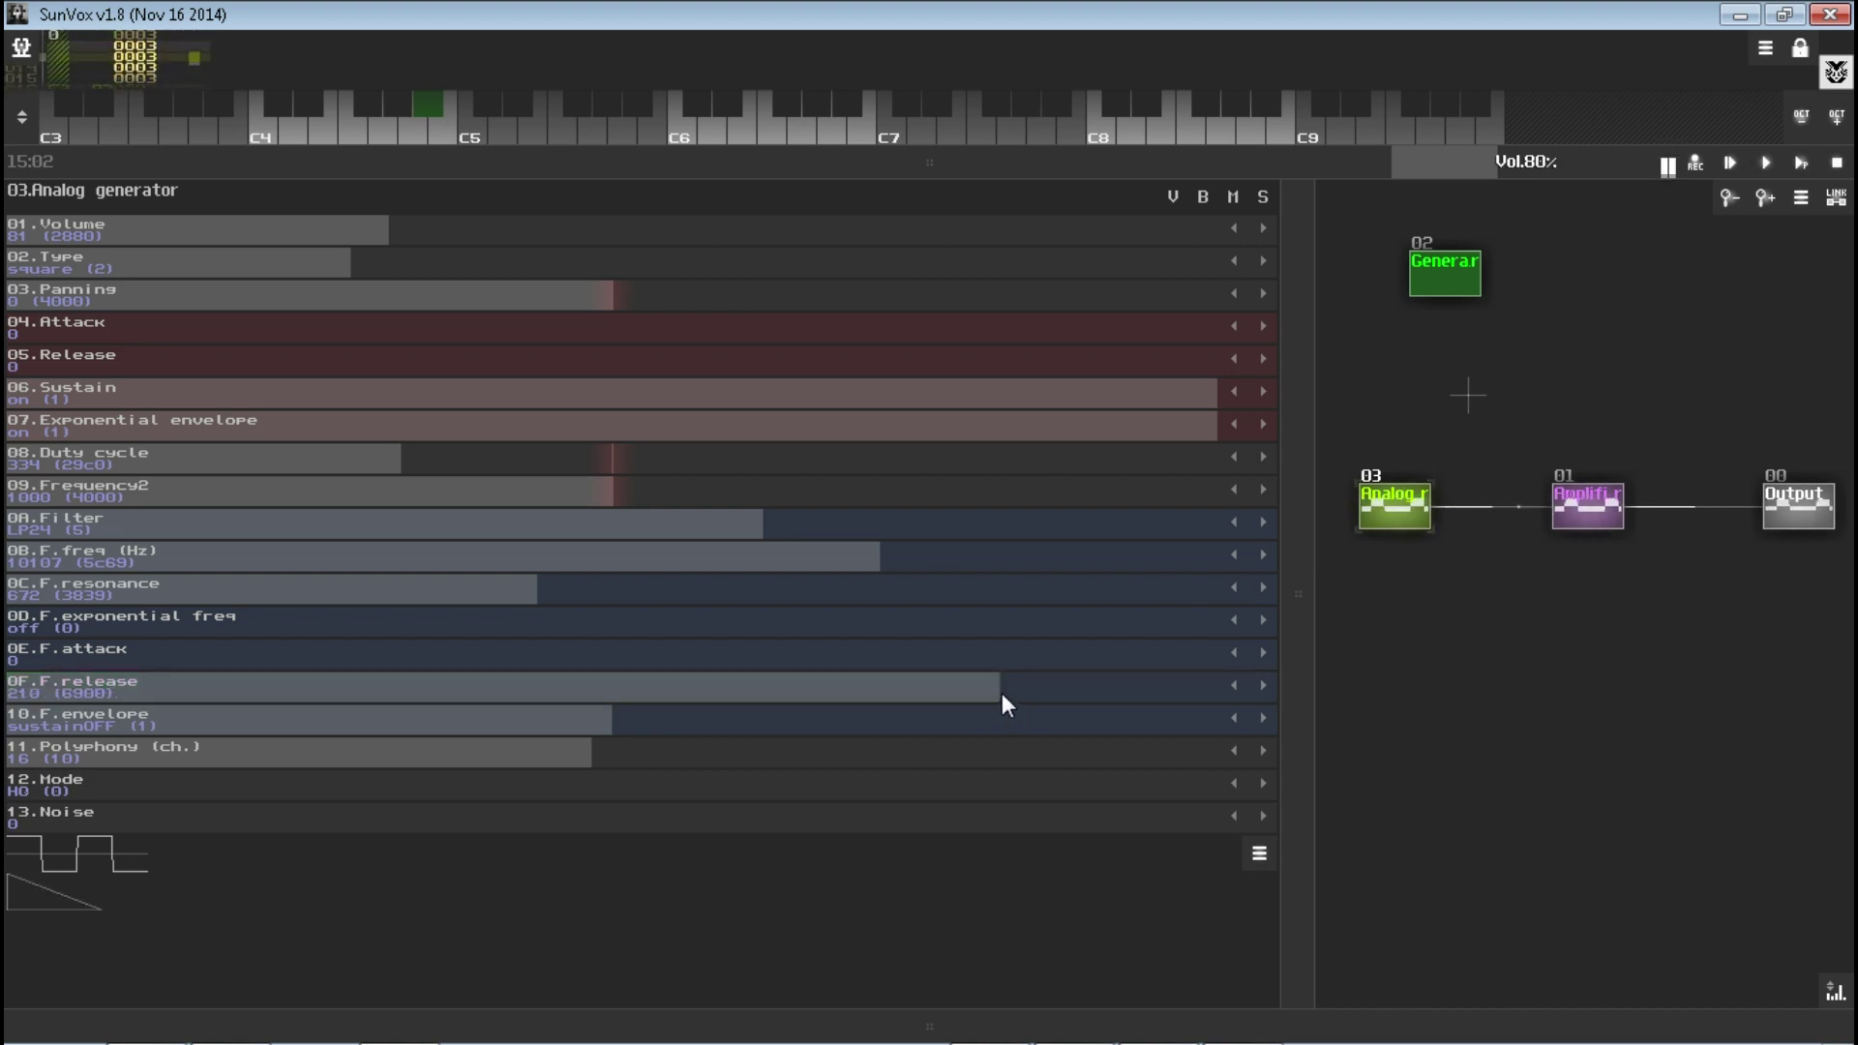
drag(745, 686, 871, 691)
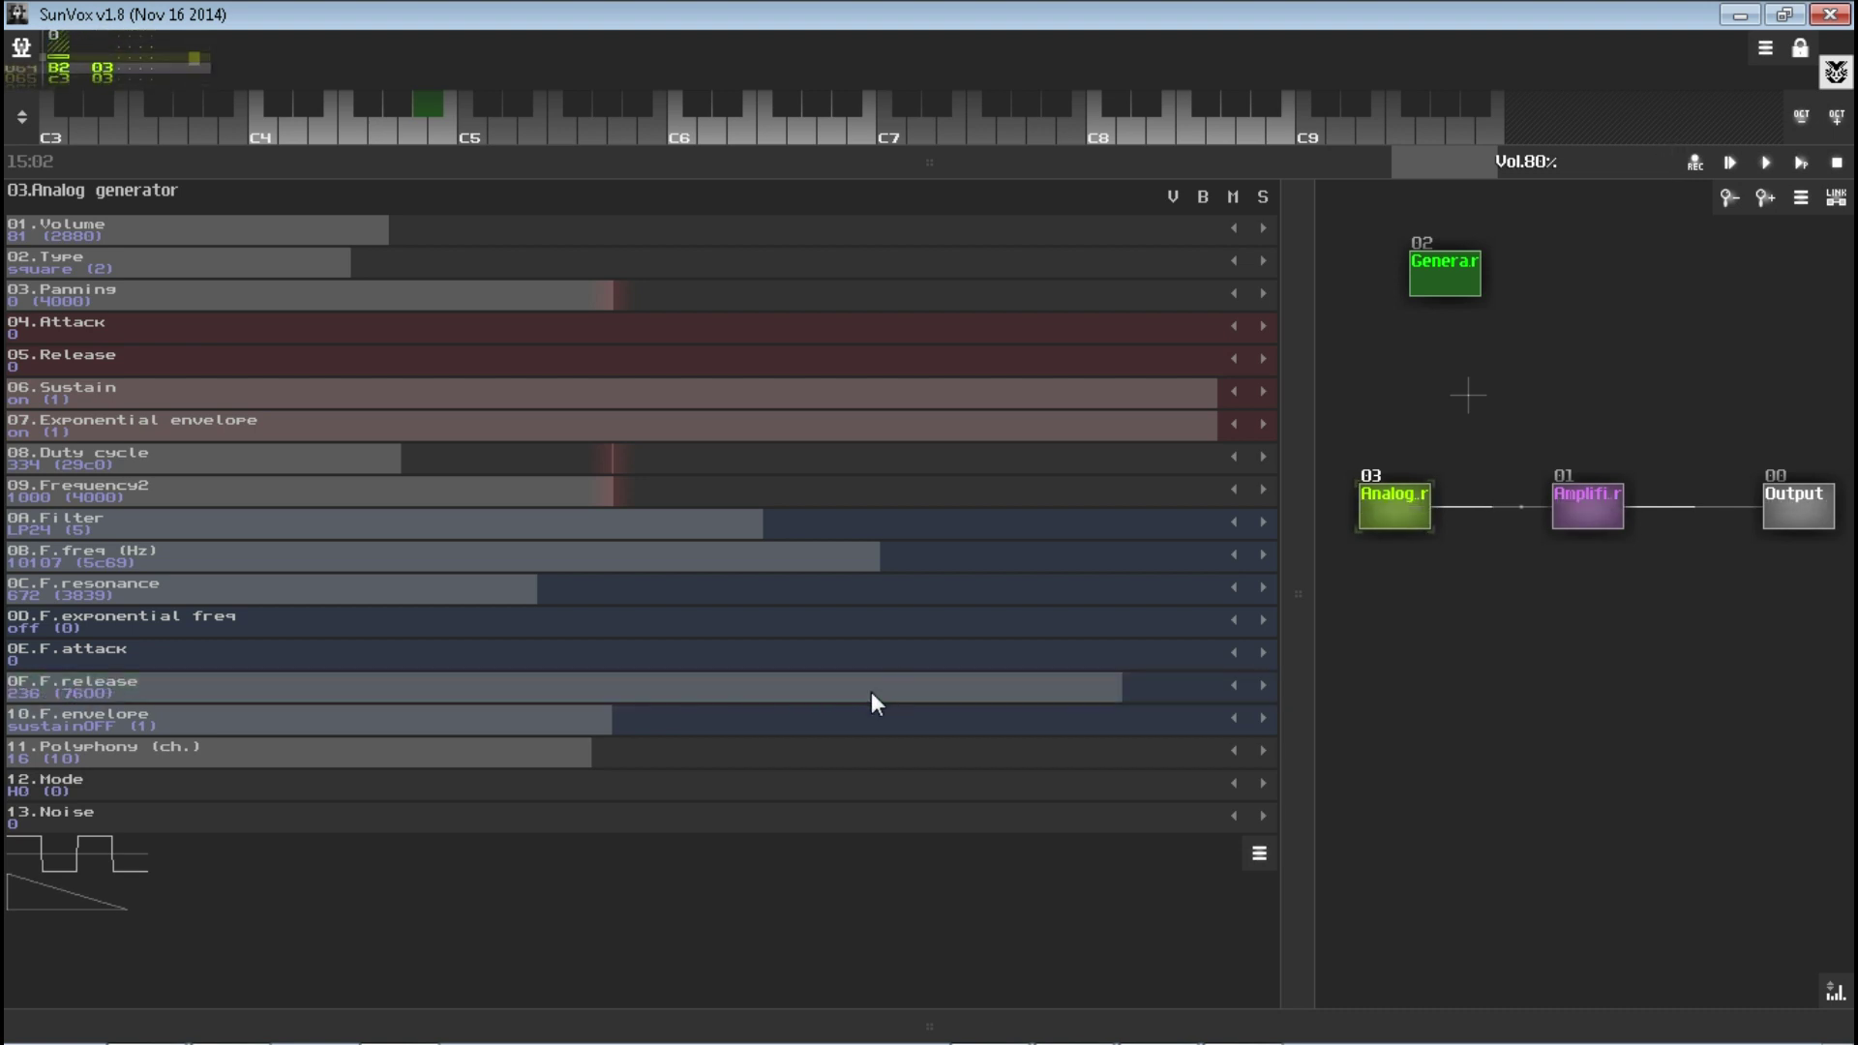
drag(1043, 678, 946, 689)
- Compare 0D.F.exponential freq on and off during playback, stop, and leave it at 0 (off)
click(1259, 617)
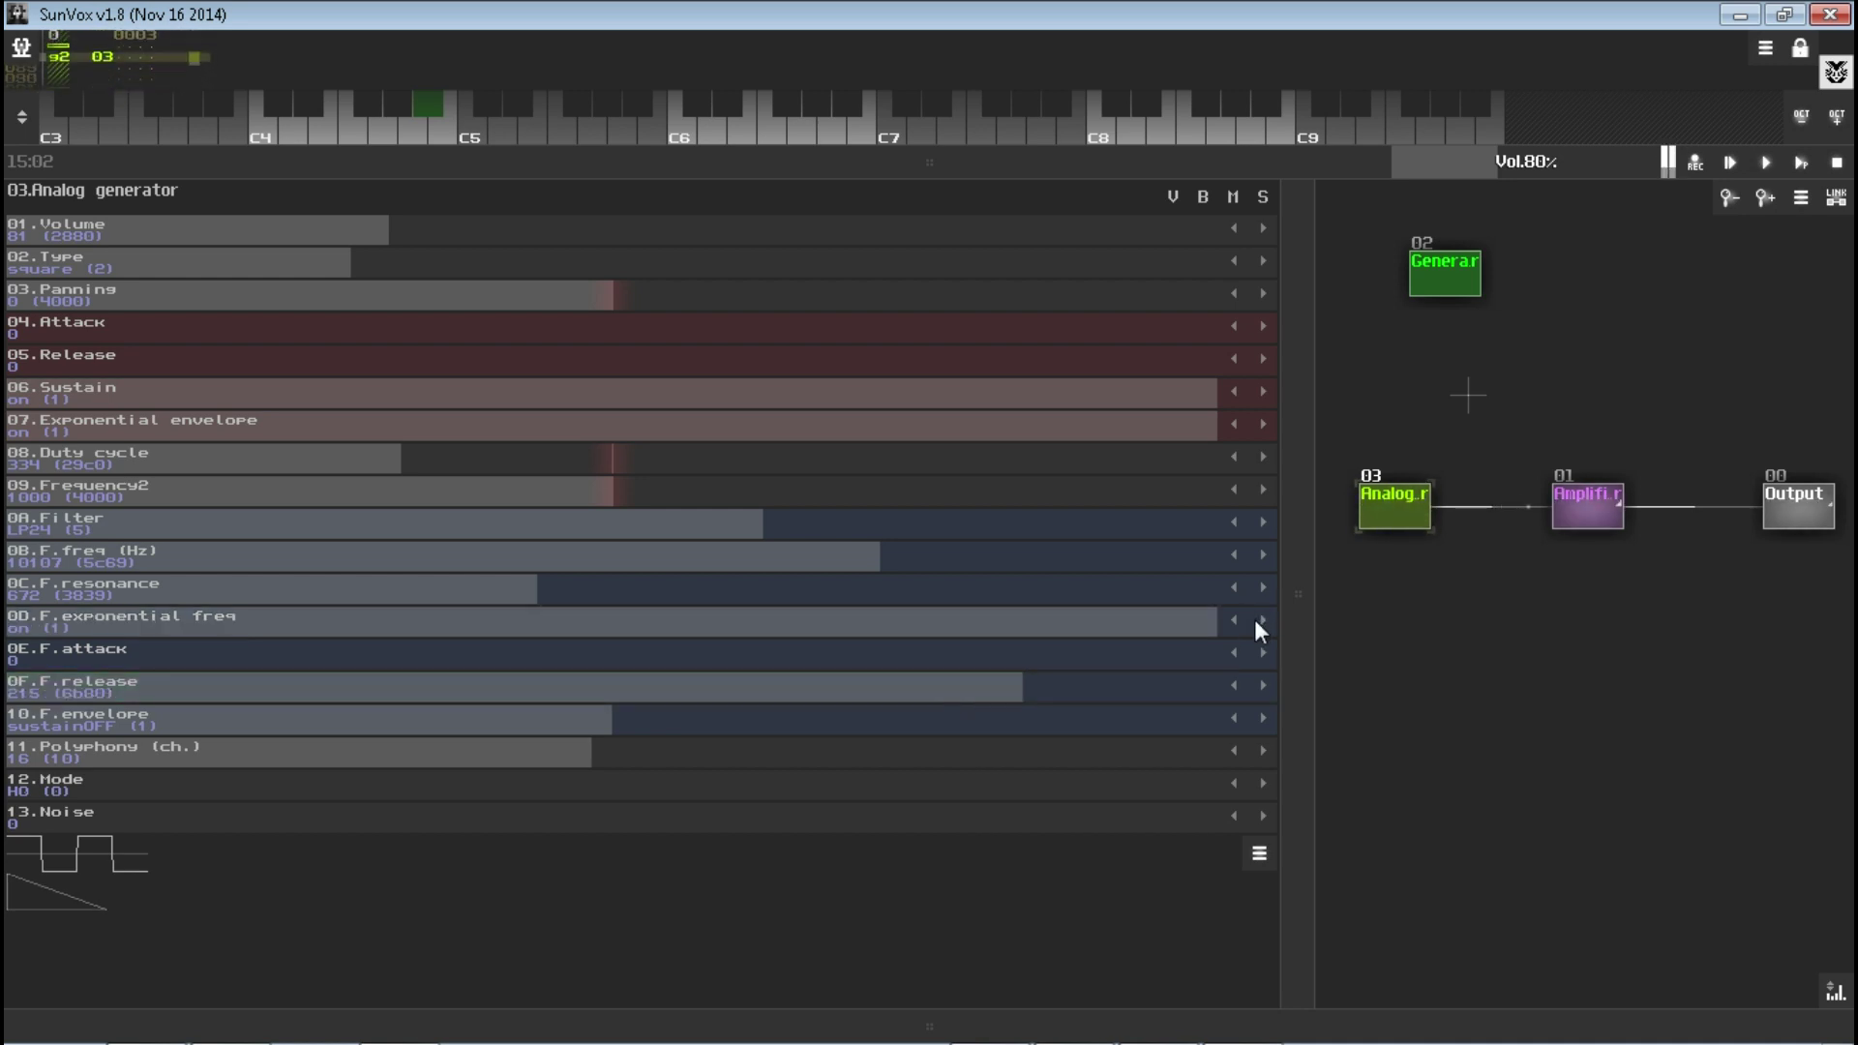
click(1234, 620)
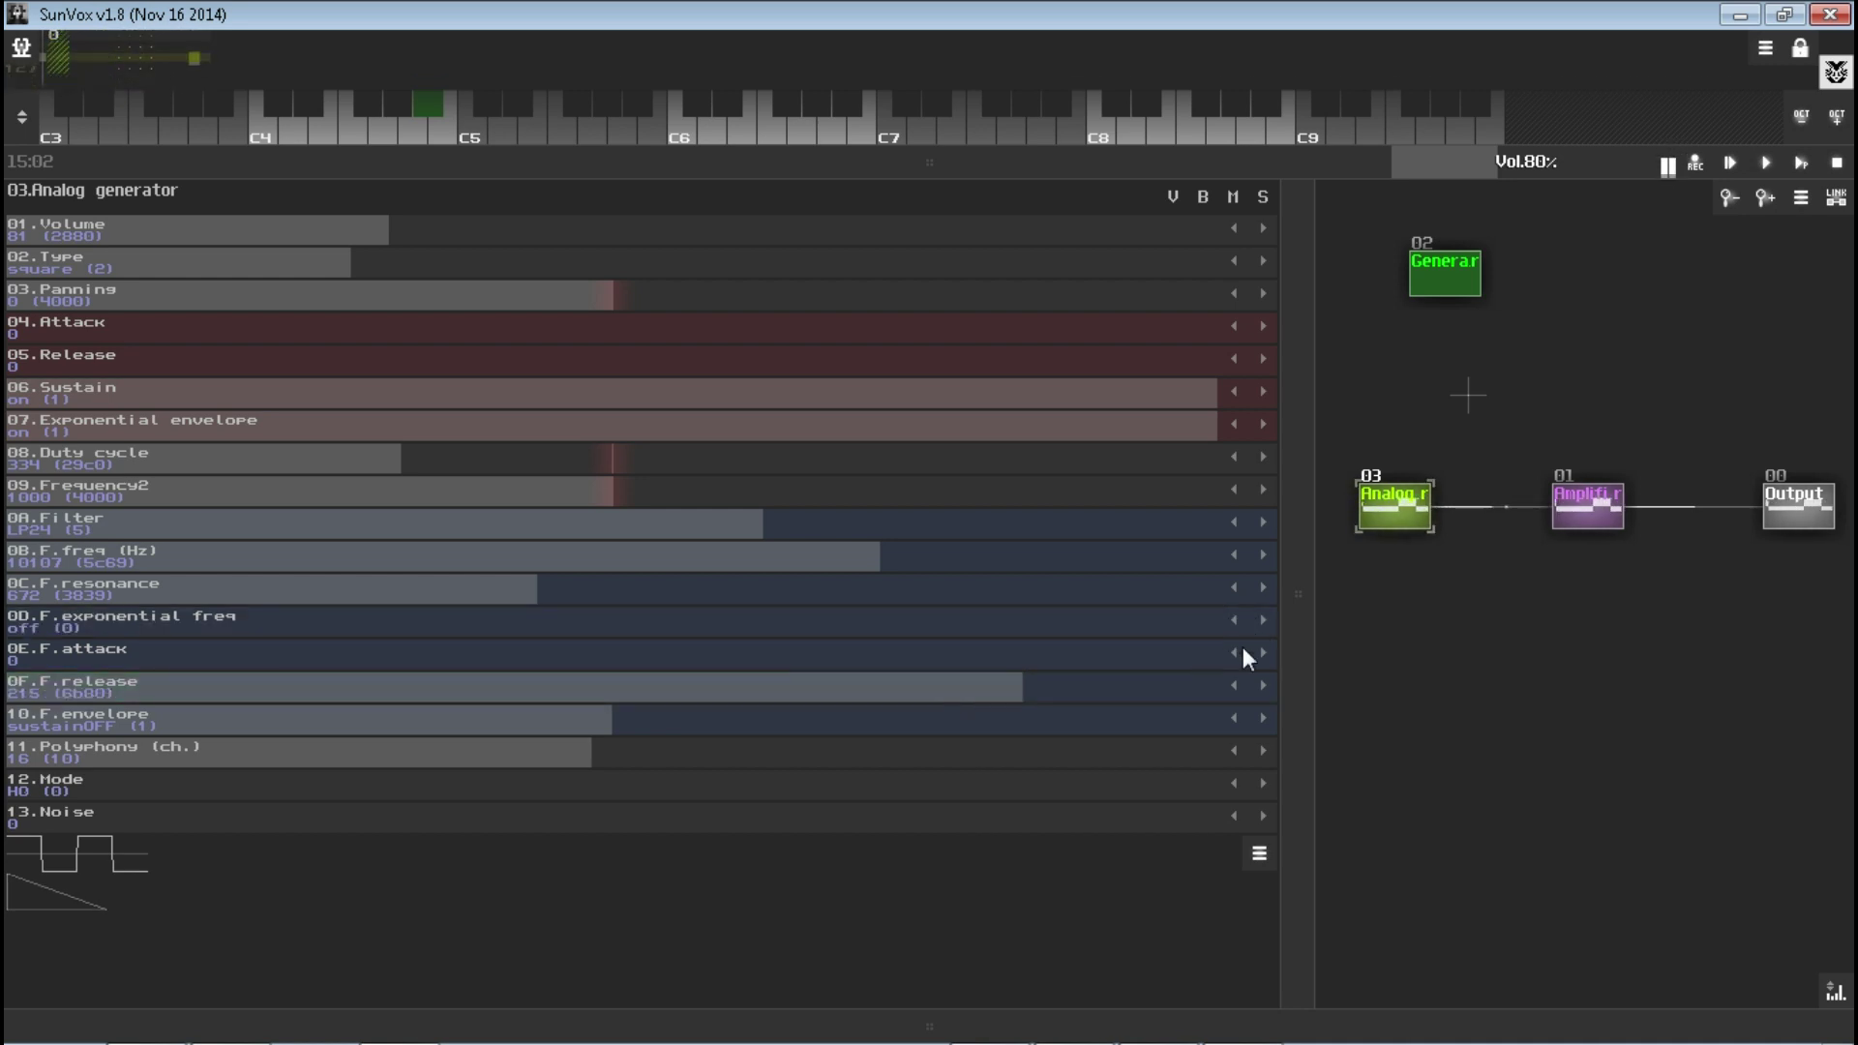
click(1837, 165)
click(104, 627)
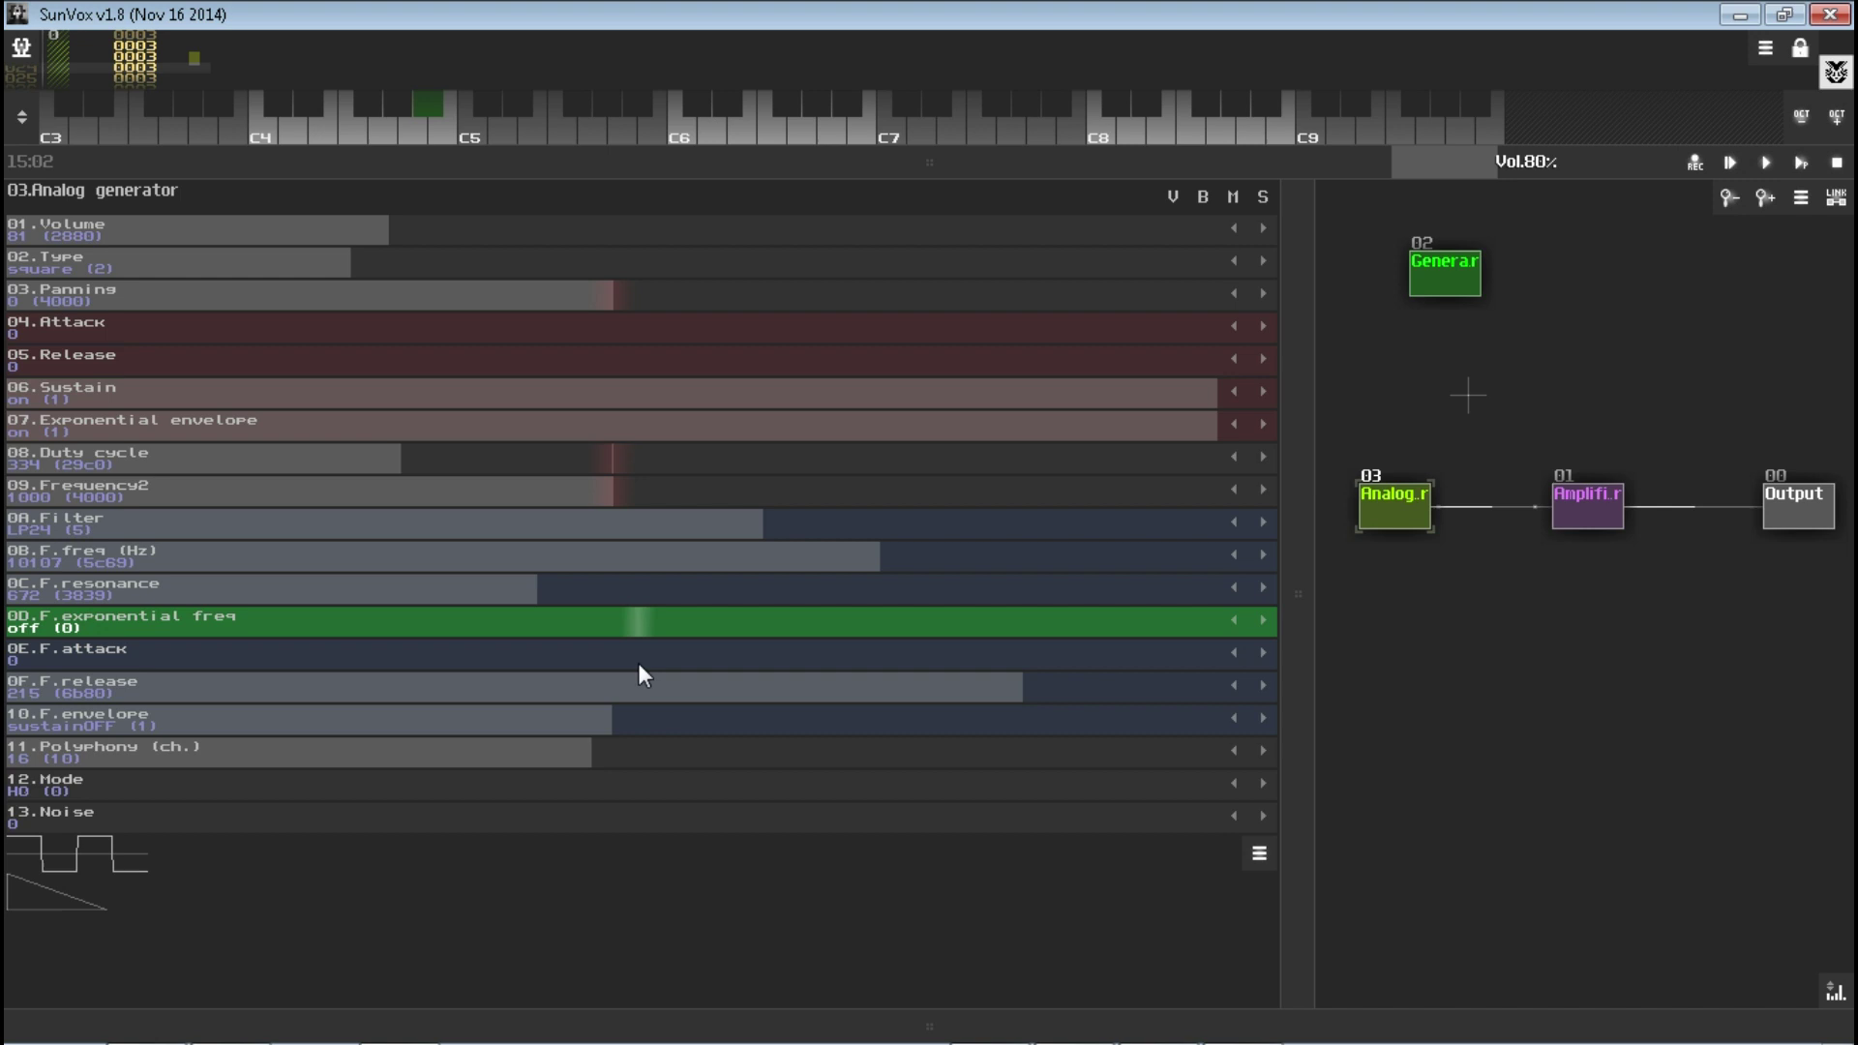
click(1031, 629)
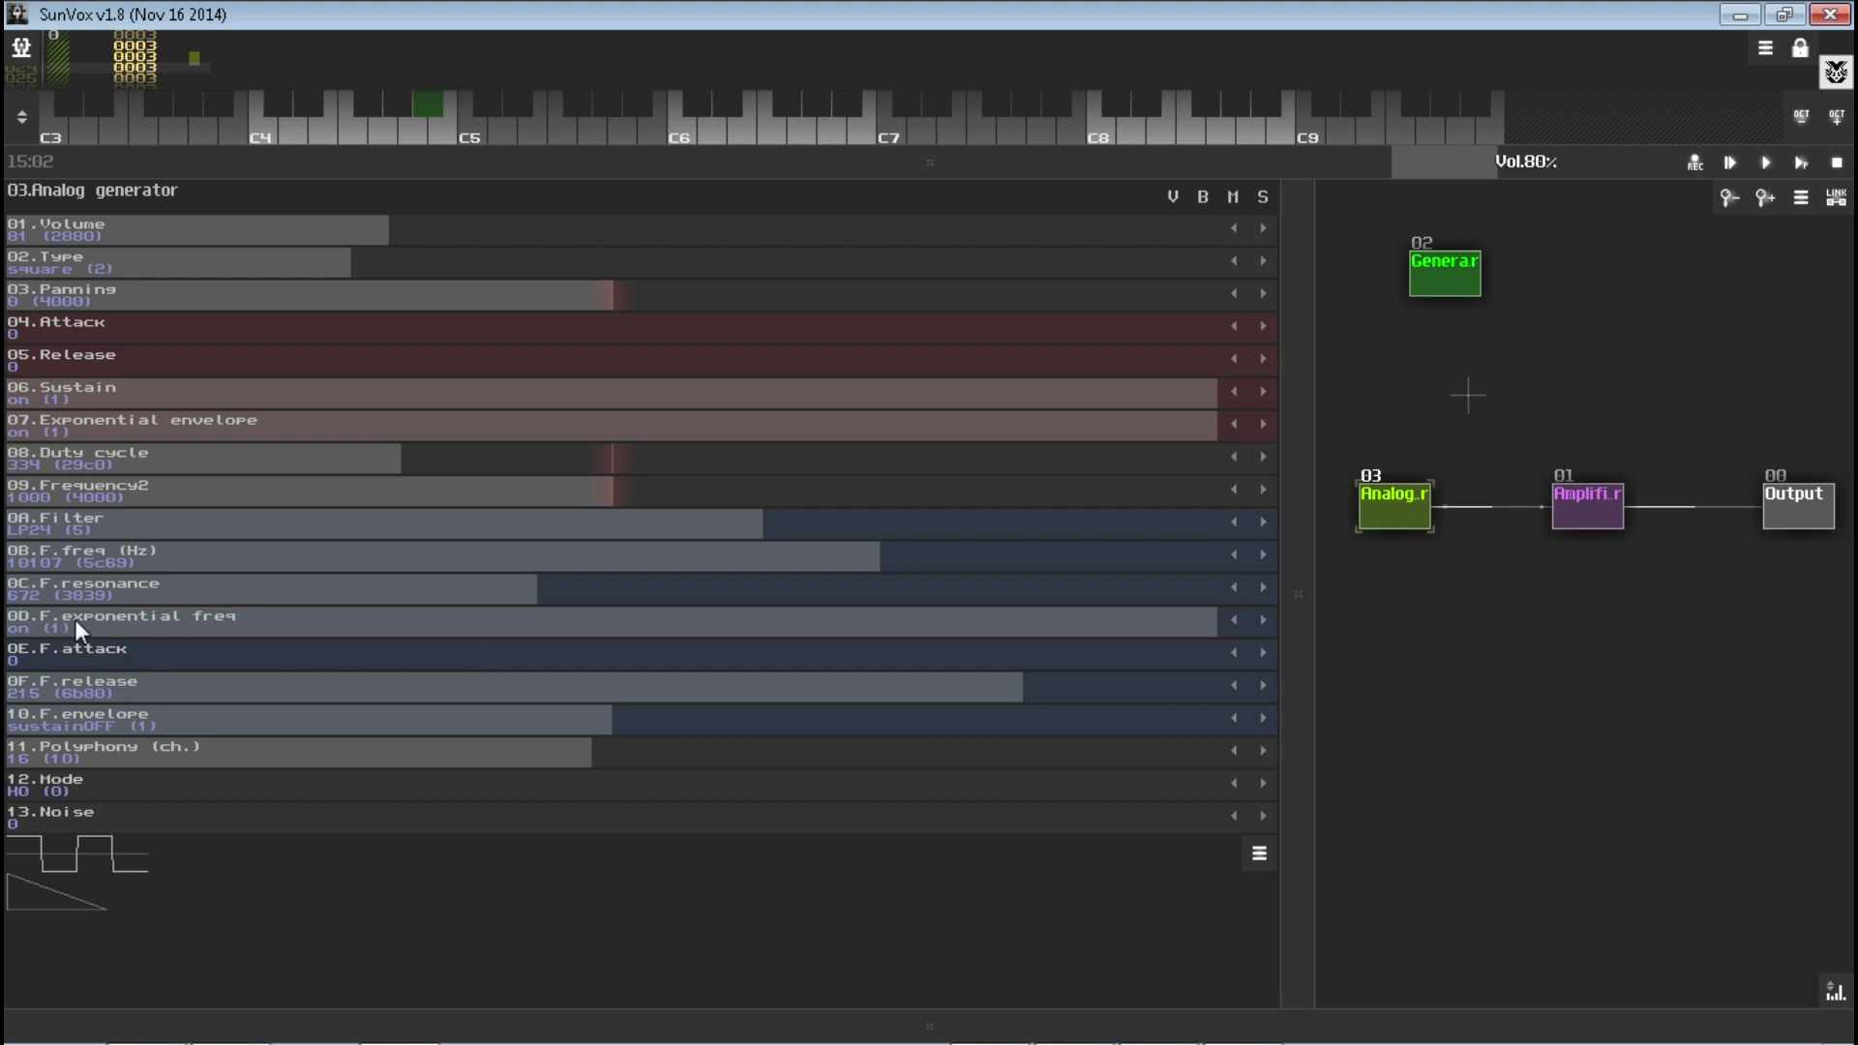
drag(716, 604, 248, 619)
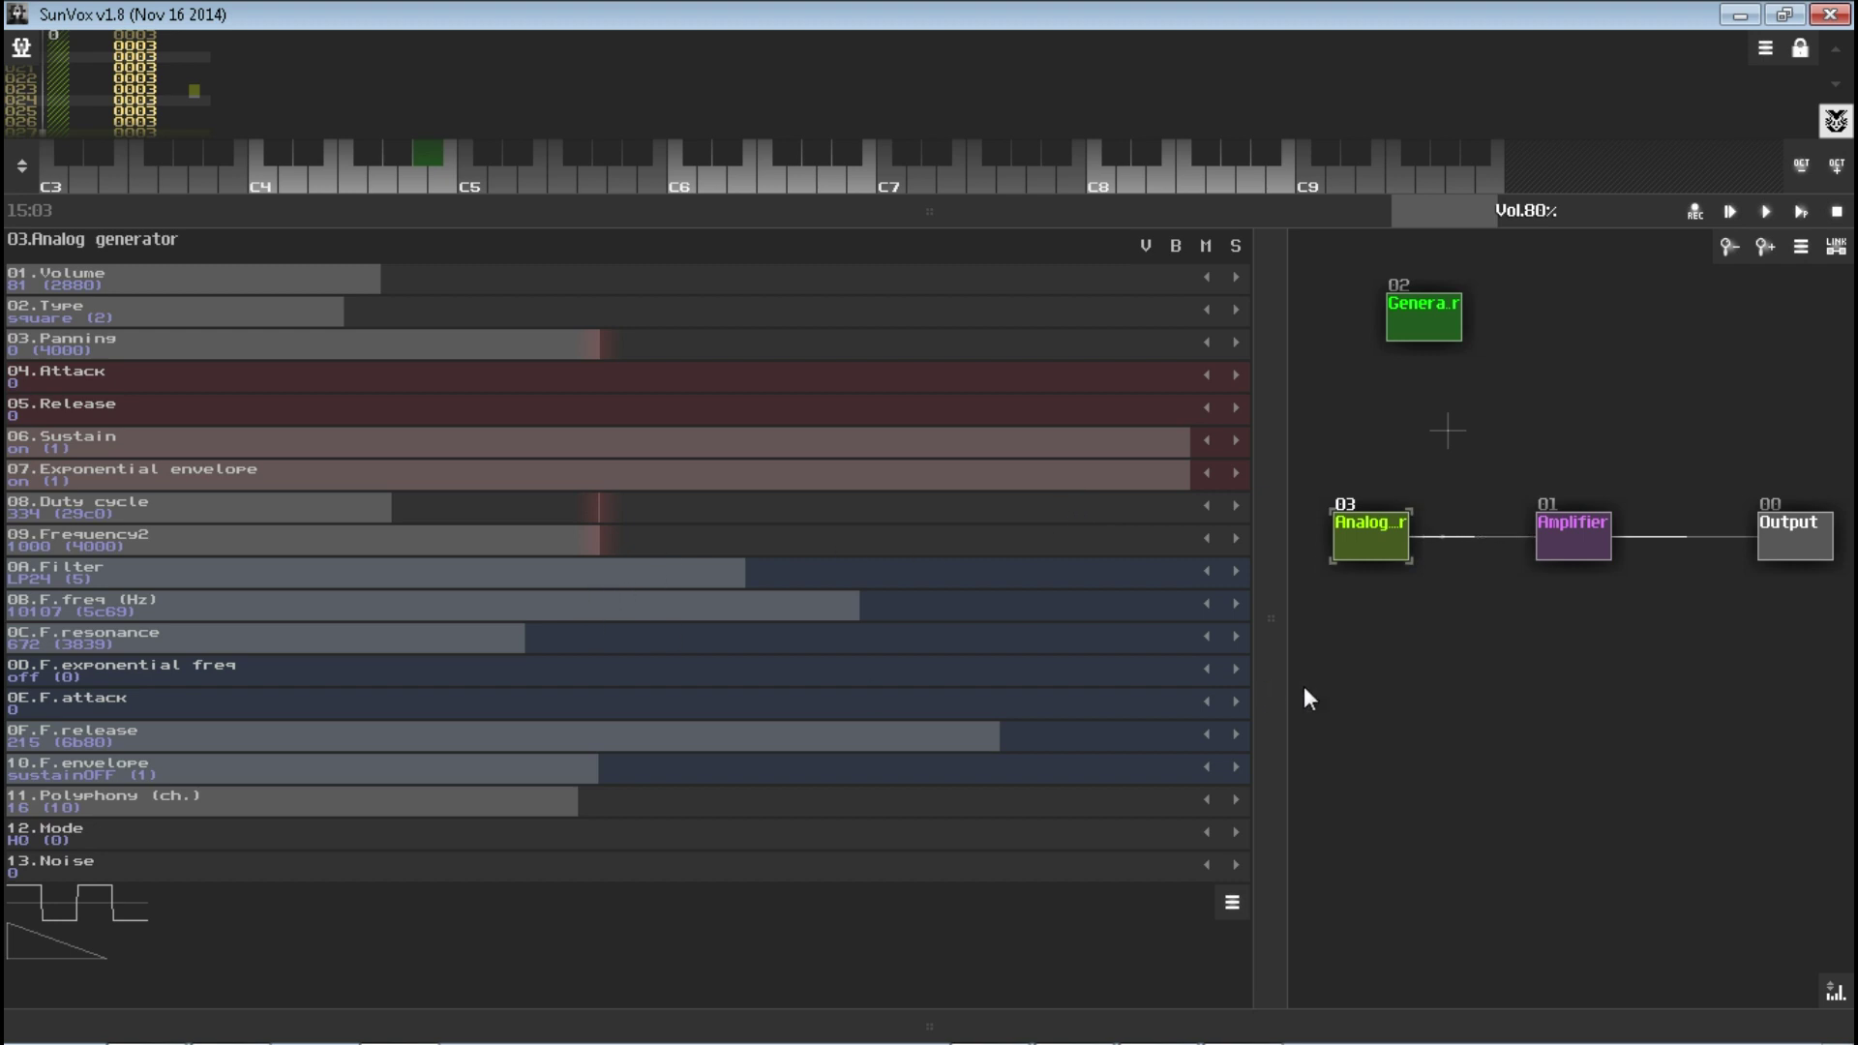
- Turn exponential frequency on, lower the cutoff to 9172 Hz, play, and set the filter envelope off
click(605, 670)
drag(264, 593, 103, 614)
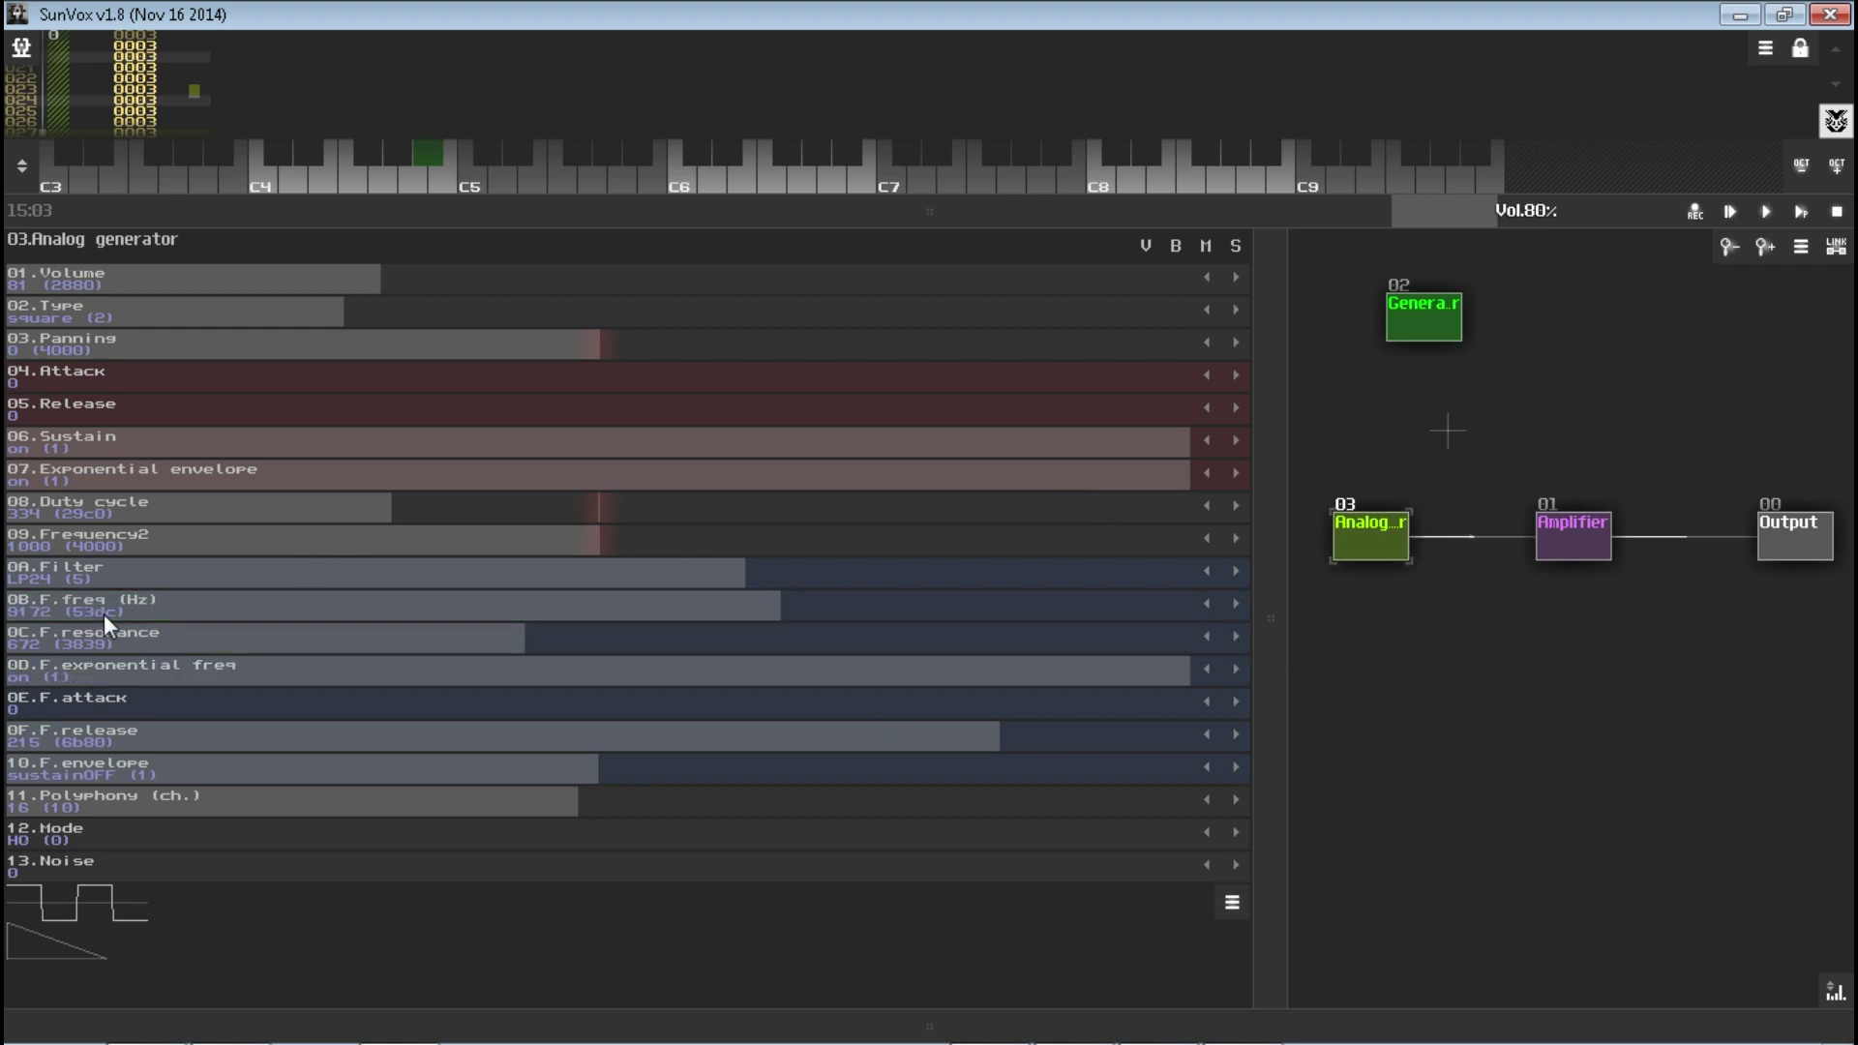
click(1797, 212)
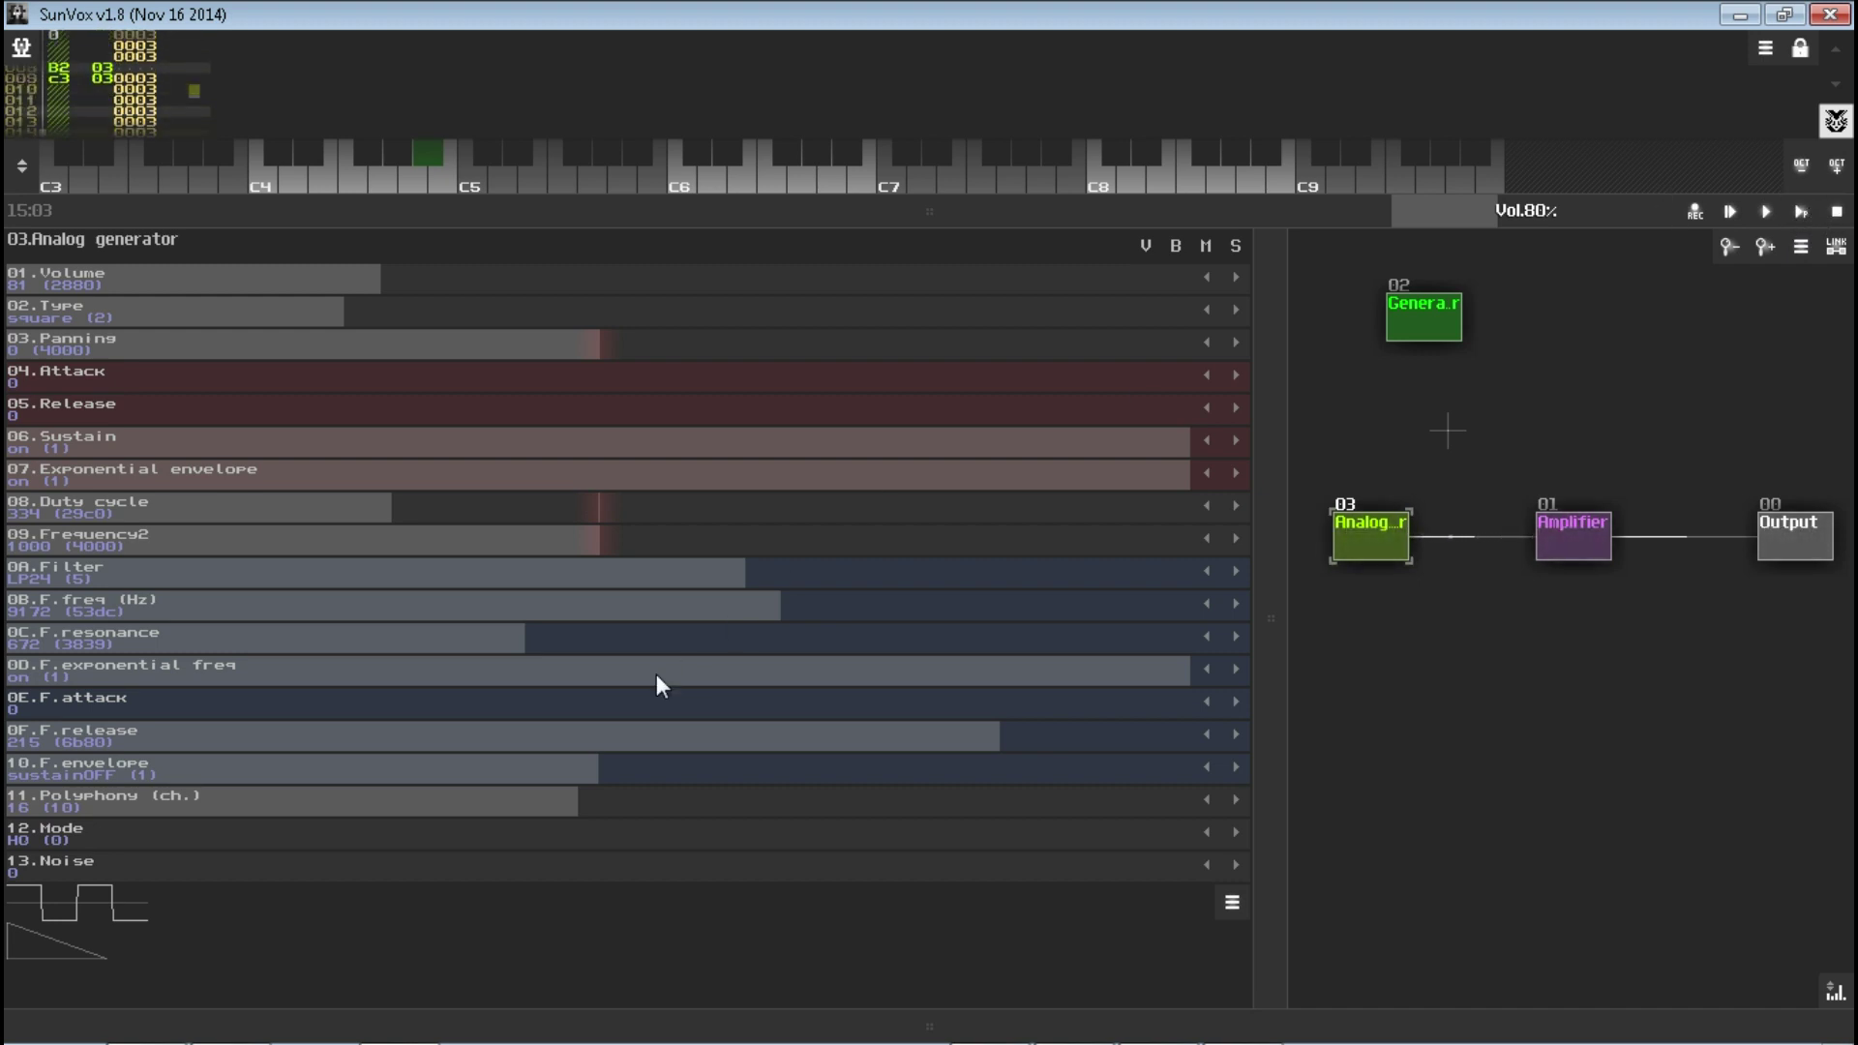
drag(680, 776, 378, 769)
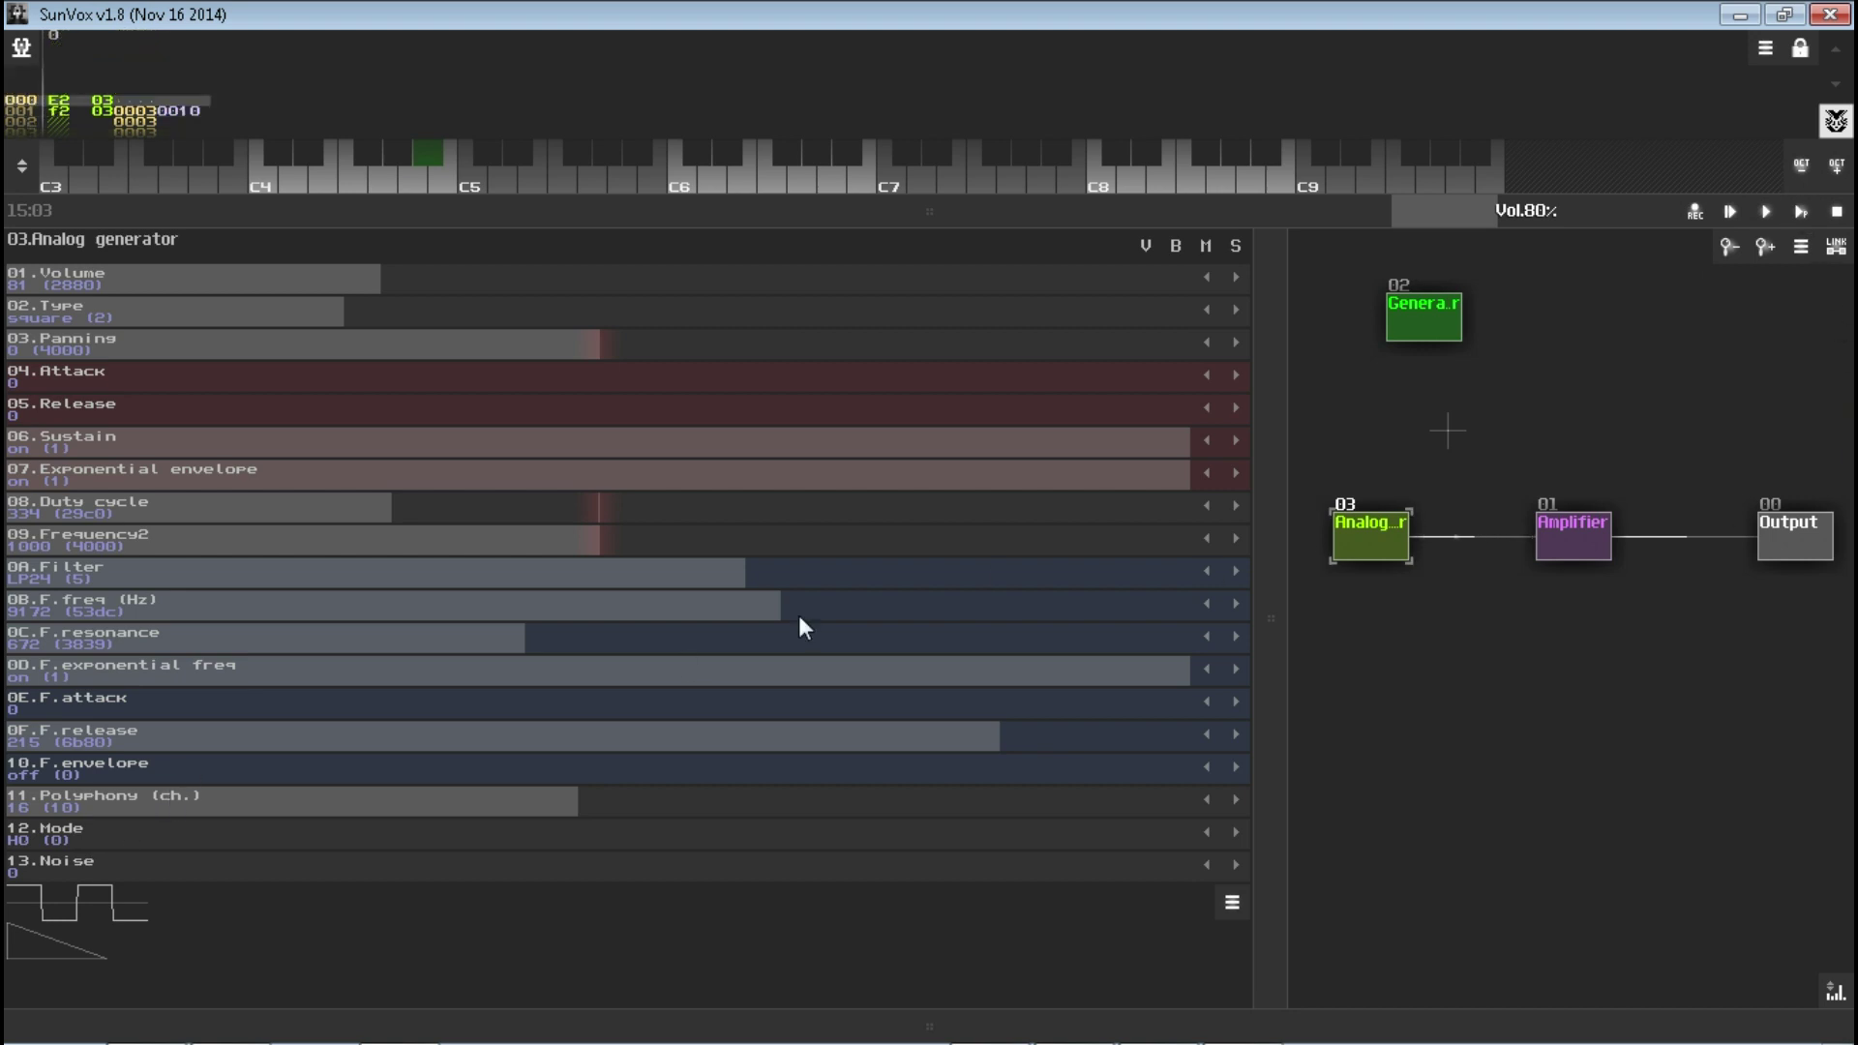
- Sweep the cutoff down to 7124 Hz comparing exponential frequency, leave it on, and stop
drag(716, 607, 1113, 687)
click(1205, 667)
drag(968, 608, 608, 696)
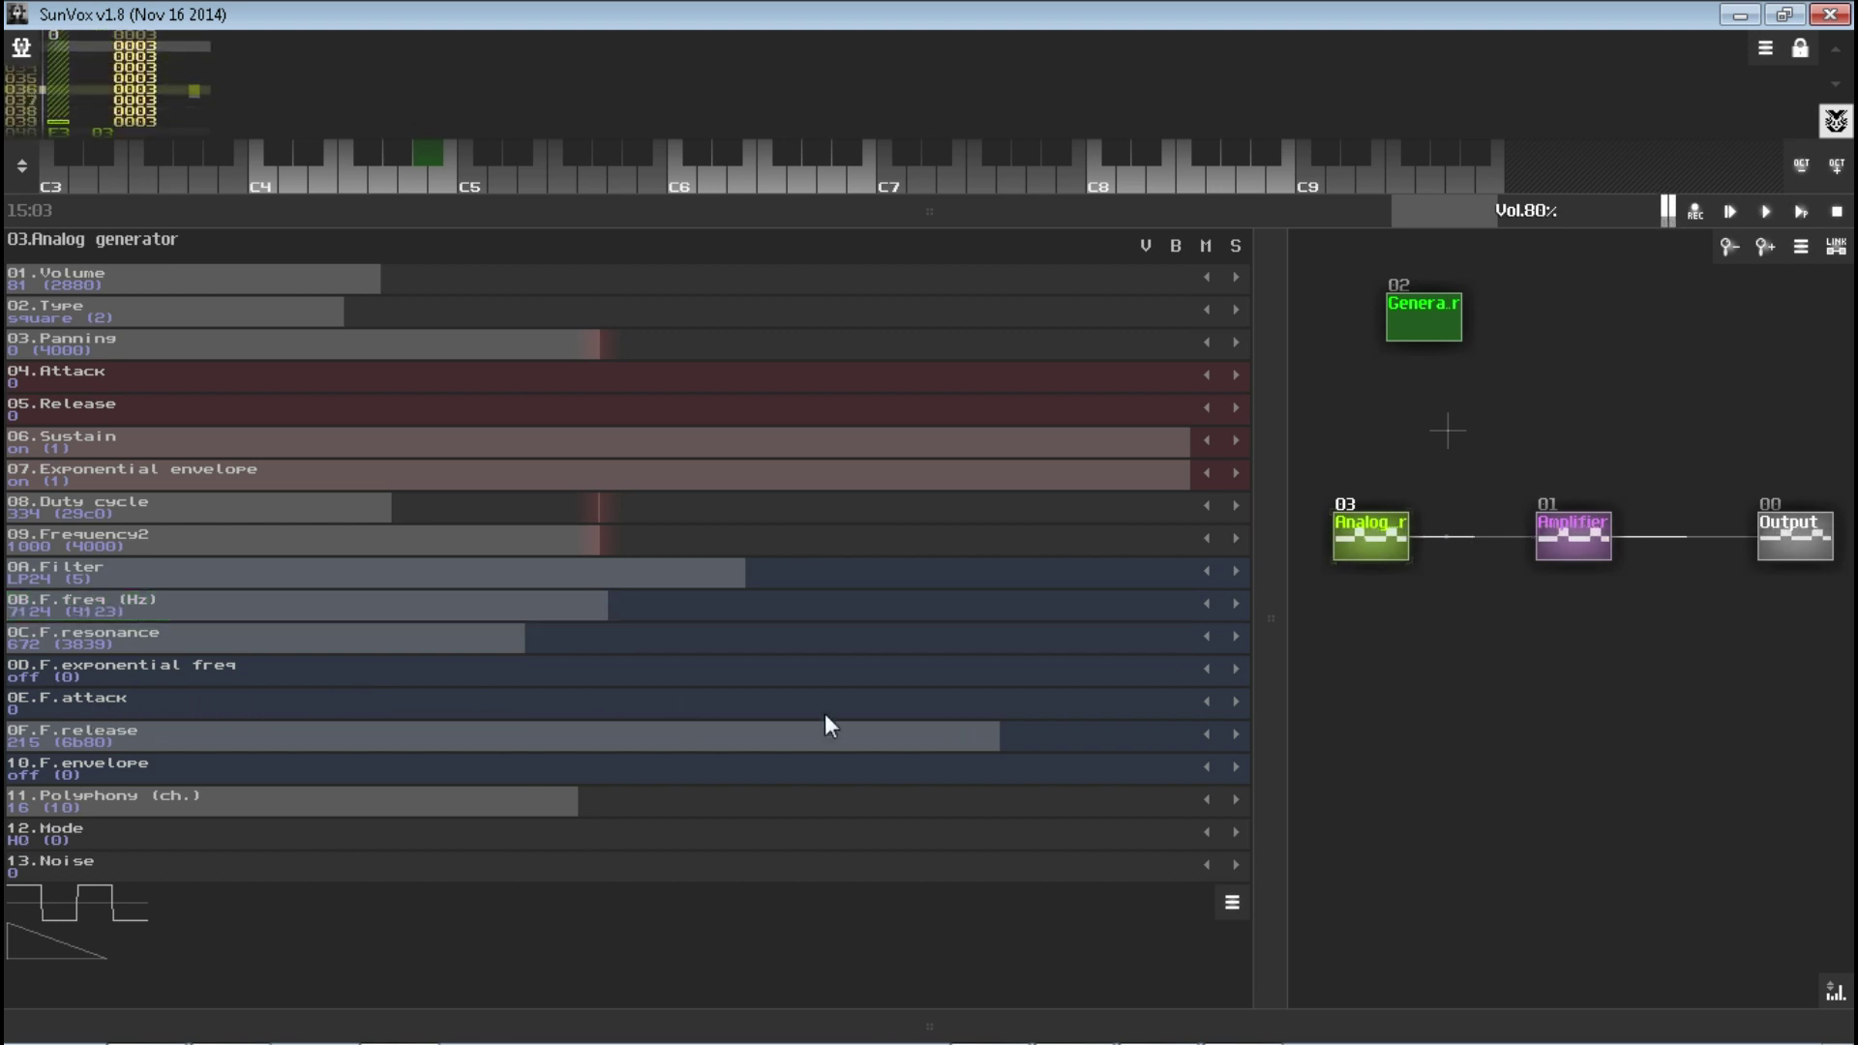
click(1232, 682)
click(1212, 678)
click(1231, 679)
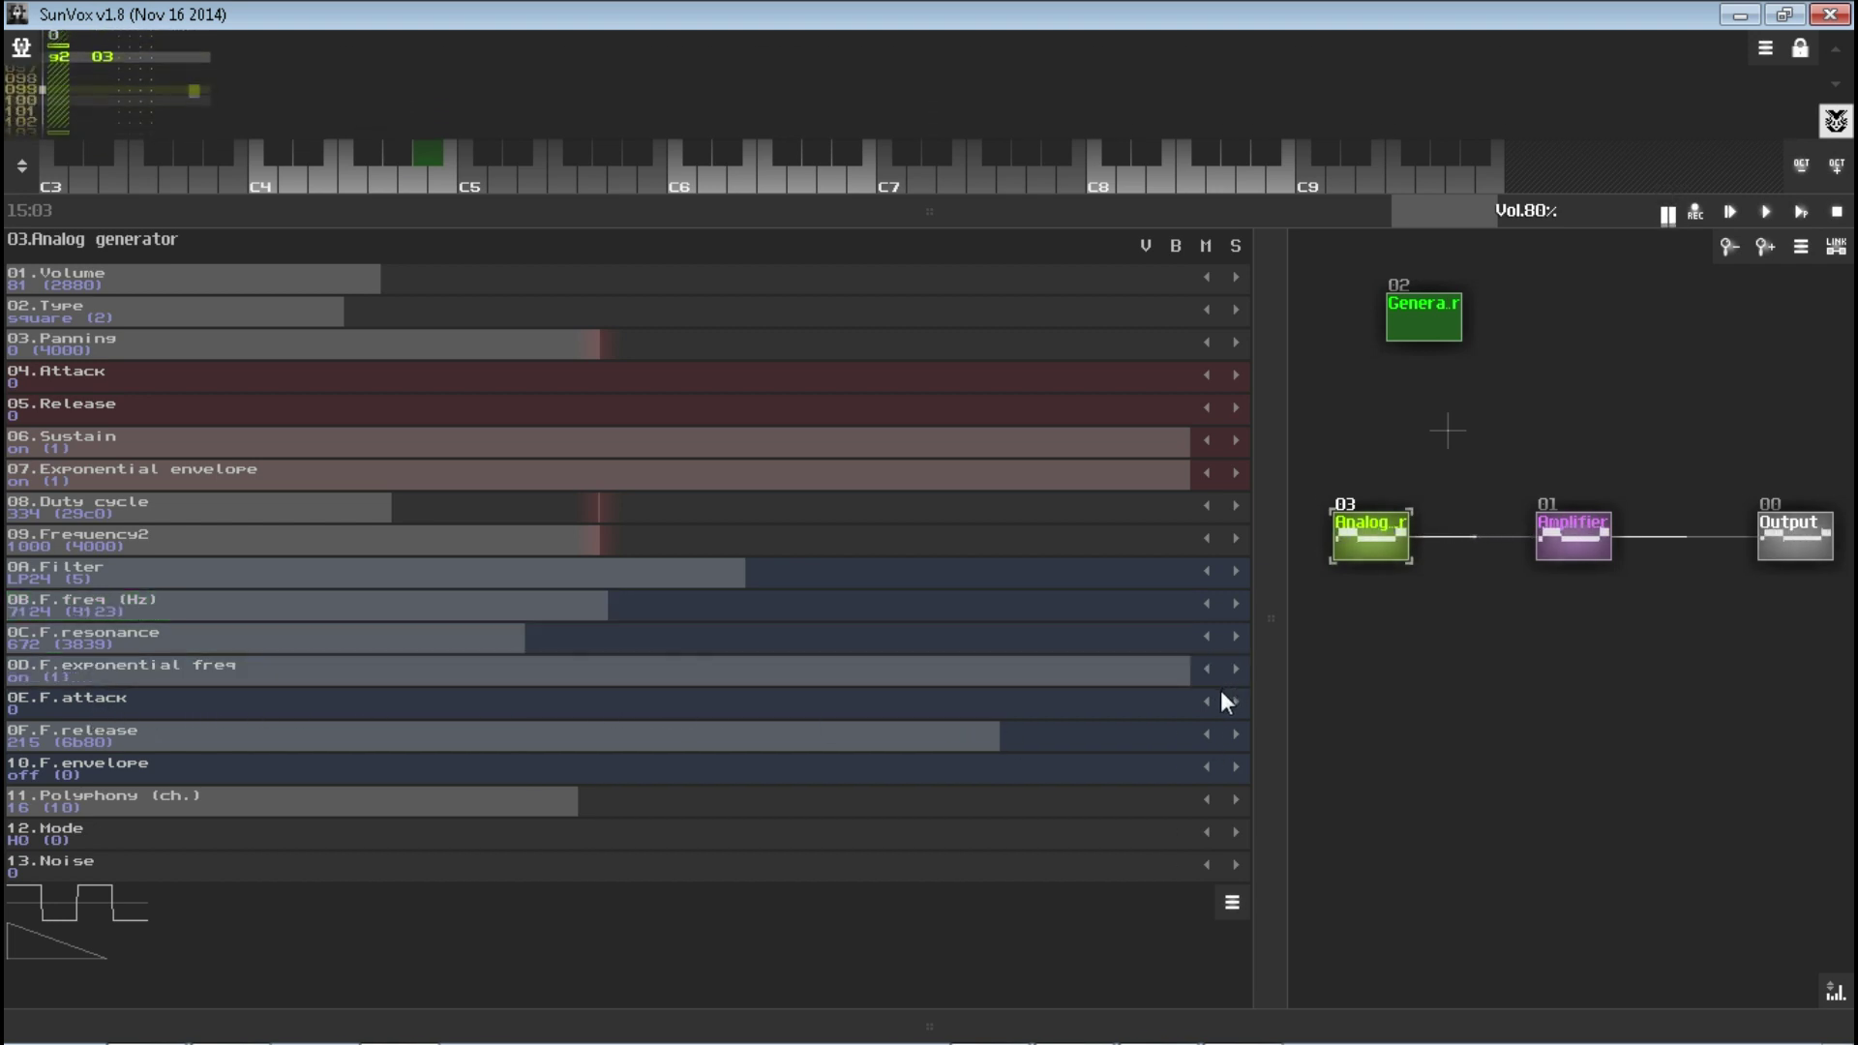
click(1836, 211)
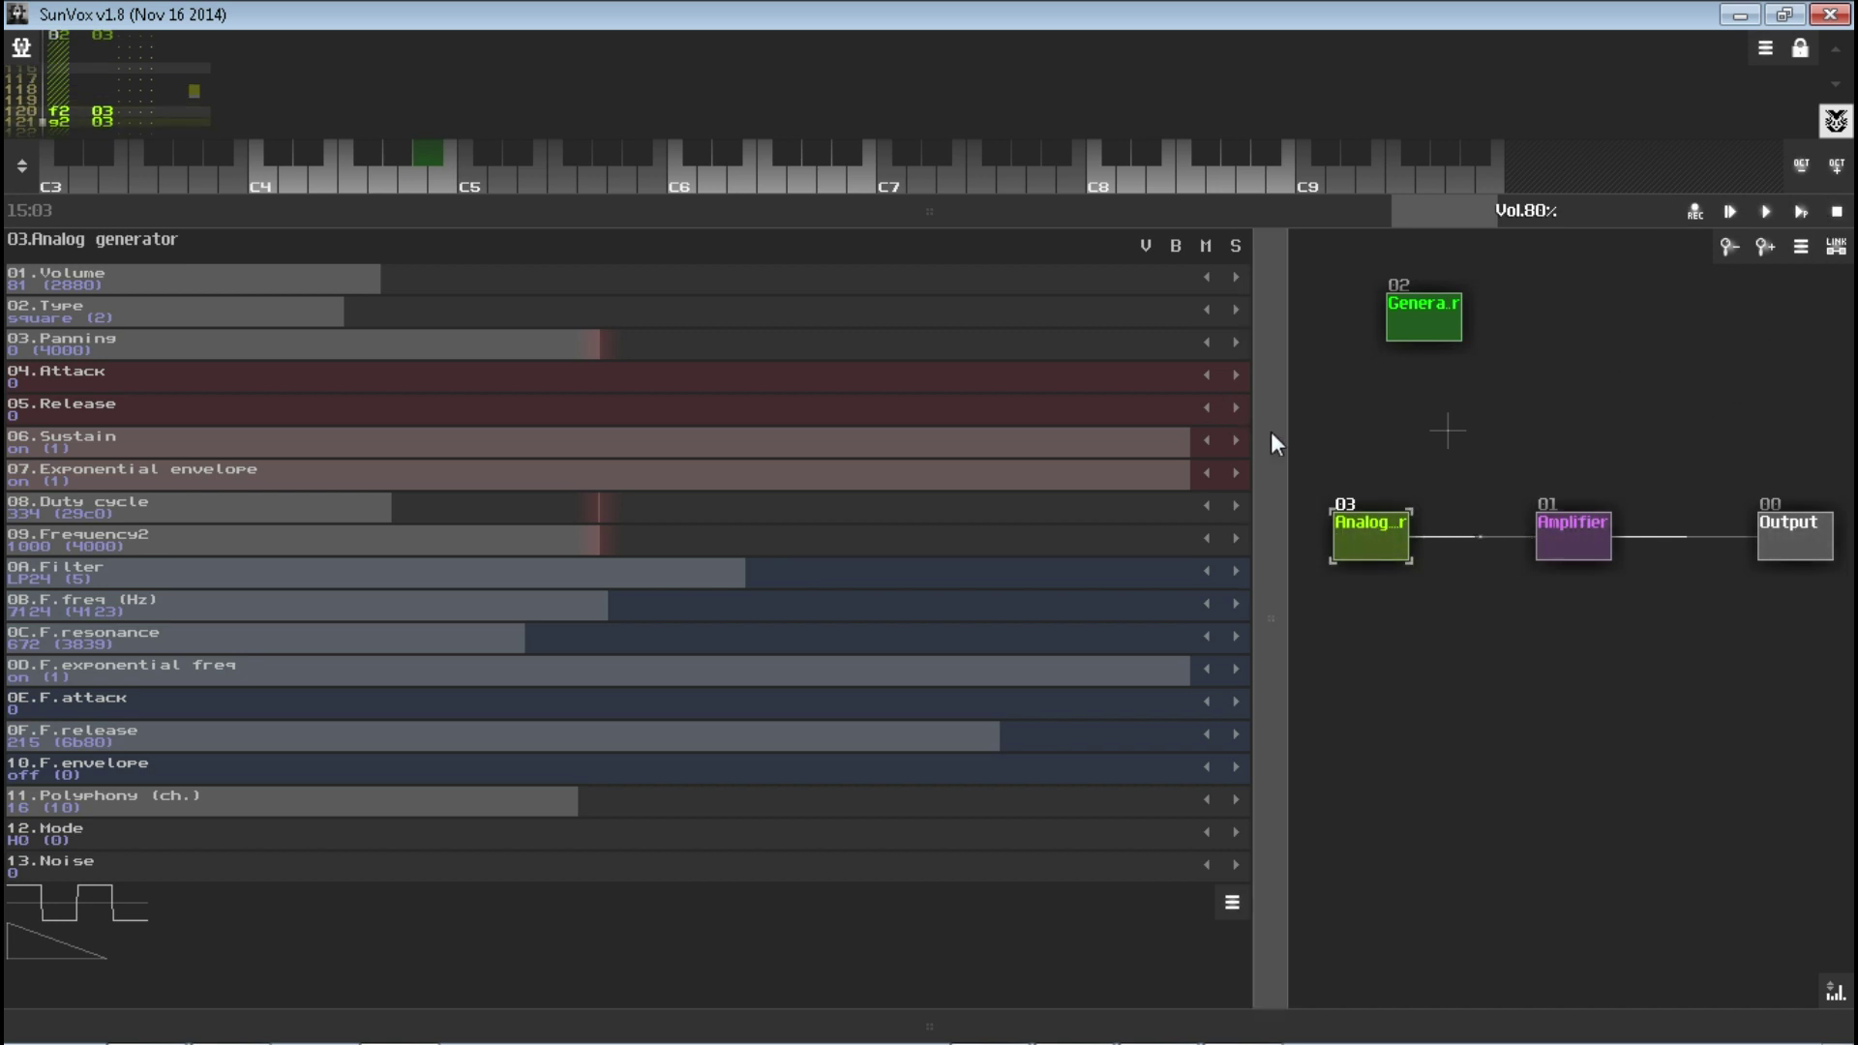
- Set the filter release to 0 and rearrange the pattern and controller panels
drag(1268, 431, 1088, 290)
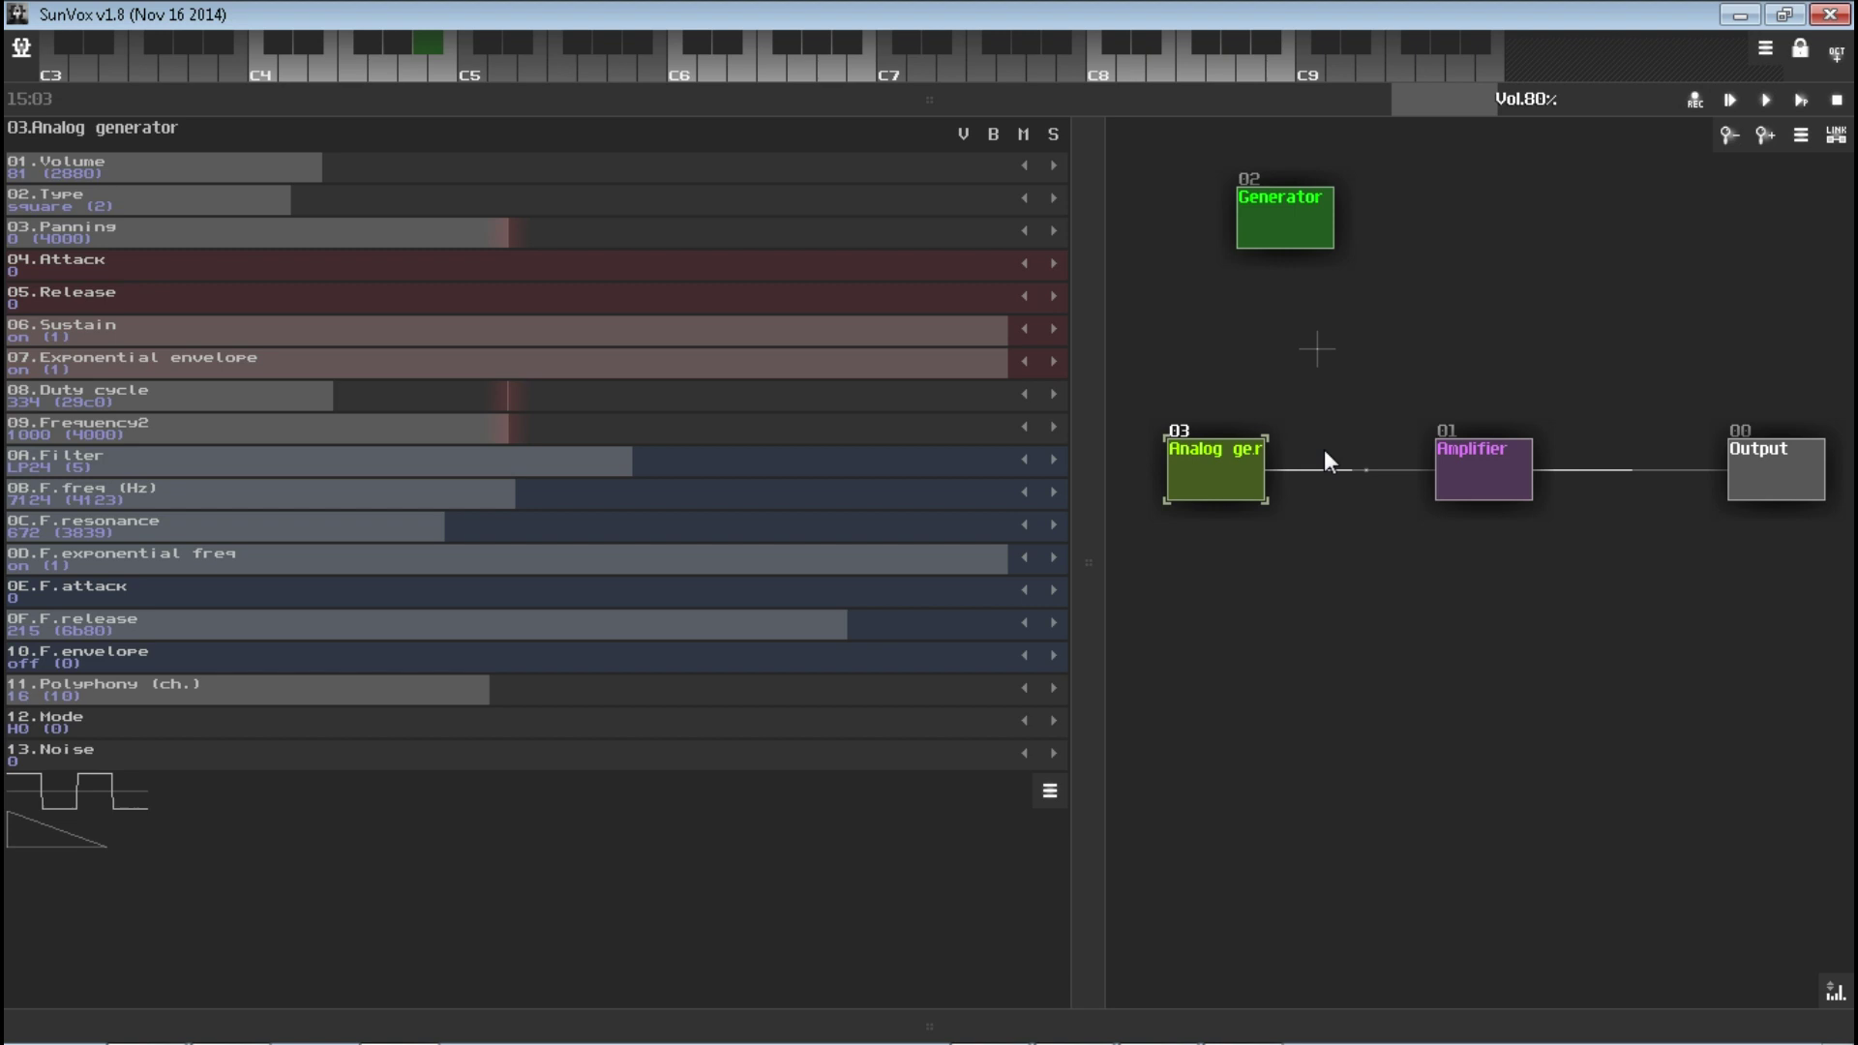
drag(823, 636, 8, 640)
drag(456, 100, 975, 561)
drag(1187, 570, 1090, 207)
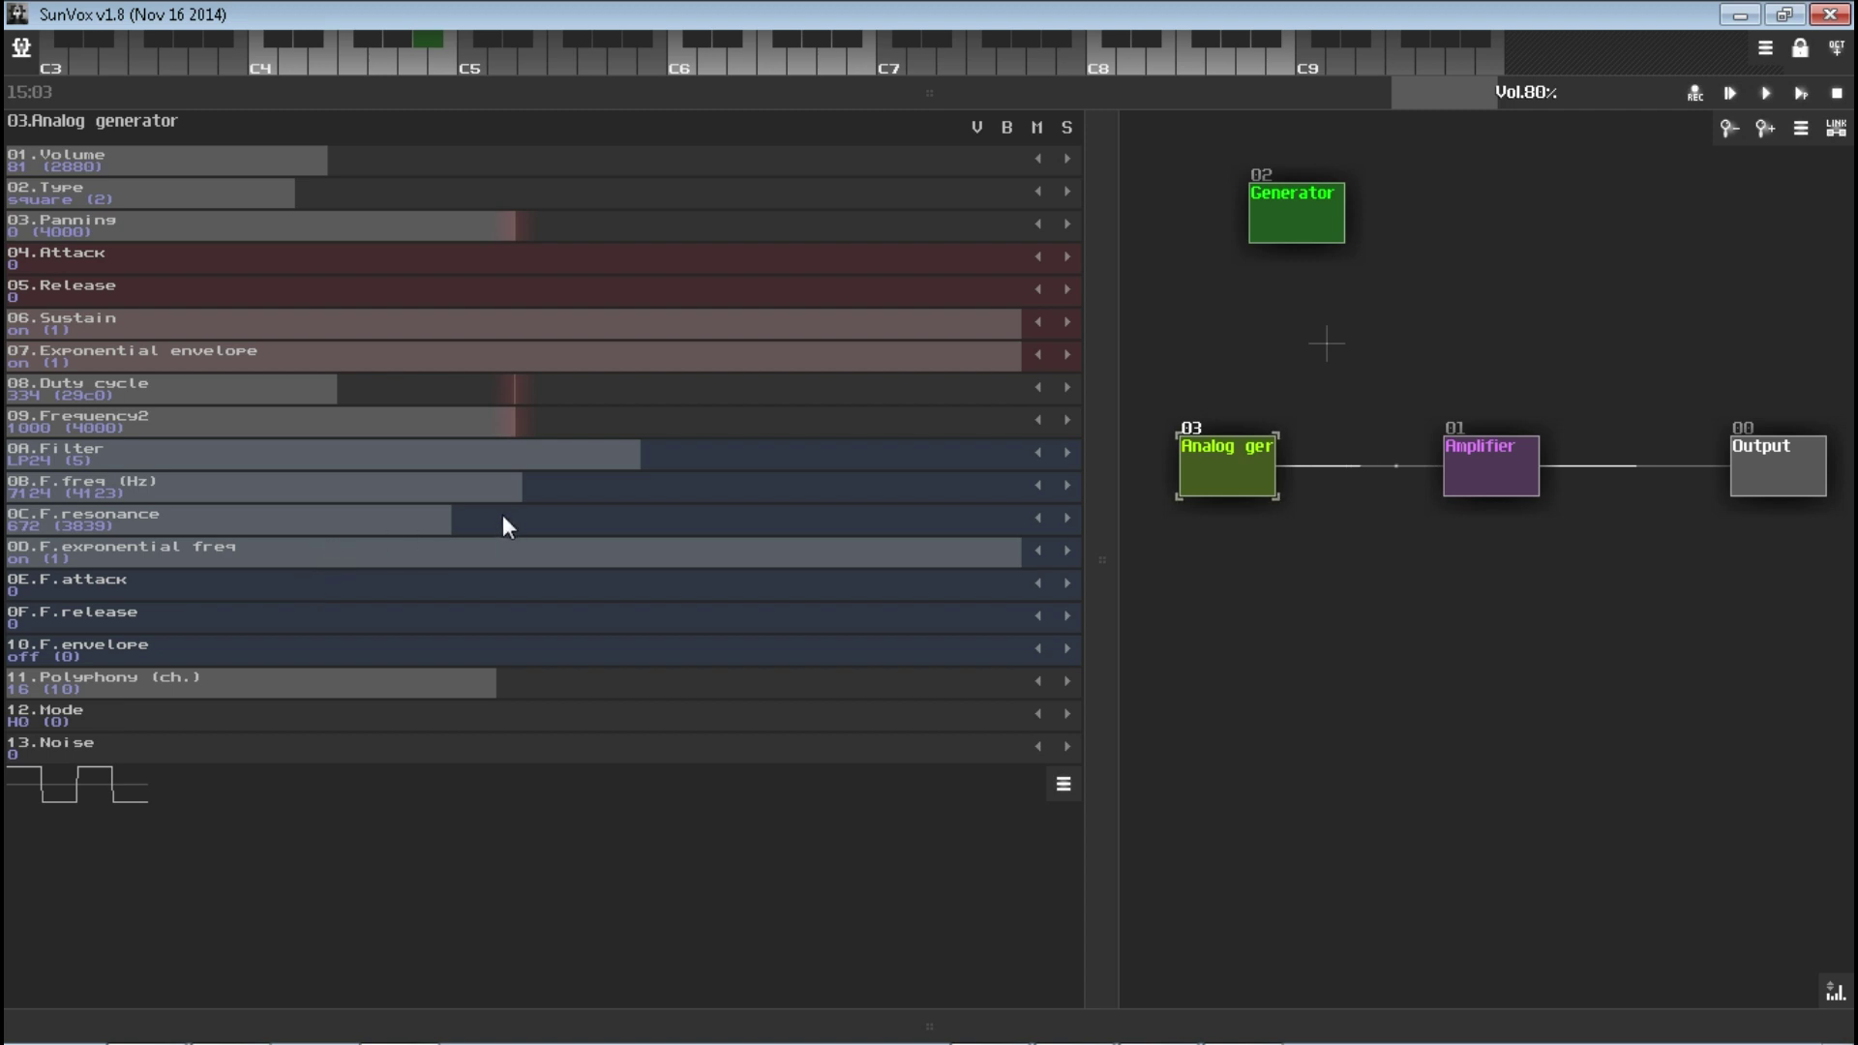
- Set cutoff 11139 Hz, resonance 751, polyphony 18, sustainON envelope and attack 116 while playing
drag(505, 491, 589, 502)
drag(40, 479, 437, 526)
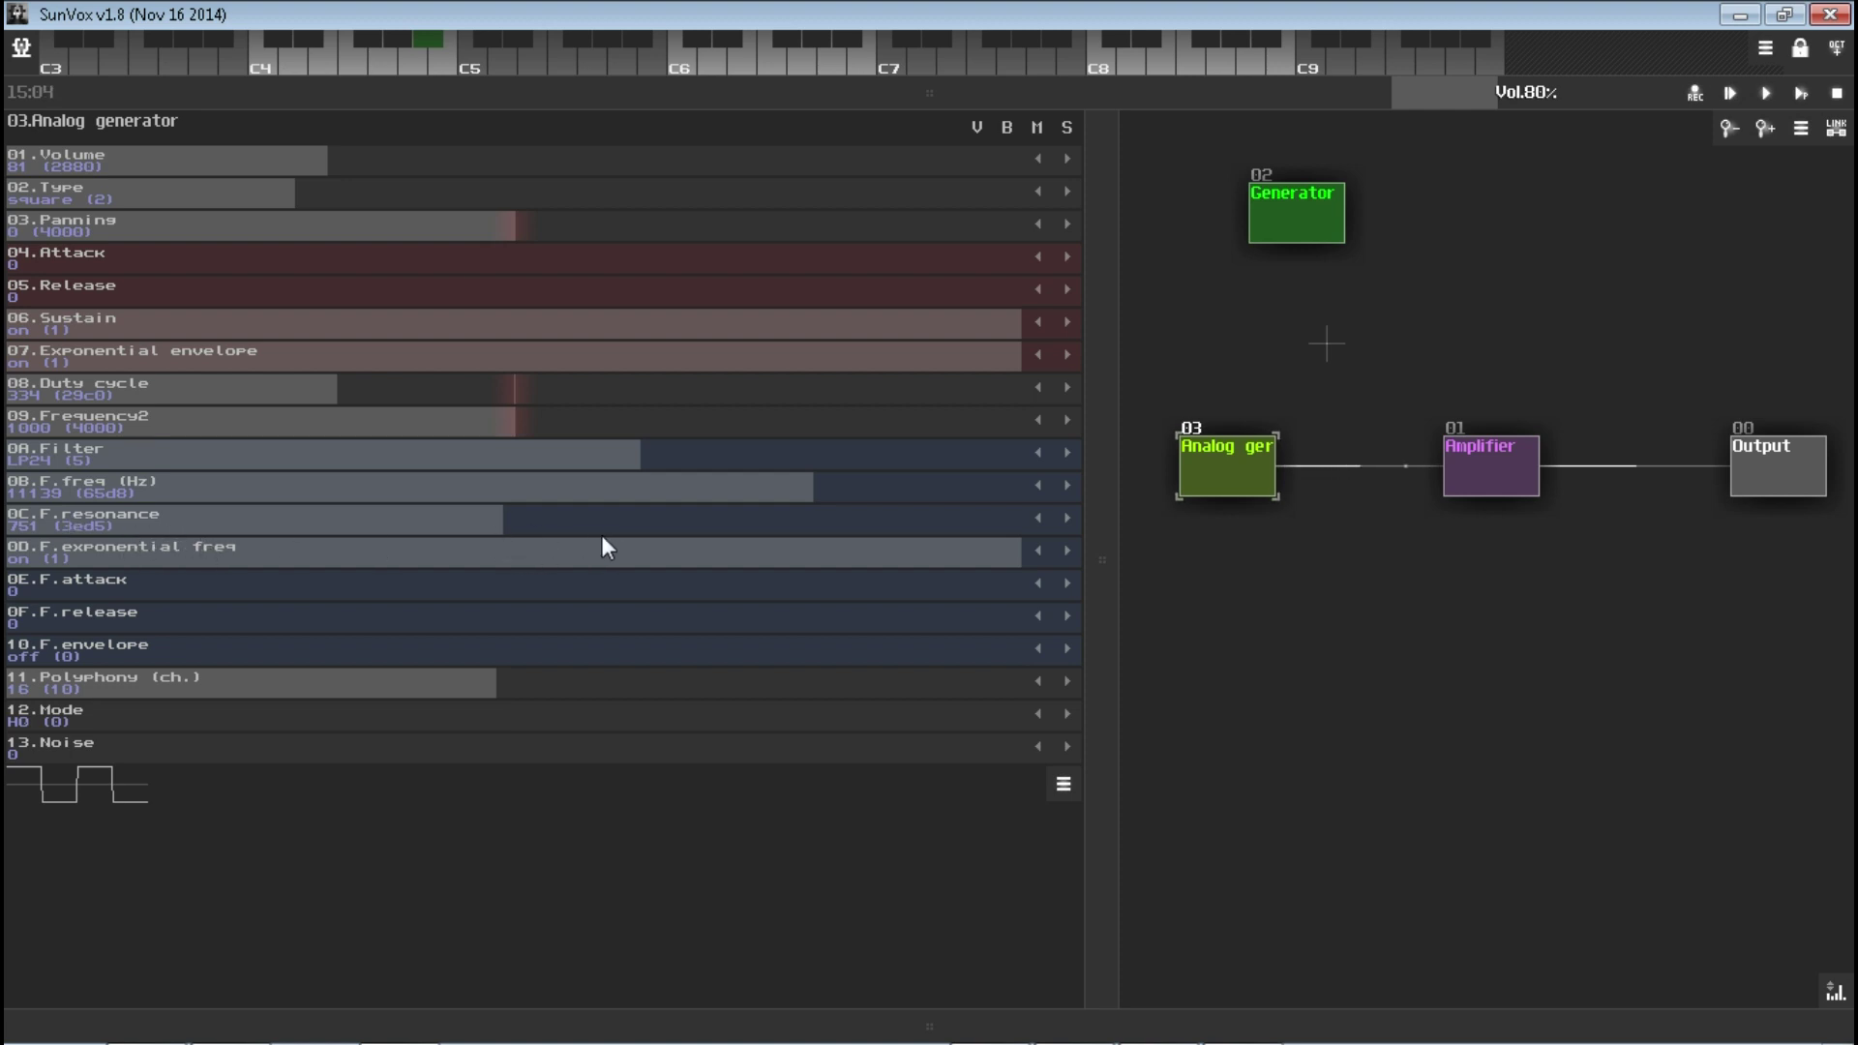
drag(73, 594, 319, 603)
drag(324, 684, 366, 698)
drag(484, 650, 643, 658)
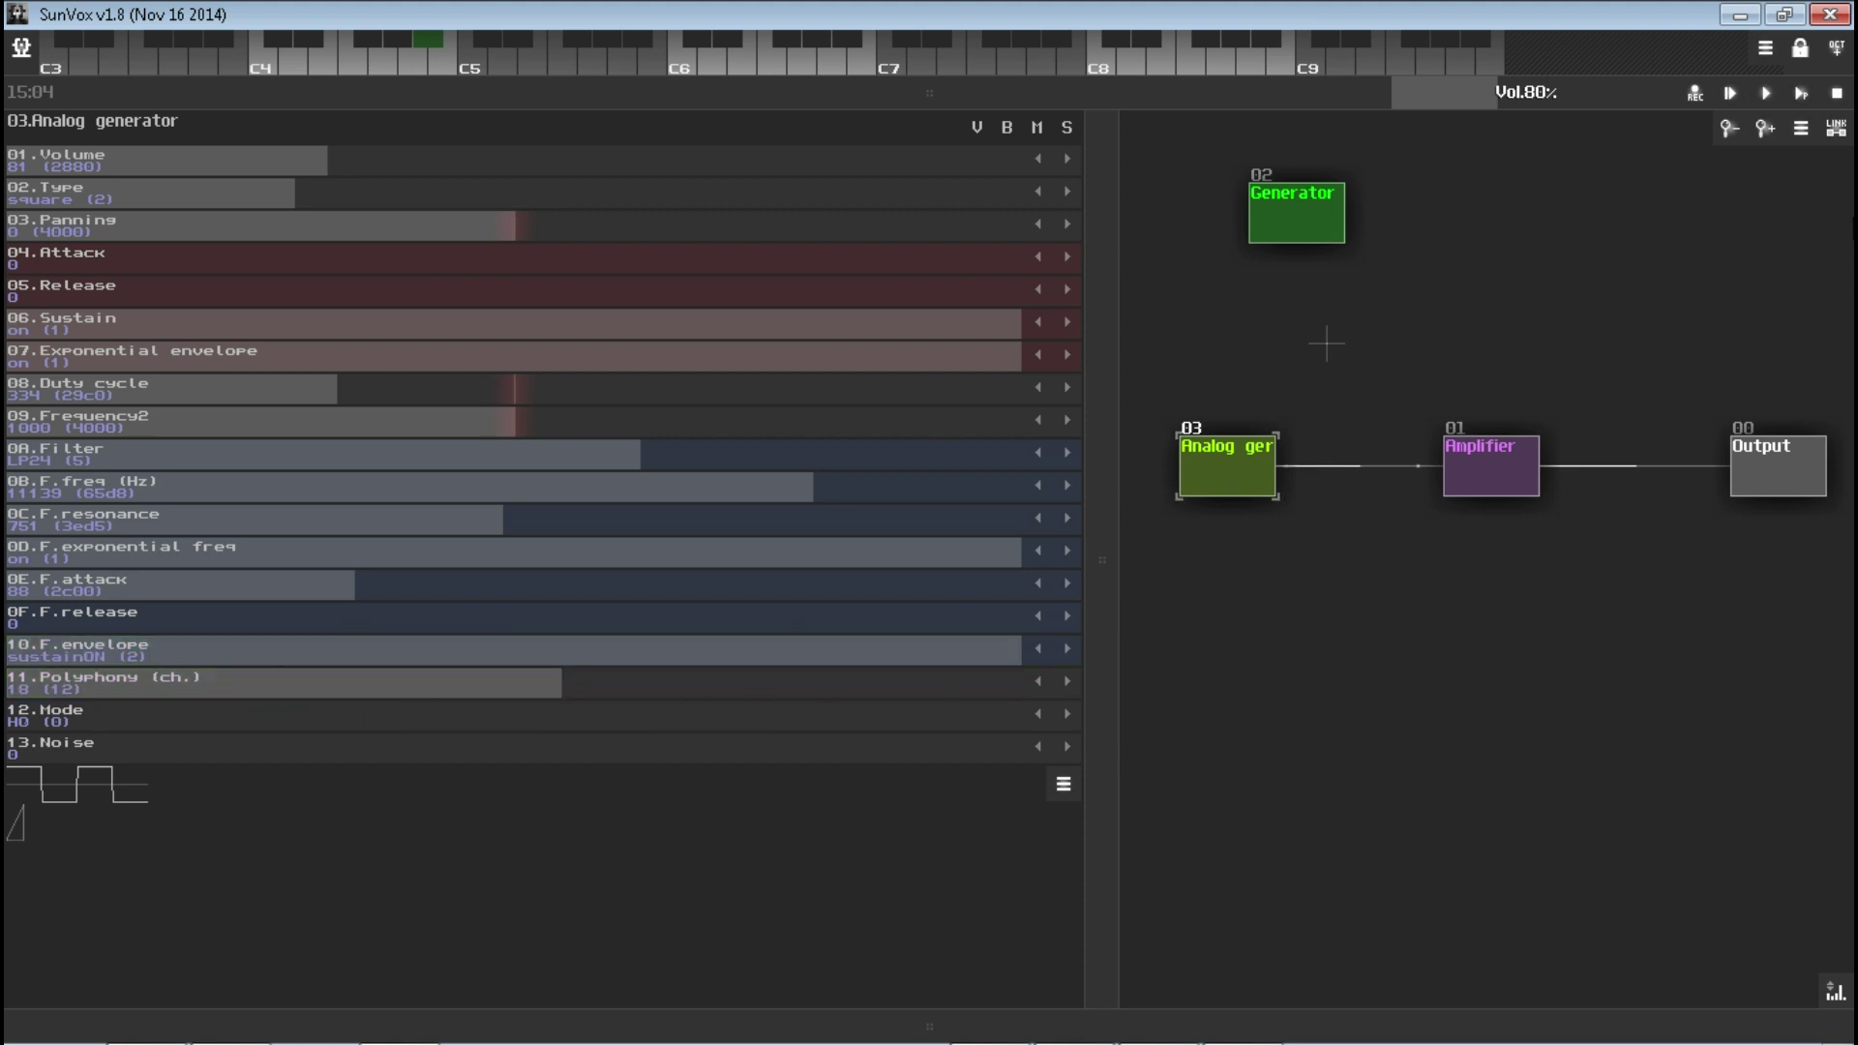
click(1805, 102)
drag(310, 573, 438, 589)
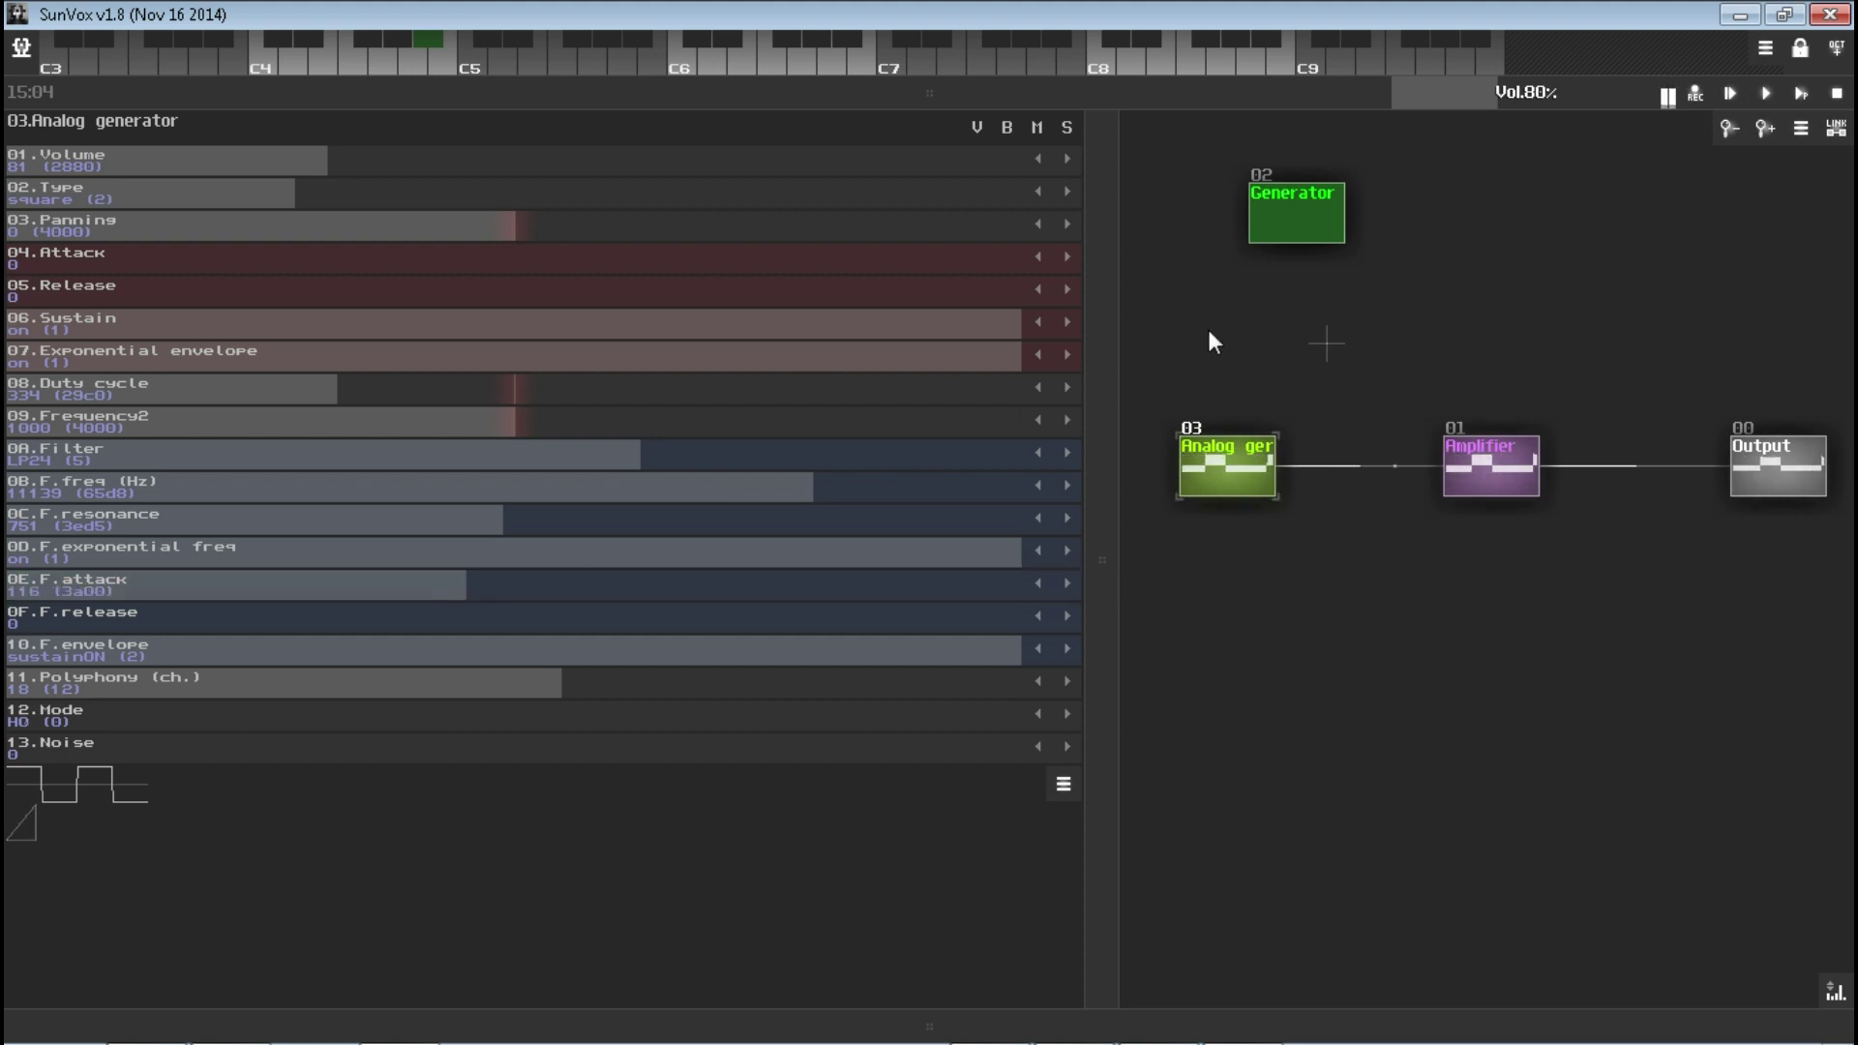
- Stop playback and drag the divider so a strip of the melody pattern shows above the keyboard
click(1834, 96)
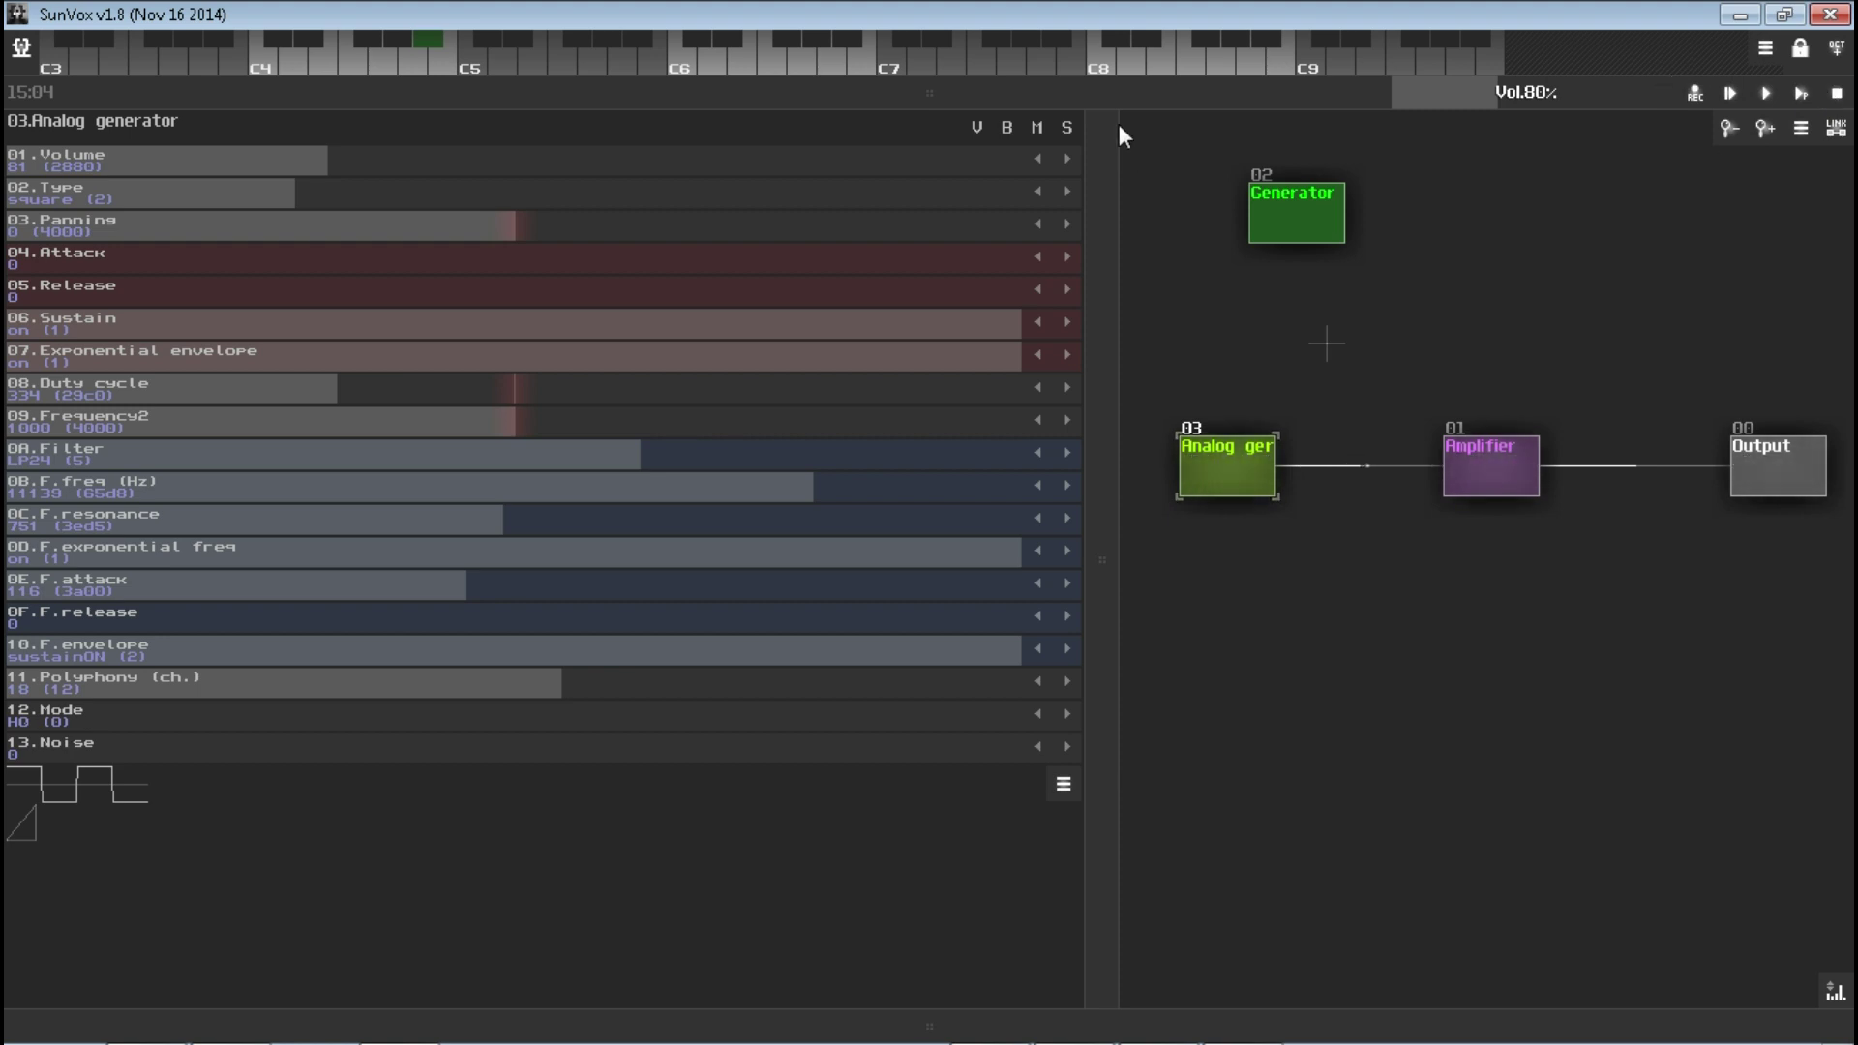
drag(1119, 124, 985, 579)
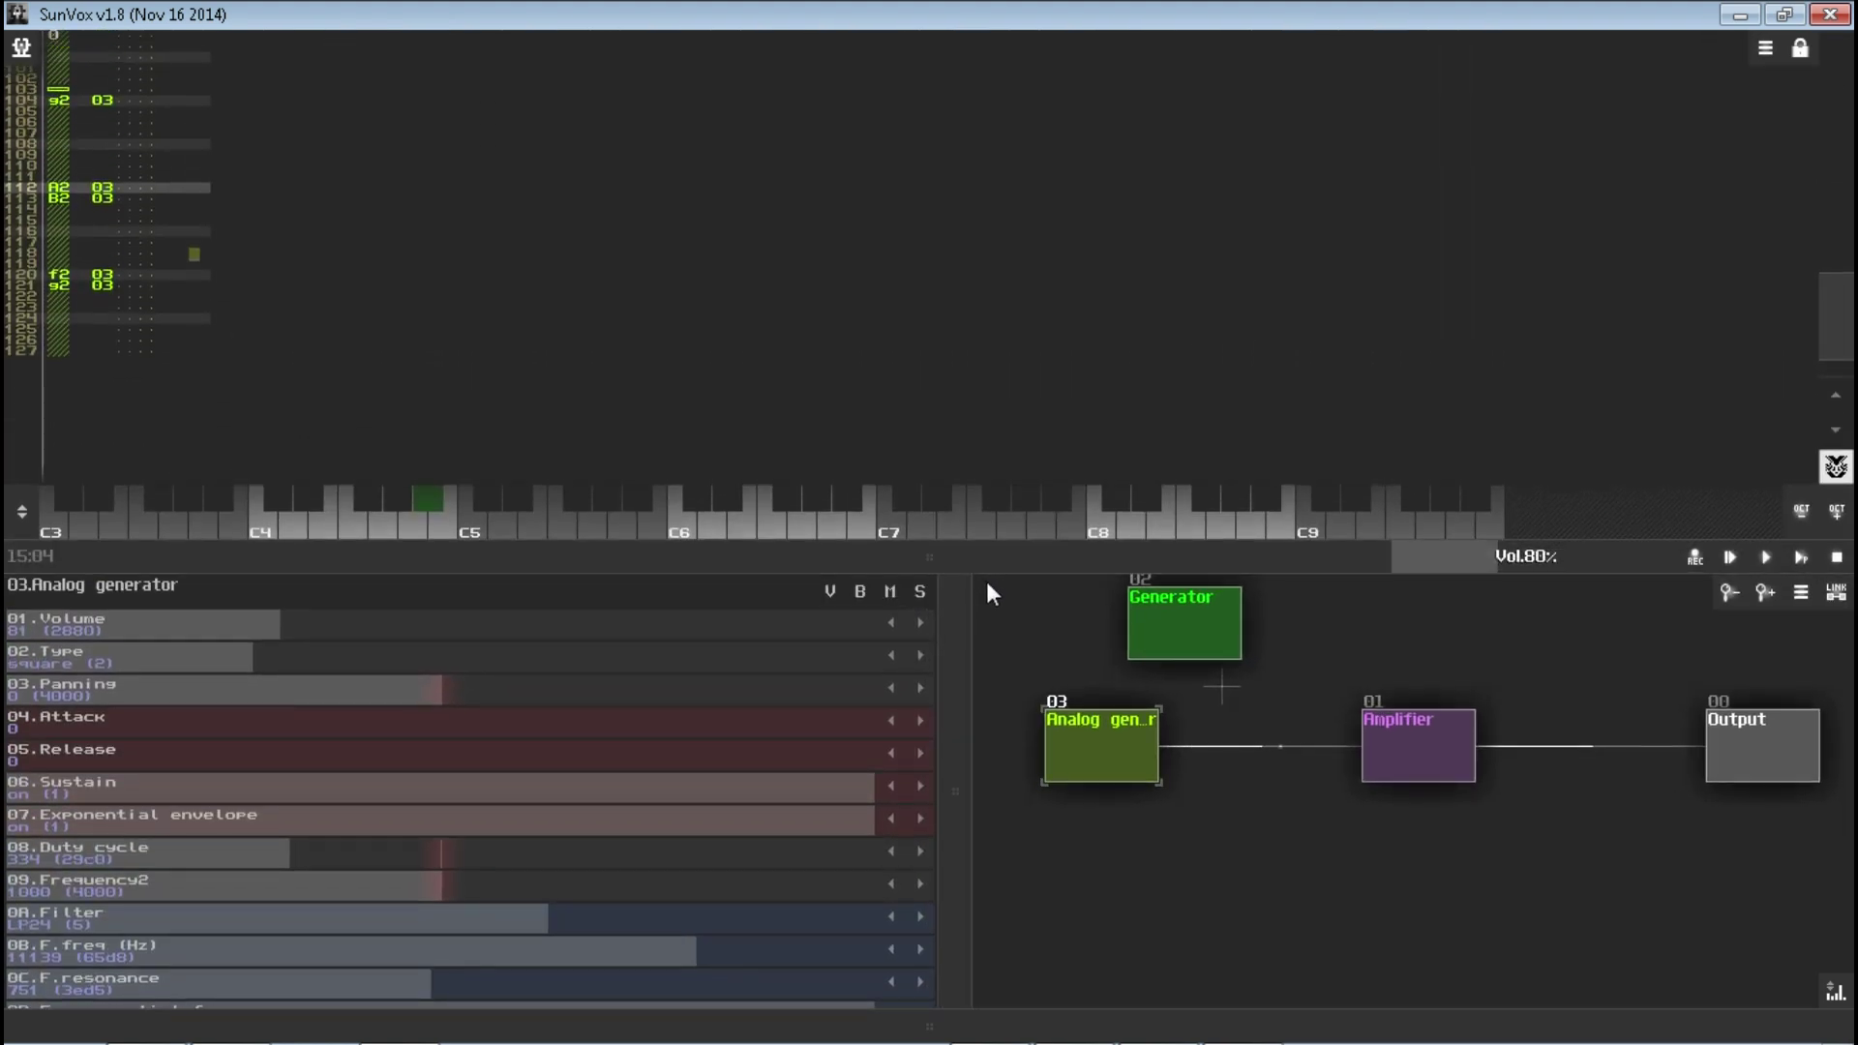
drag(971, 587, 933, 301)
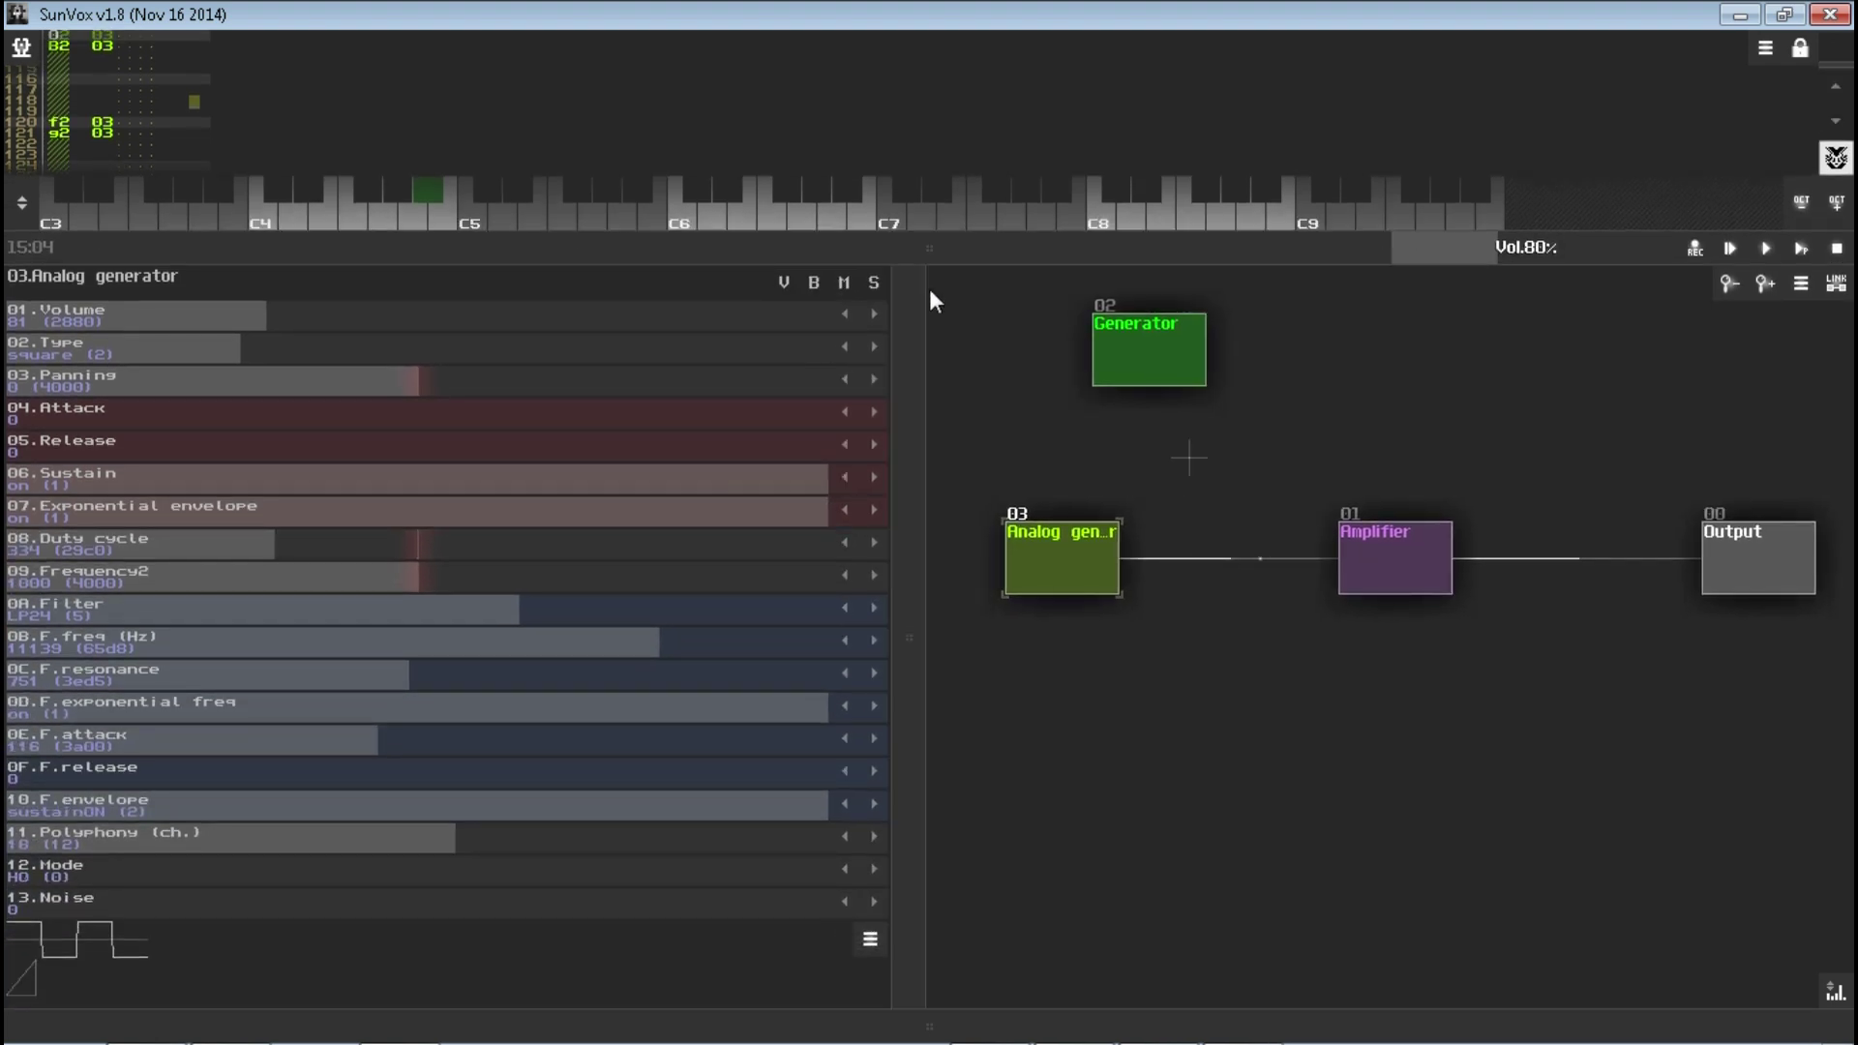